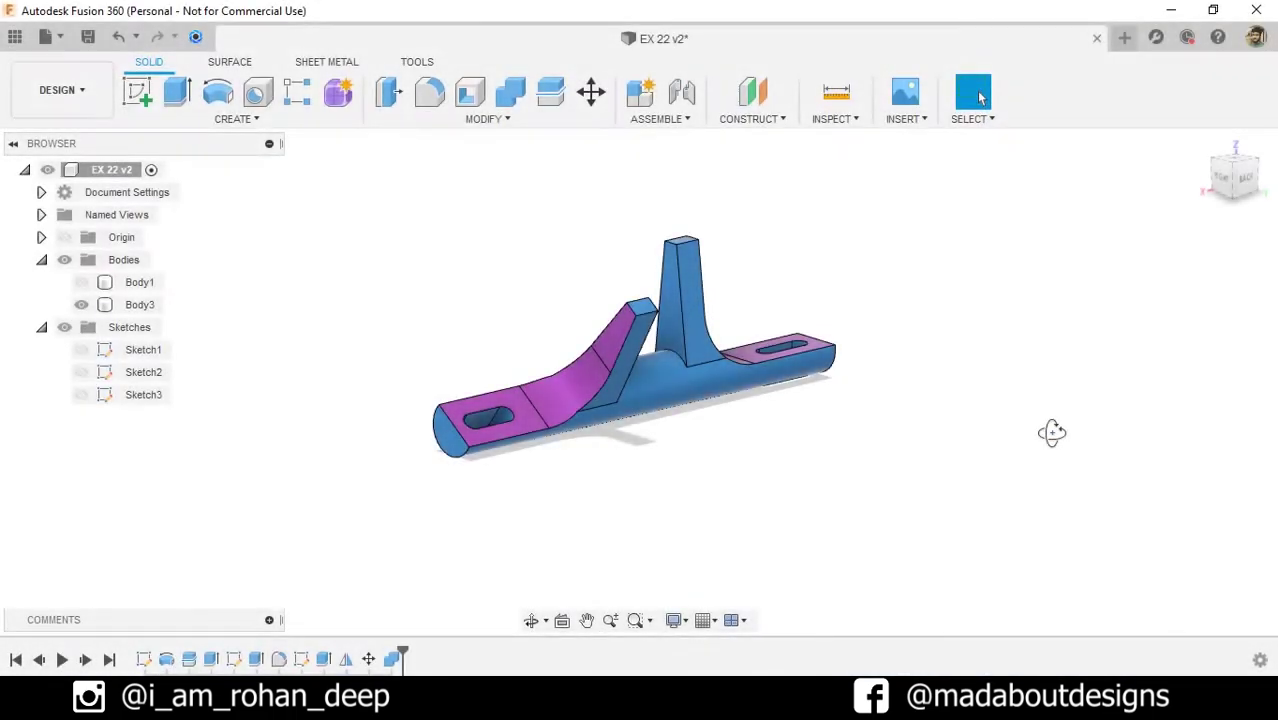
Create a new design and expand its document settings to show the units.
left_click(57, 37)
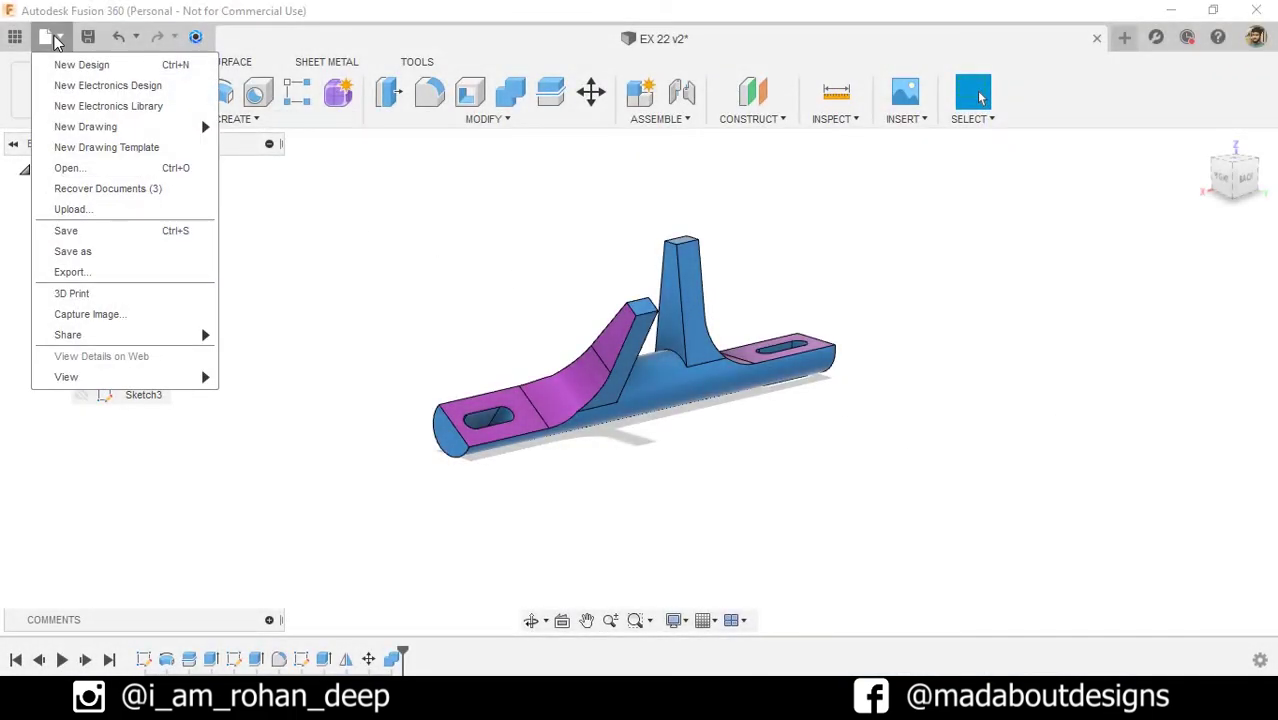
left_click(84, 66)
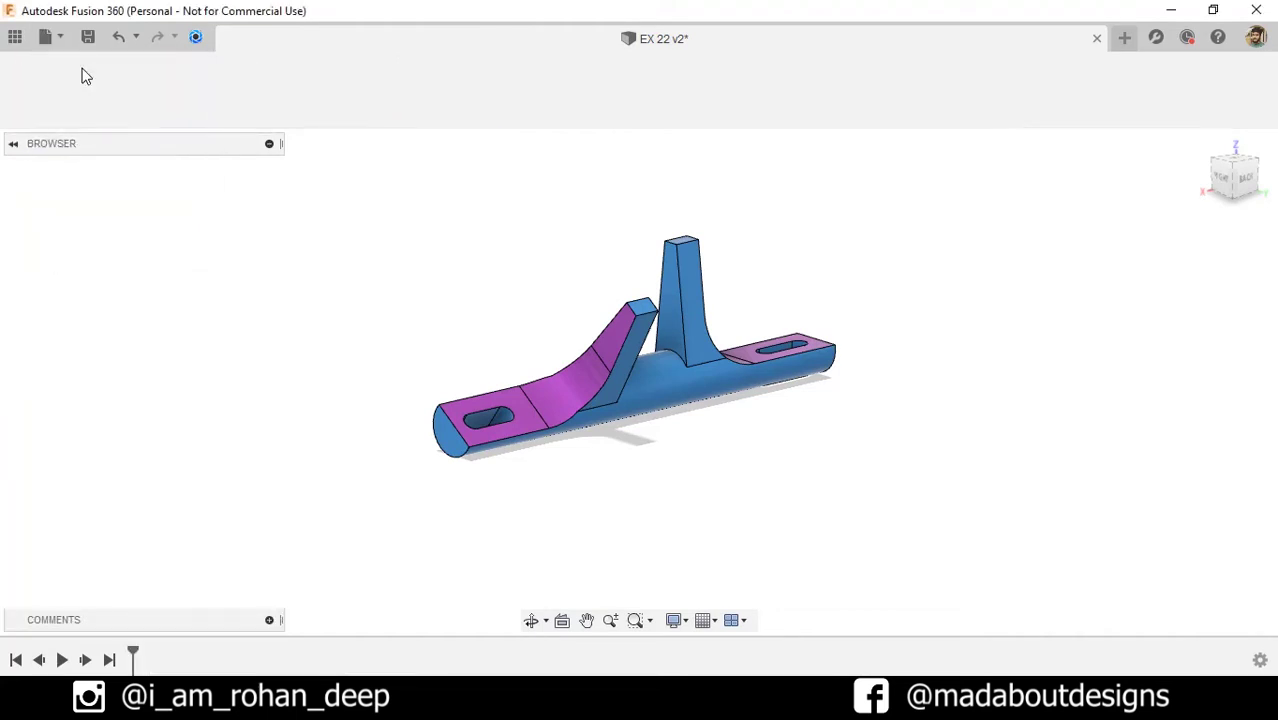
left_click(41, 193)
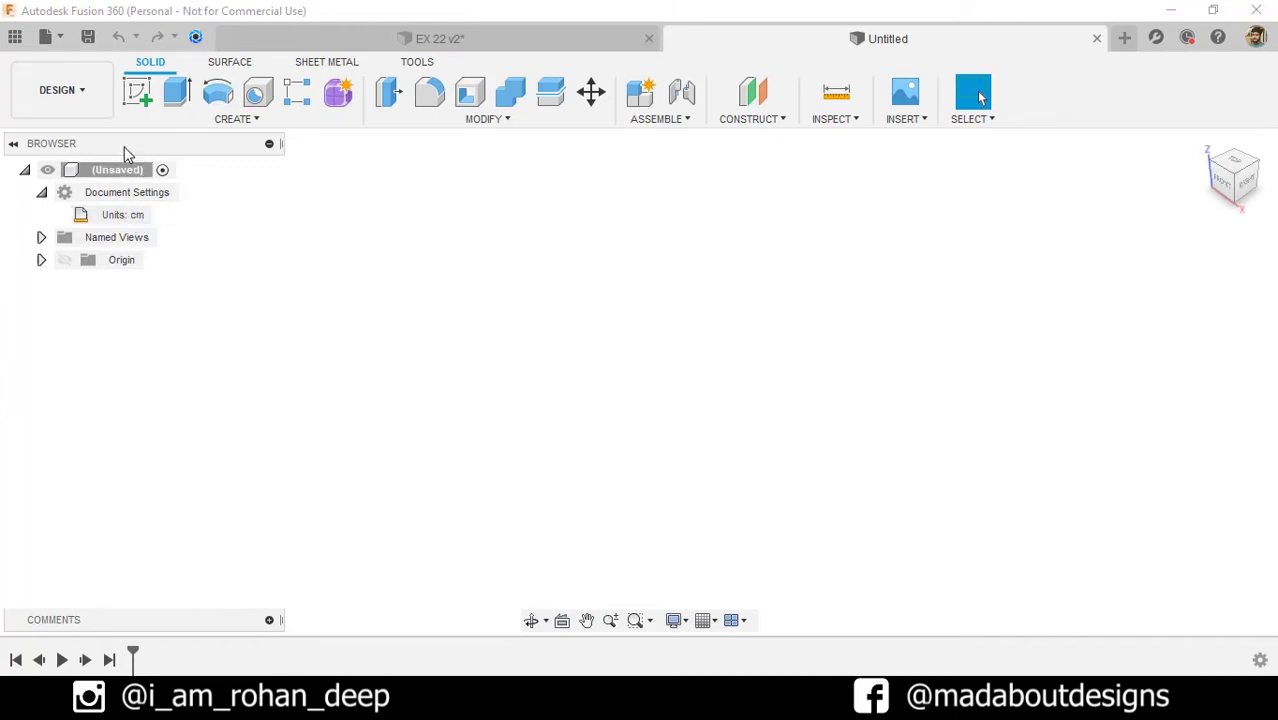
Start a new sketch on the front (XZ) origin plane.
left_click(138, 92)
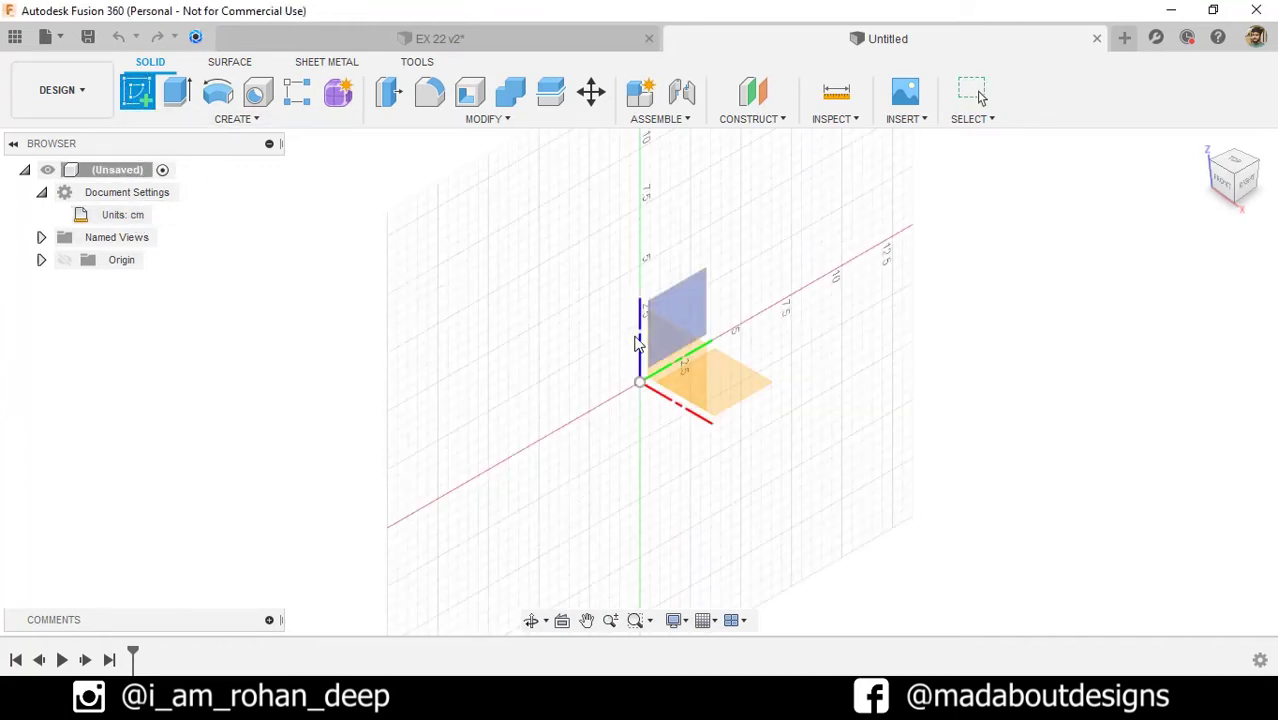
left_click(665, 348)
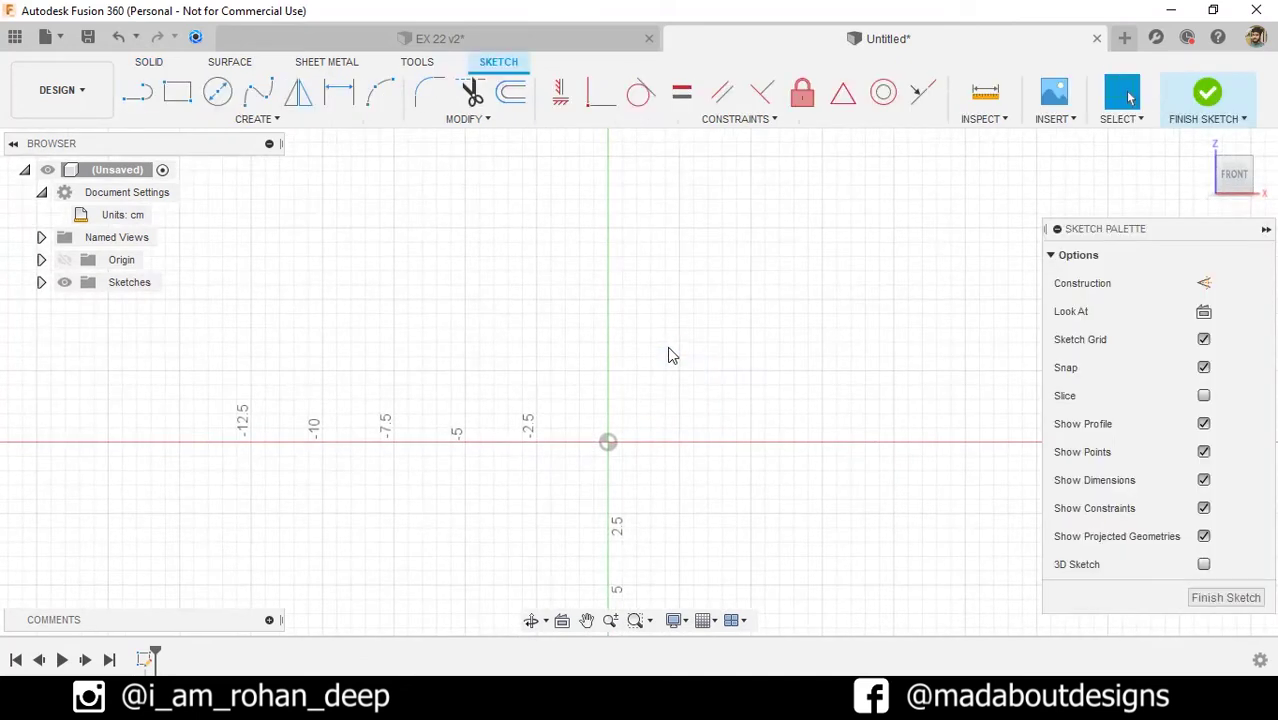
scroll(672, 356, "down", 2)
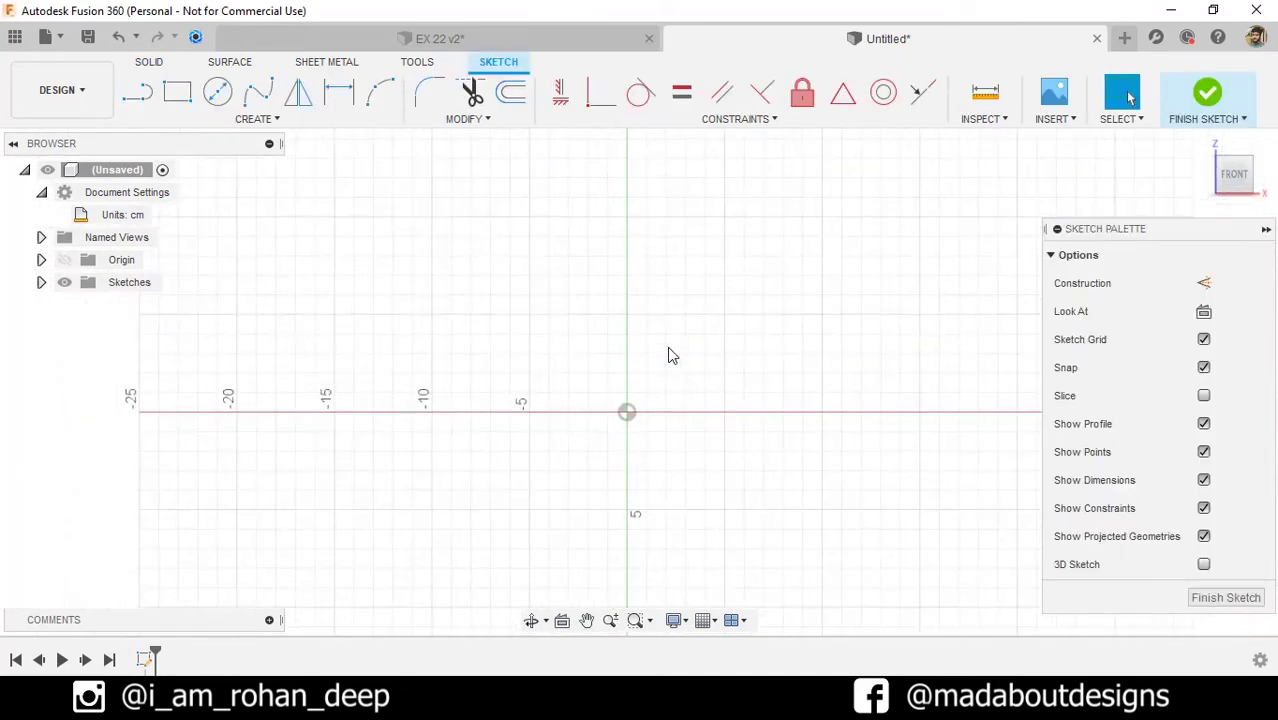
Draw a rectangle from the origin, 25 cm wide and 3 cm high, as the base profile.
left_click(177, 92)
middle_click_drag(509, 311, 354, 317)
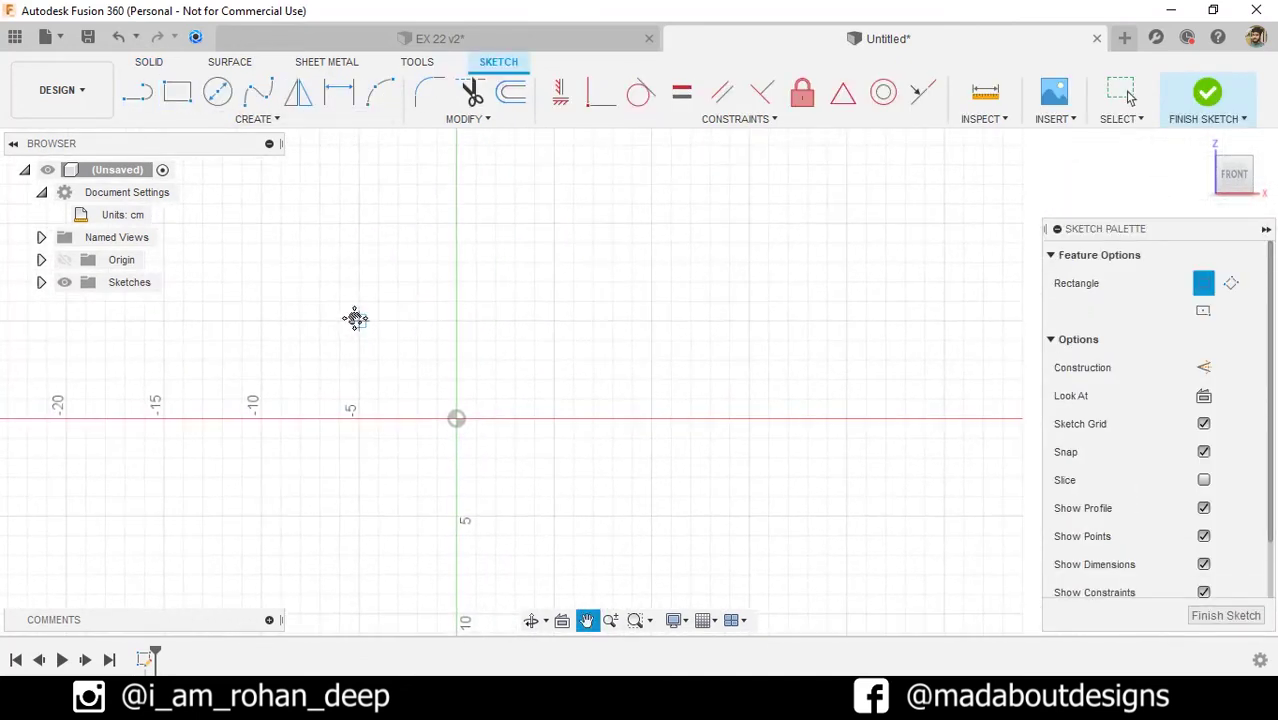
left_click(462, 422)
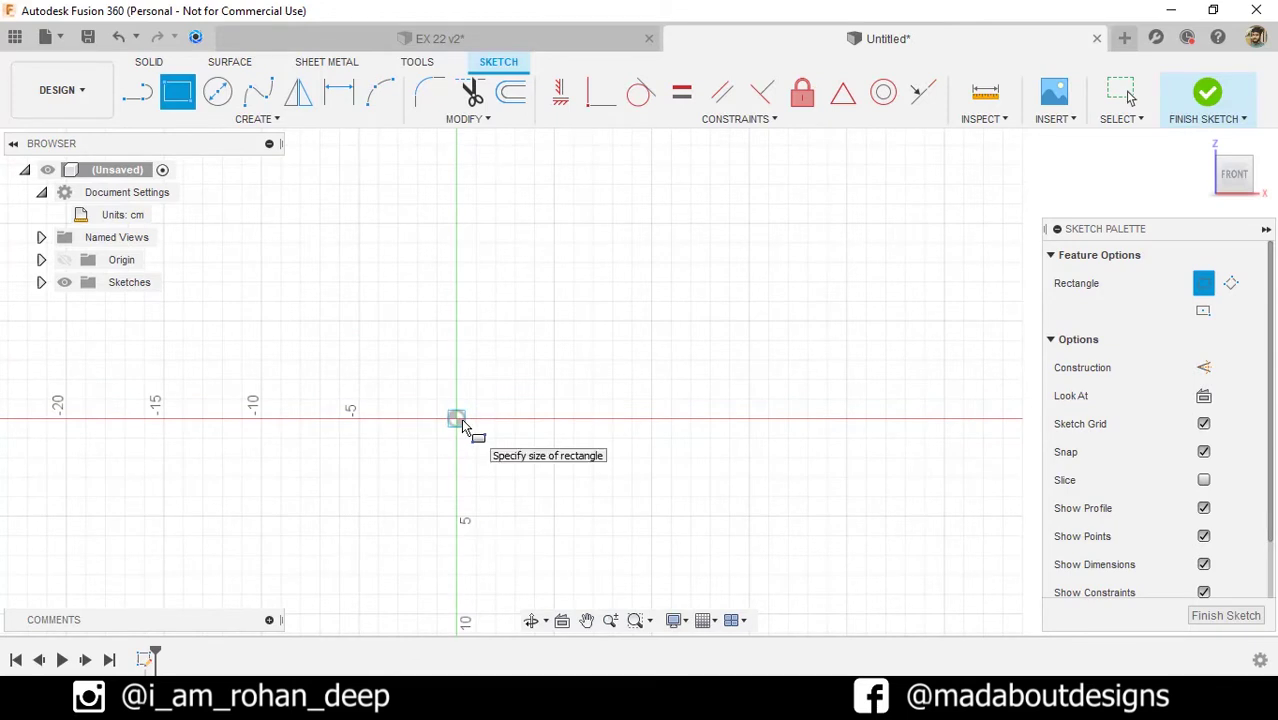
type("3")
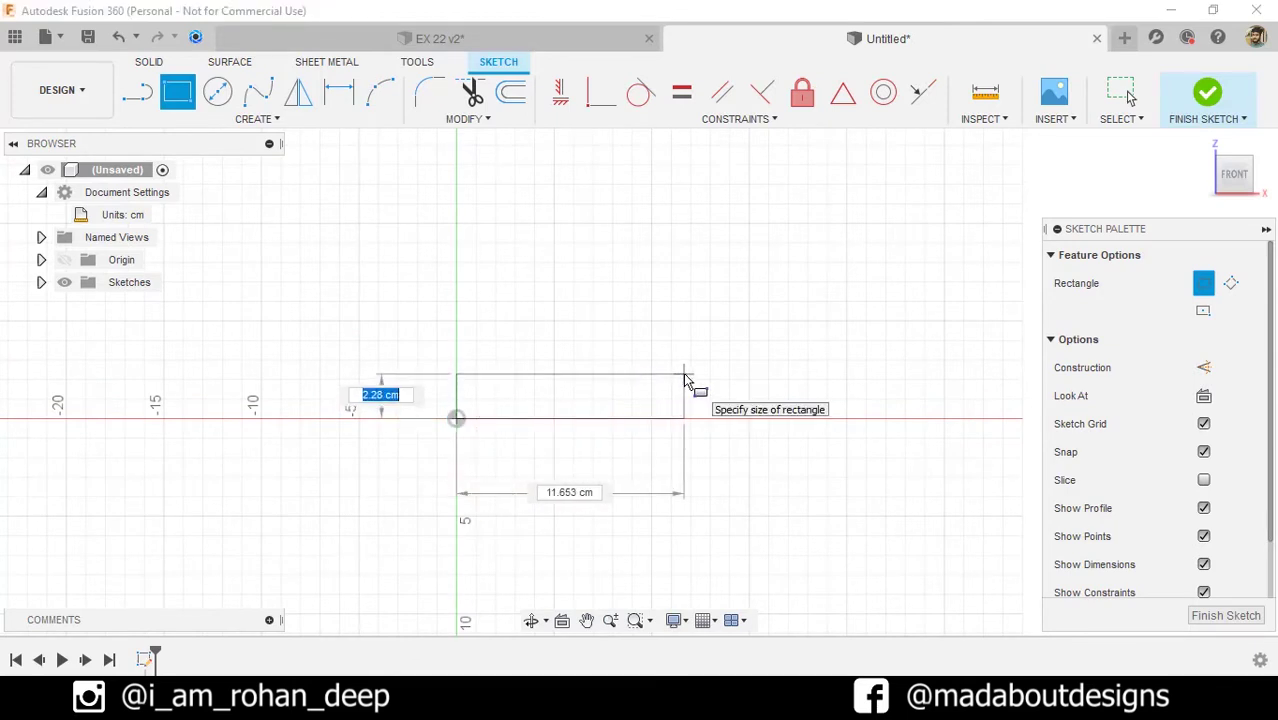
key("Tab")
type("25")
key("Tab")
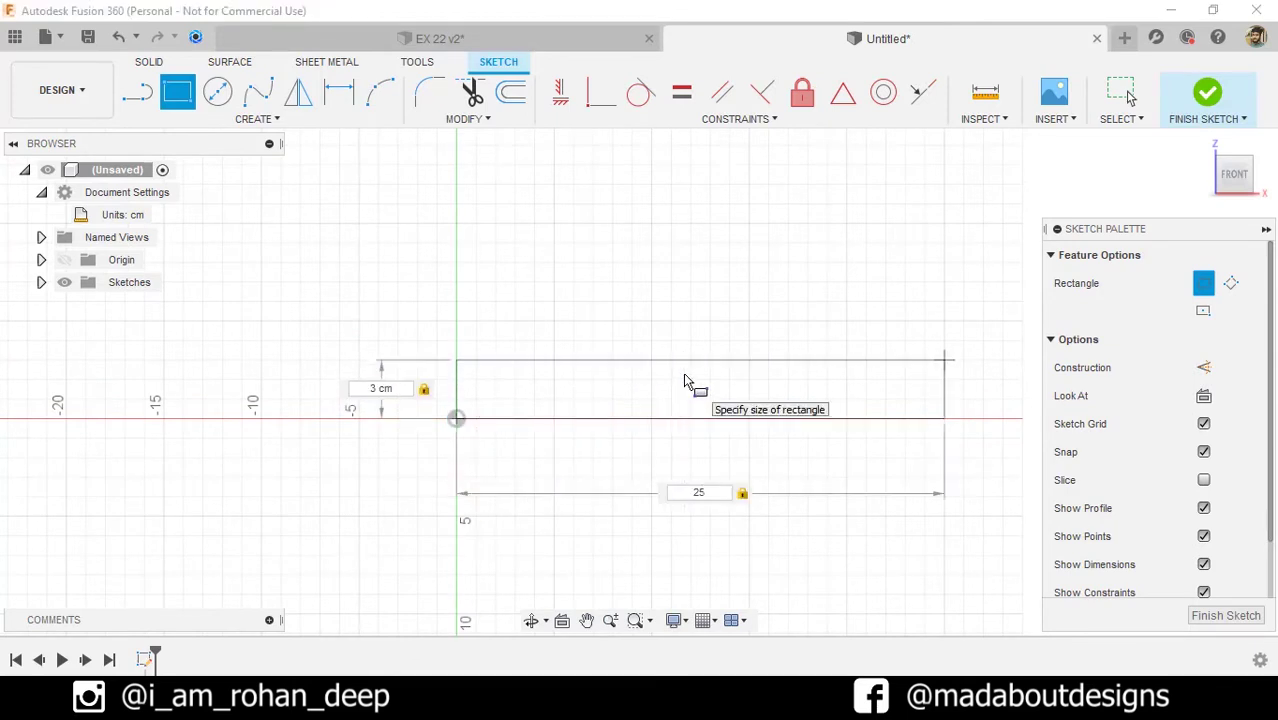
key("Return")
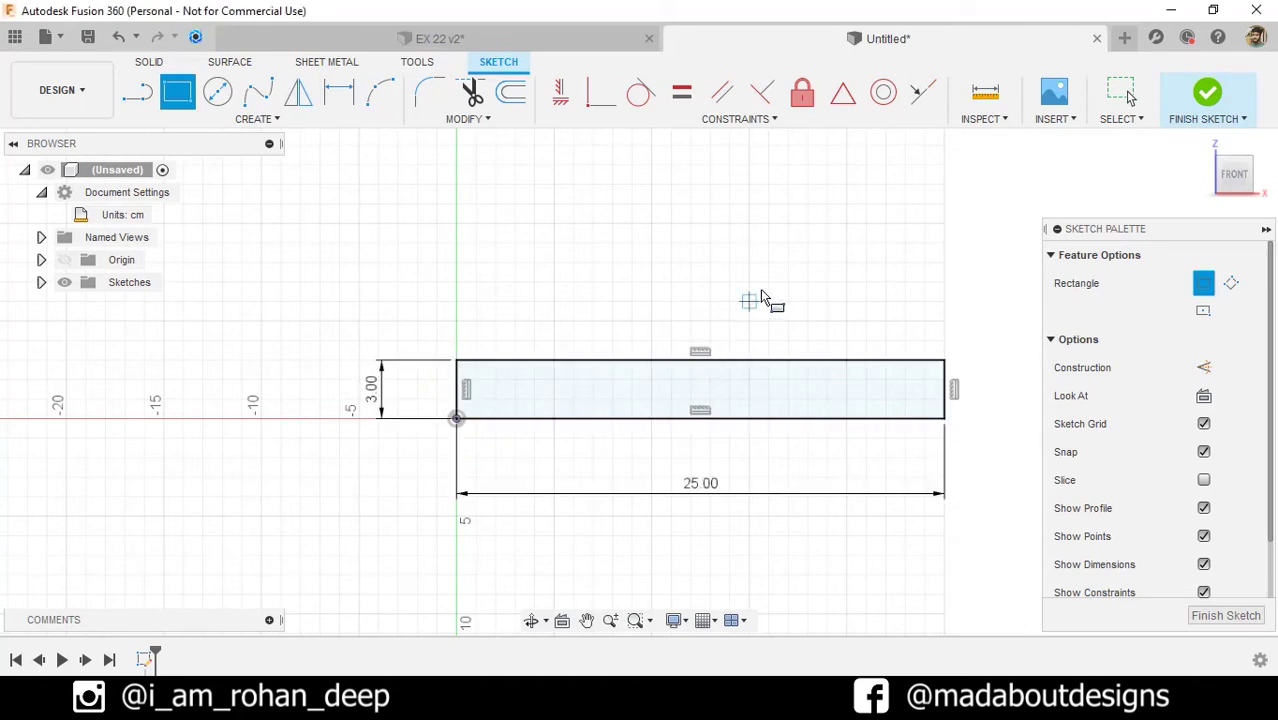
Draw a rectangle 3 cm wide and 14.5 cm high standing on the base's upper edge, about 3 cm from its left end.
mouse_move(756, 300)
middle_mouse_down()
mouse_move(707, 300)
mouse_move(640, 365)
middle_mouse_up()
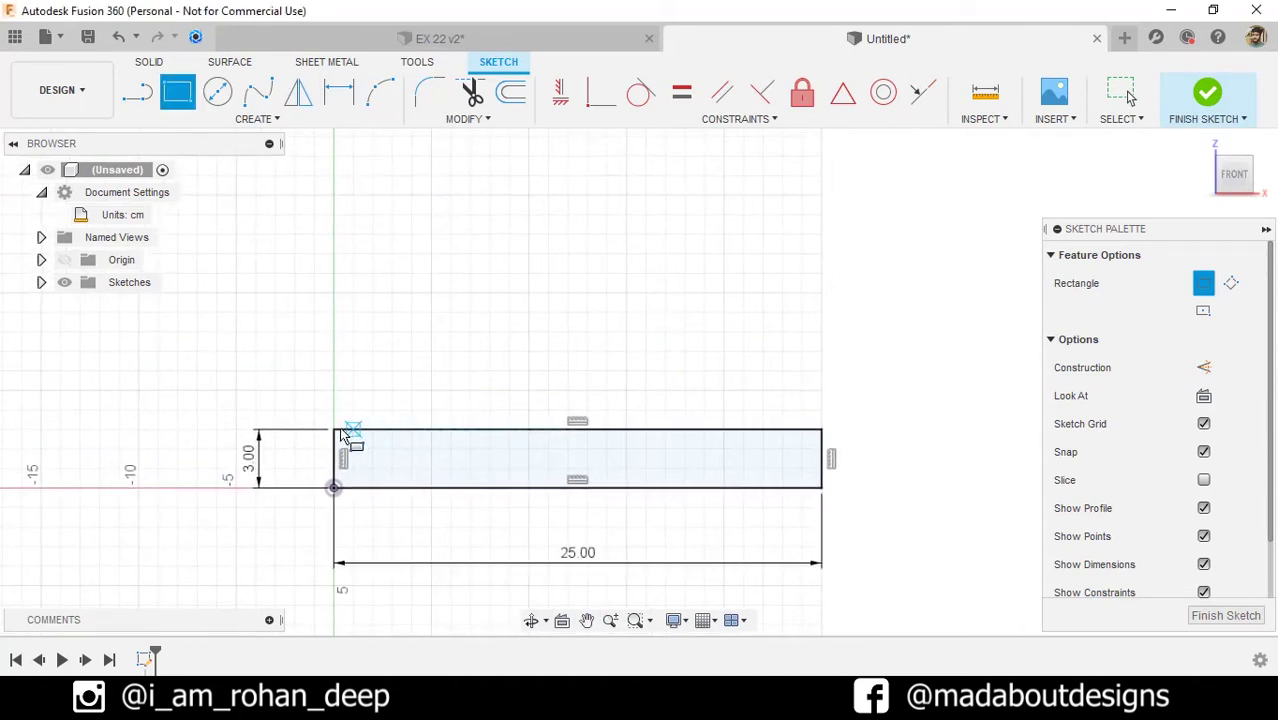
left_click(392, 428)
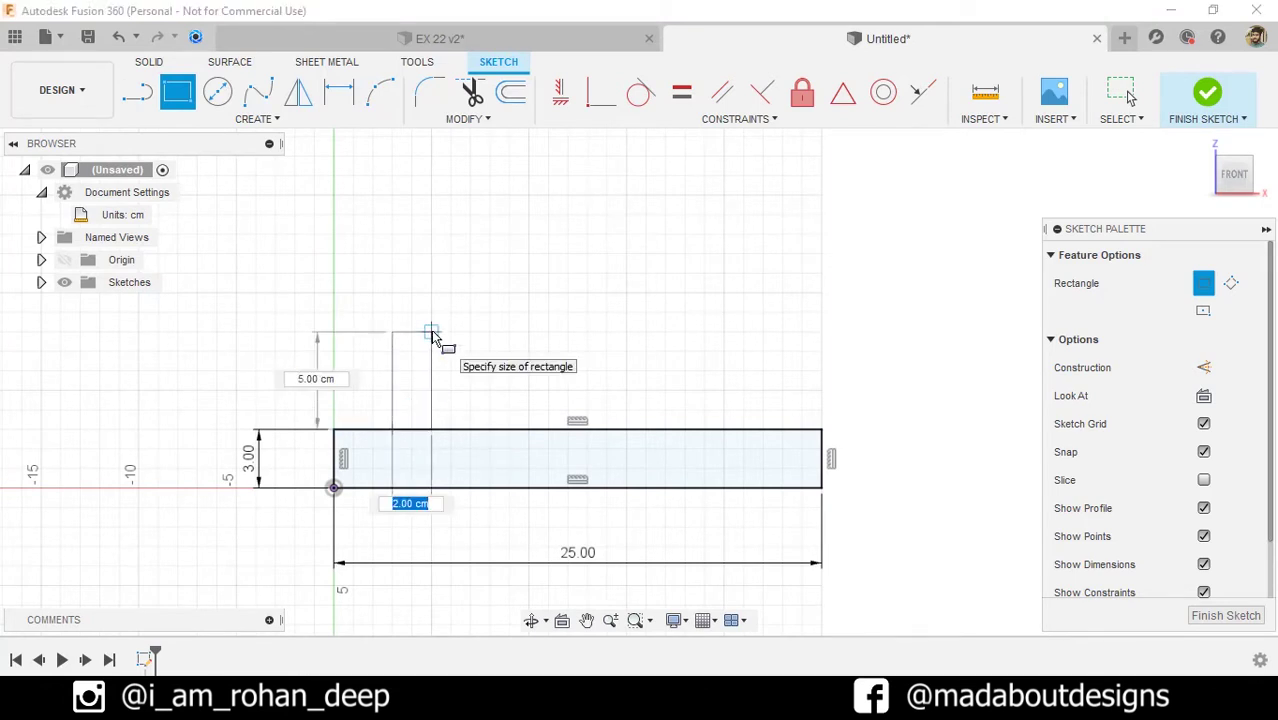
type("3")
key("Tab")
type("14.5")
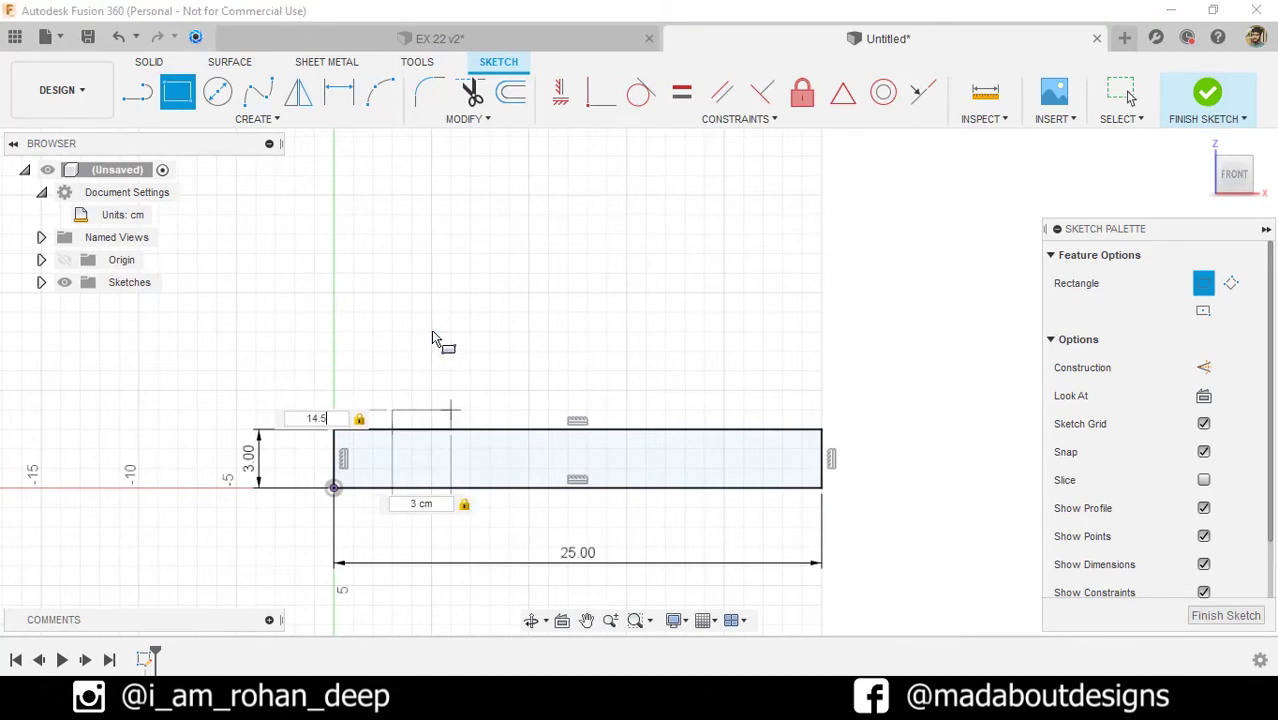
key("Tab")
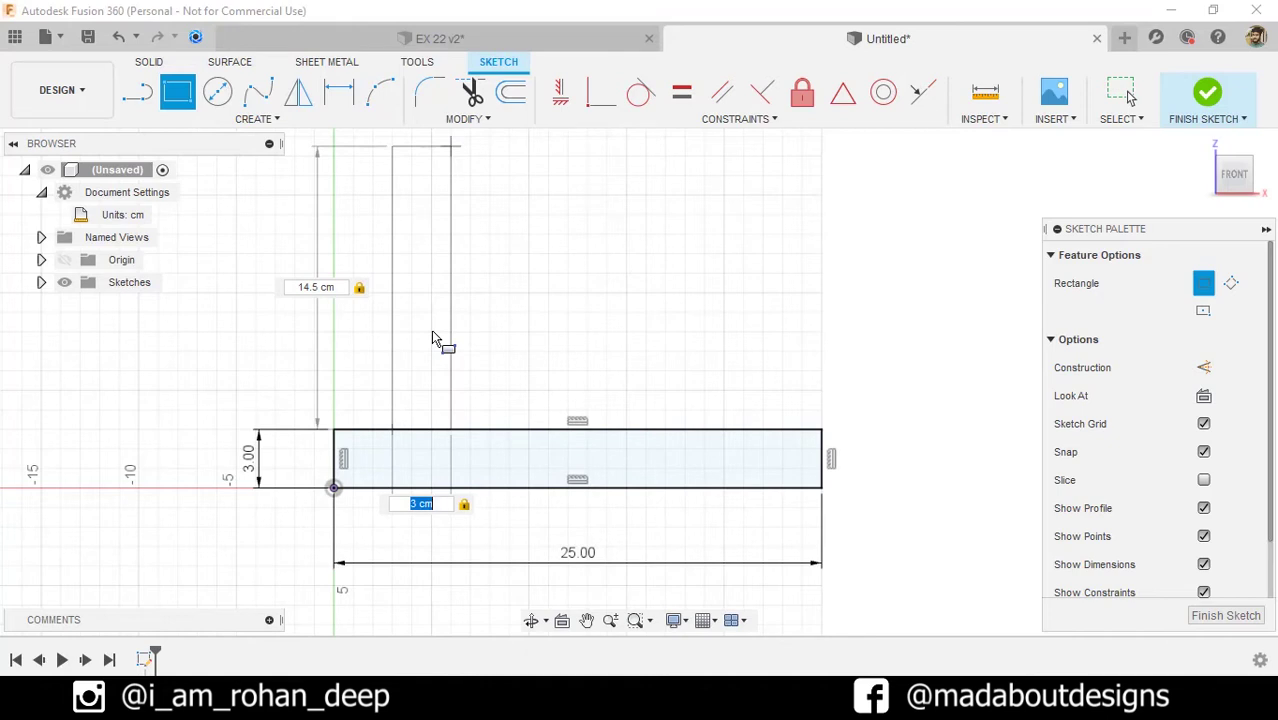
key("Return")
key("Escape")
scroll(585, 325, "up", 3)
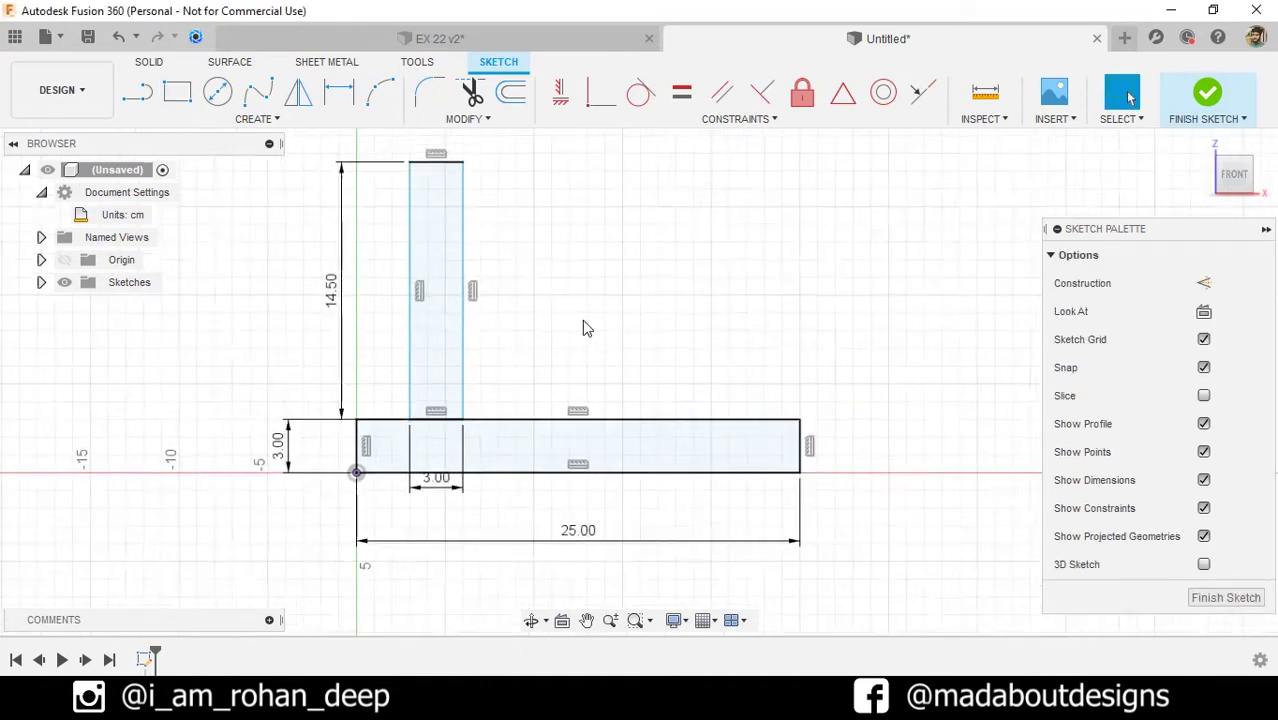
left_click_drag(569, 324, 528, 357)
key("Escape")
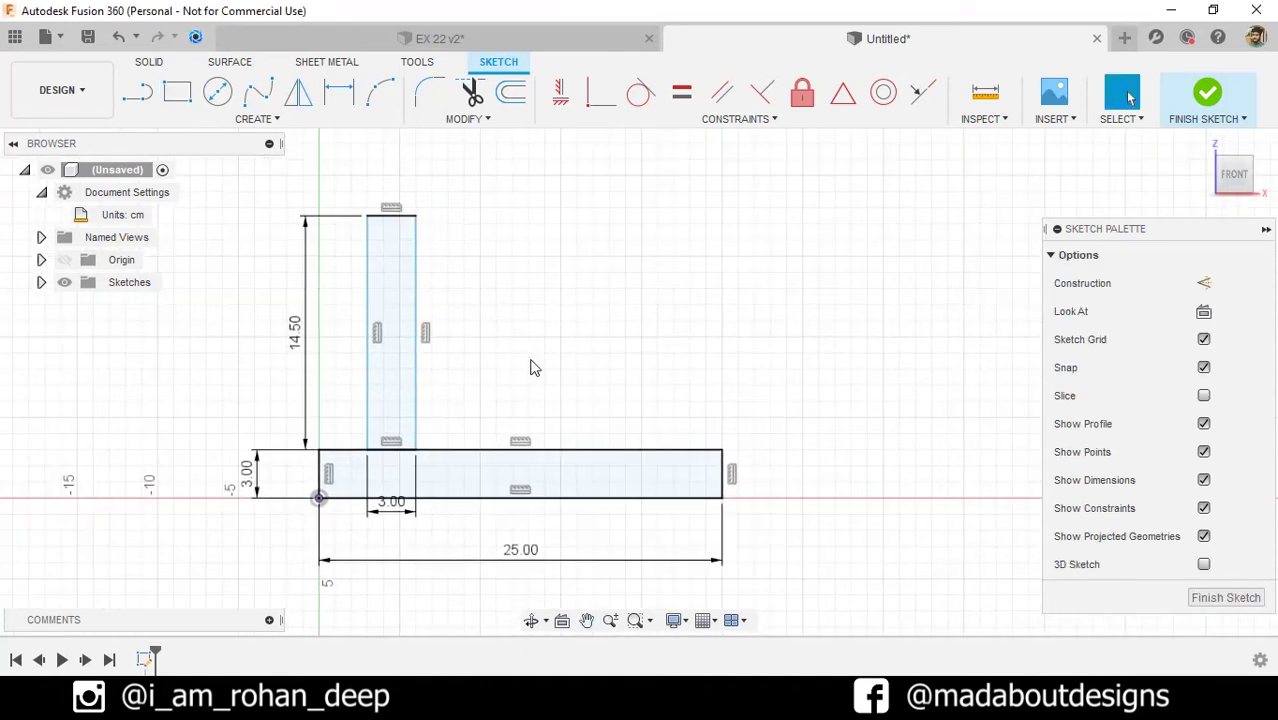
Dimension the distance between the left edges of the base and the upright rectangle as 5 cm.
left_click(268, 121)
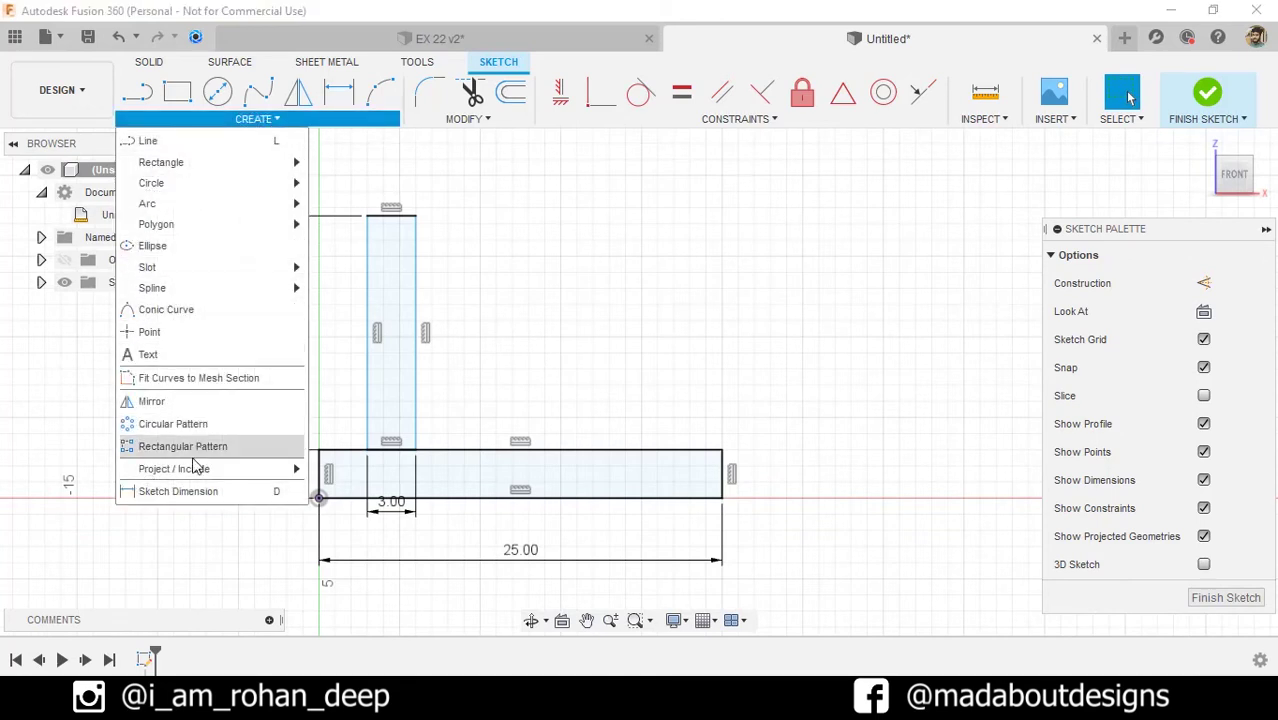
left_click(207, 492)
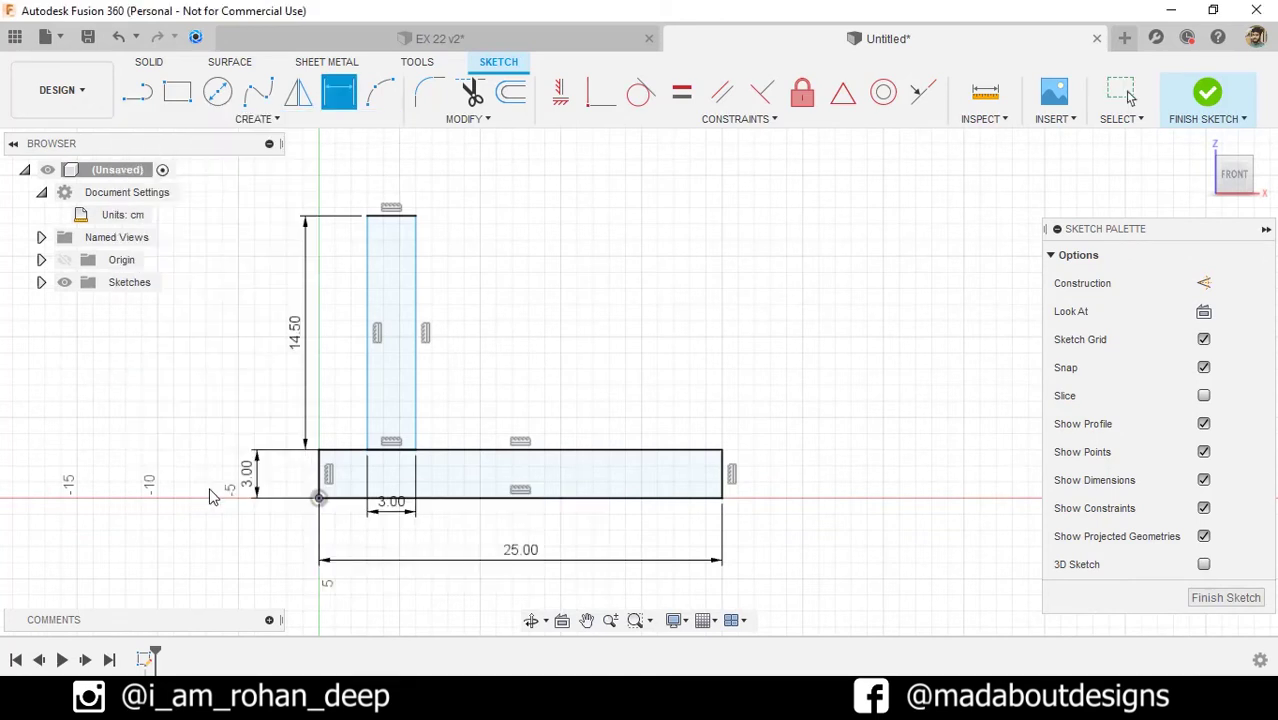
scroll(320, 485, "up", 2)
left_click(320, 478)
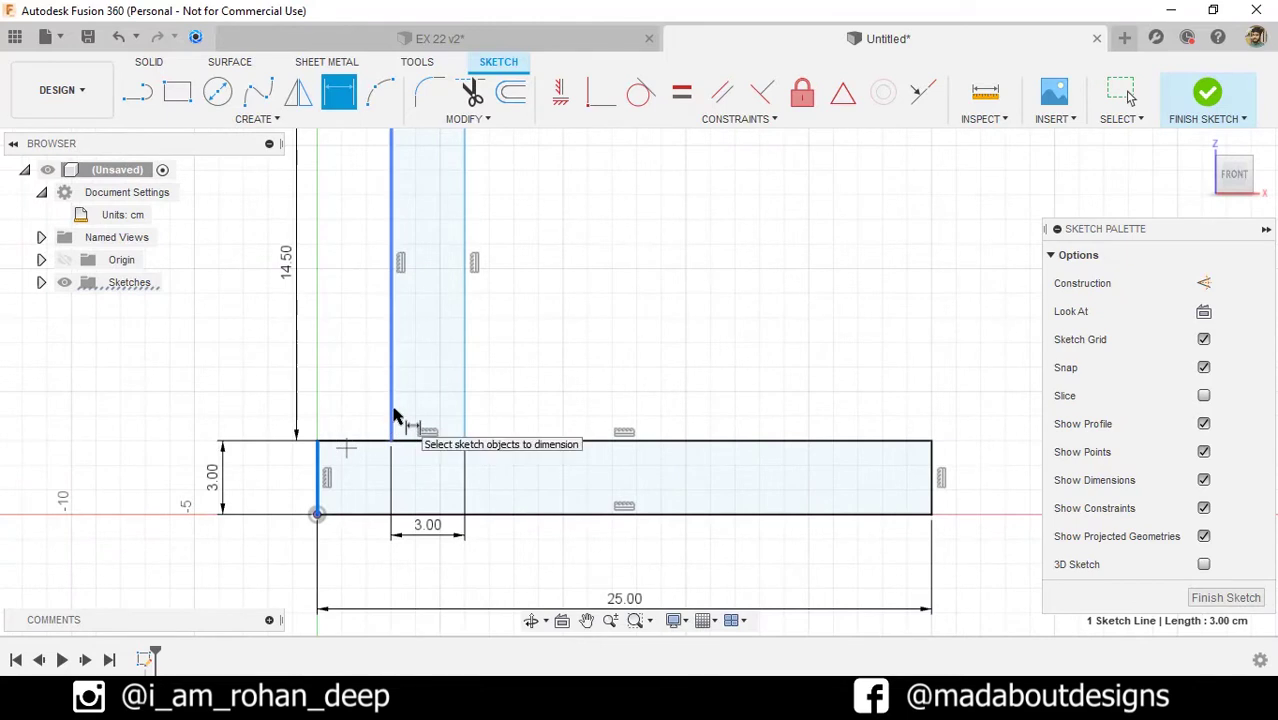
left_click(391, 425)
left_click(355, 563)
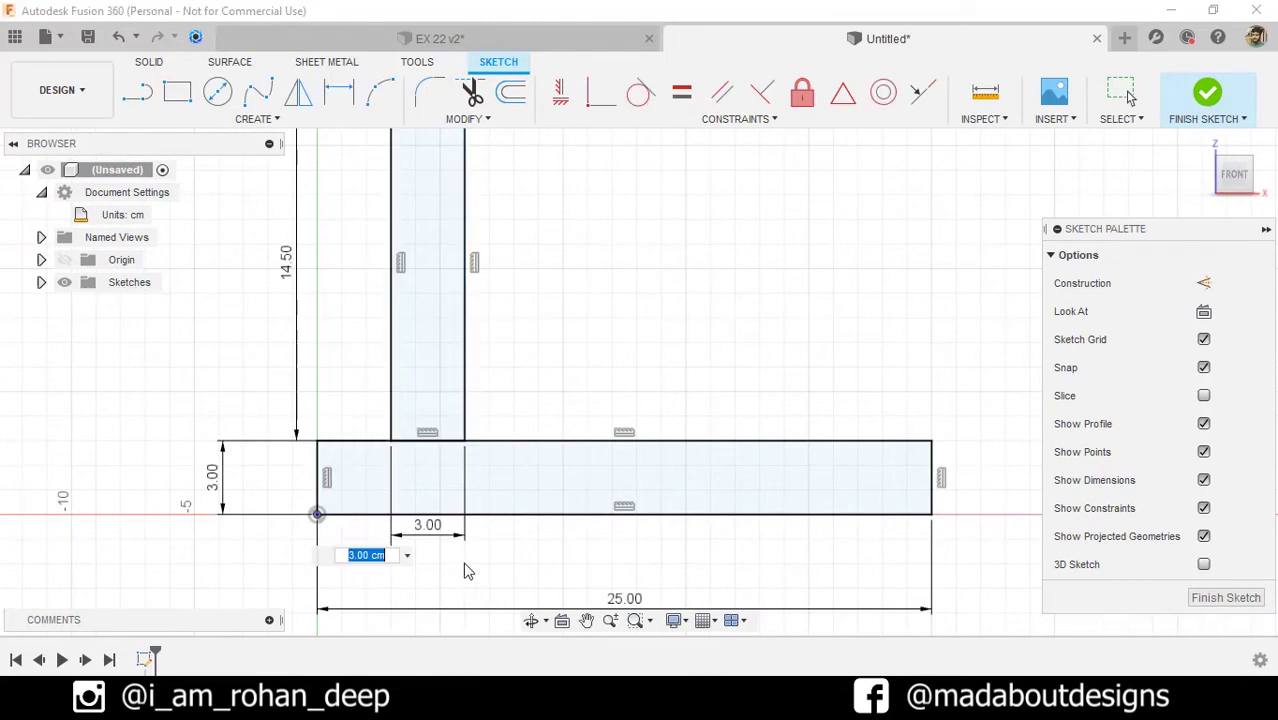
type("5")
key("Return")
scroll(471, 562, "down", 2)
mouse_move(519, 565)
middle_mouse_down()
mouse_move(471, 547)
mouse_move(379, 559)
middle_mouse_up()
key("d")
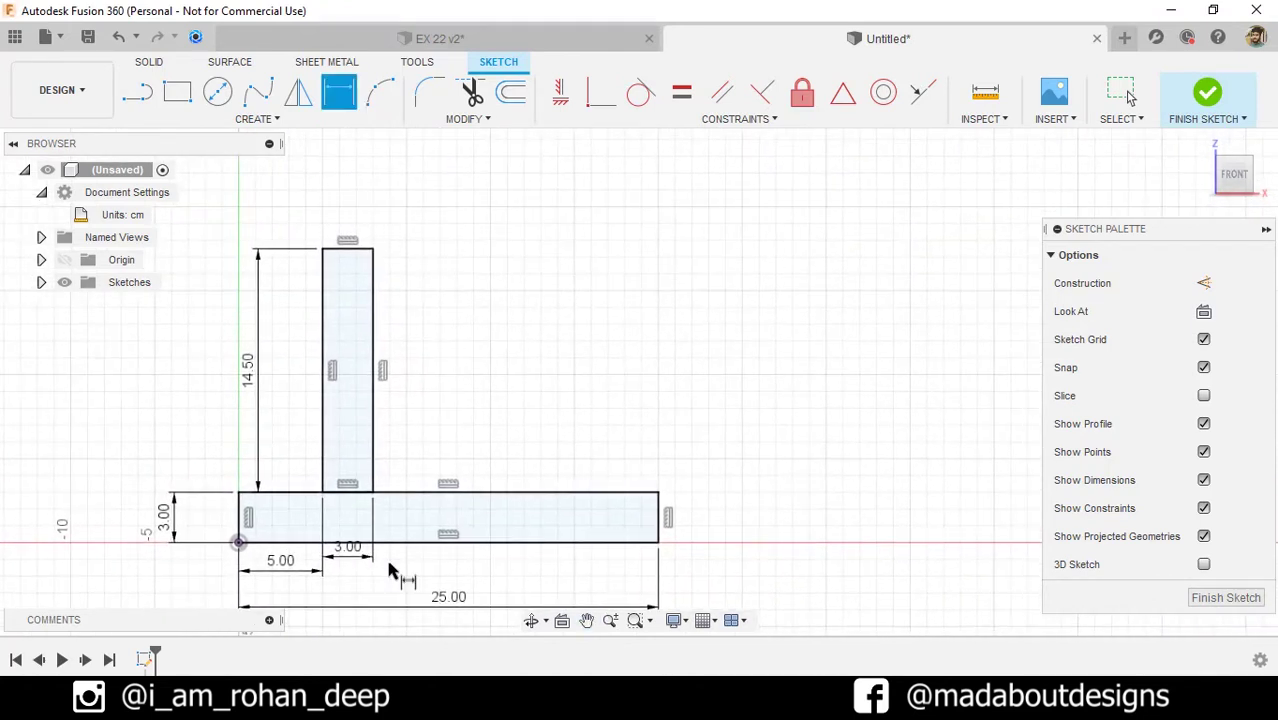
Draw a vertical line along the upright's right edge, extending above it, and a horizontal line about 23 cm long from its lower end, about 1 cm above the base.
left_click(146, 104)
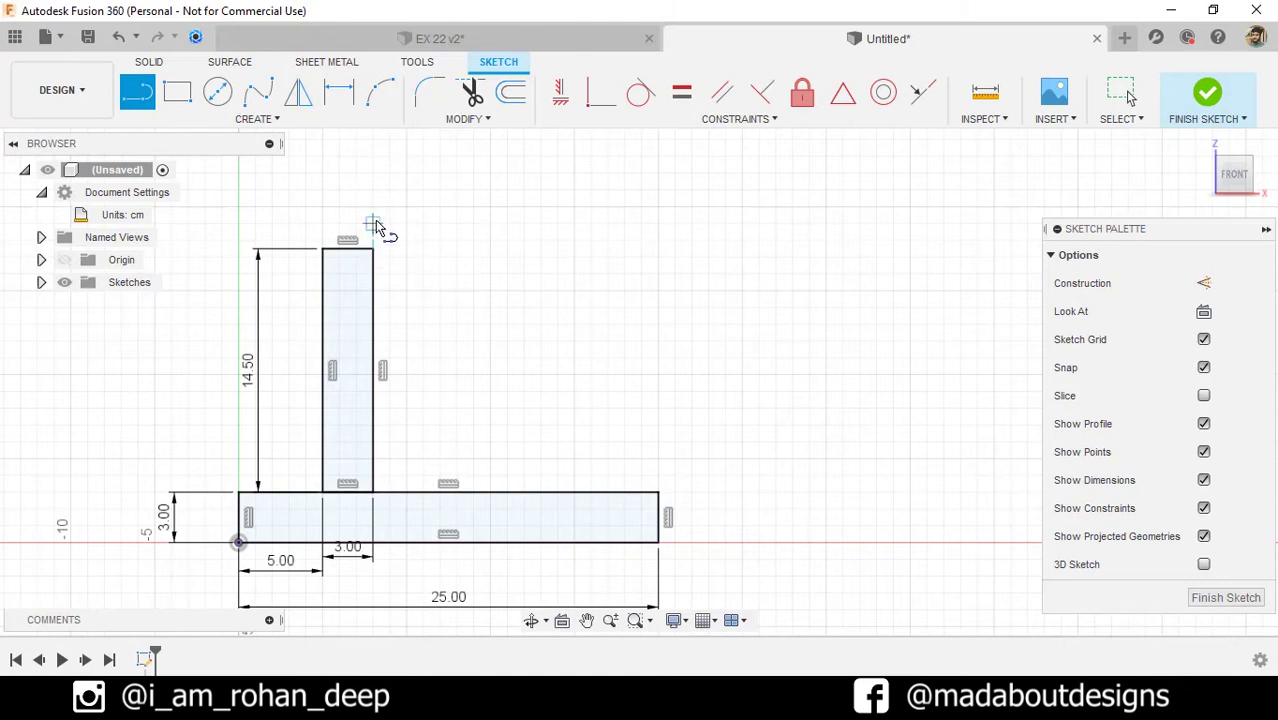
left_click(372, 157)
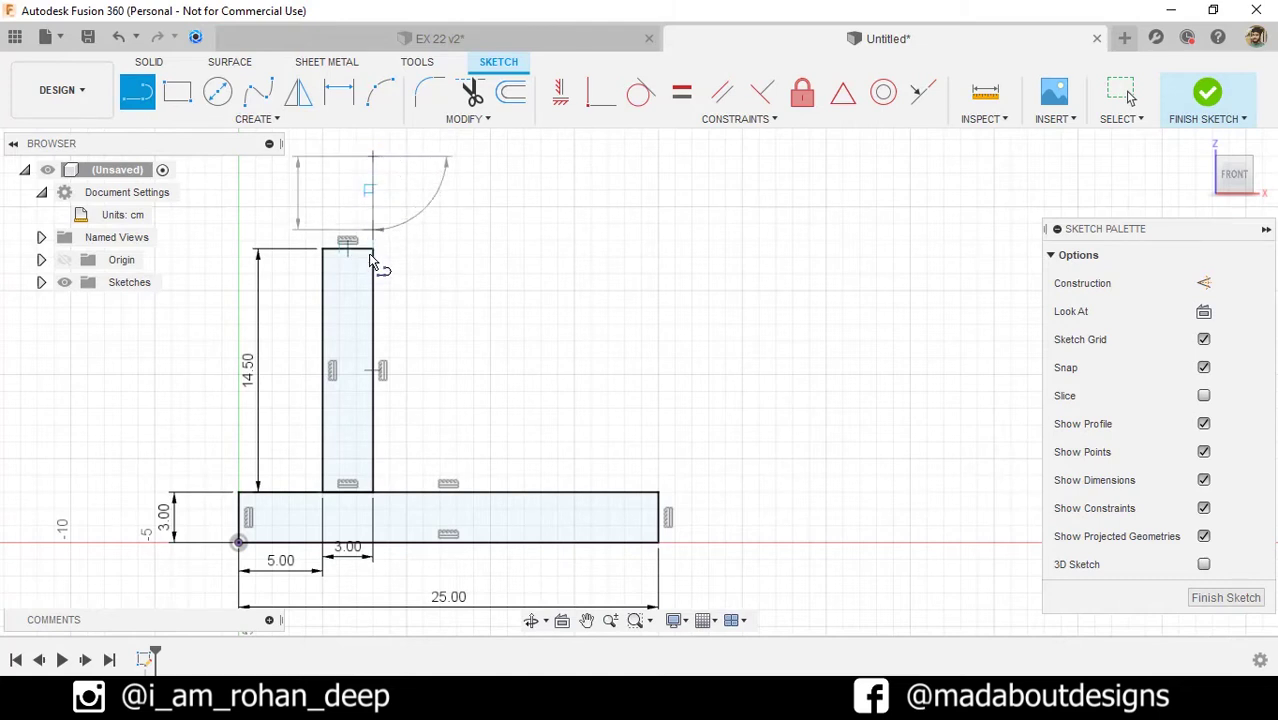
left_click(372, 478)
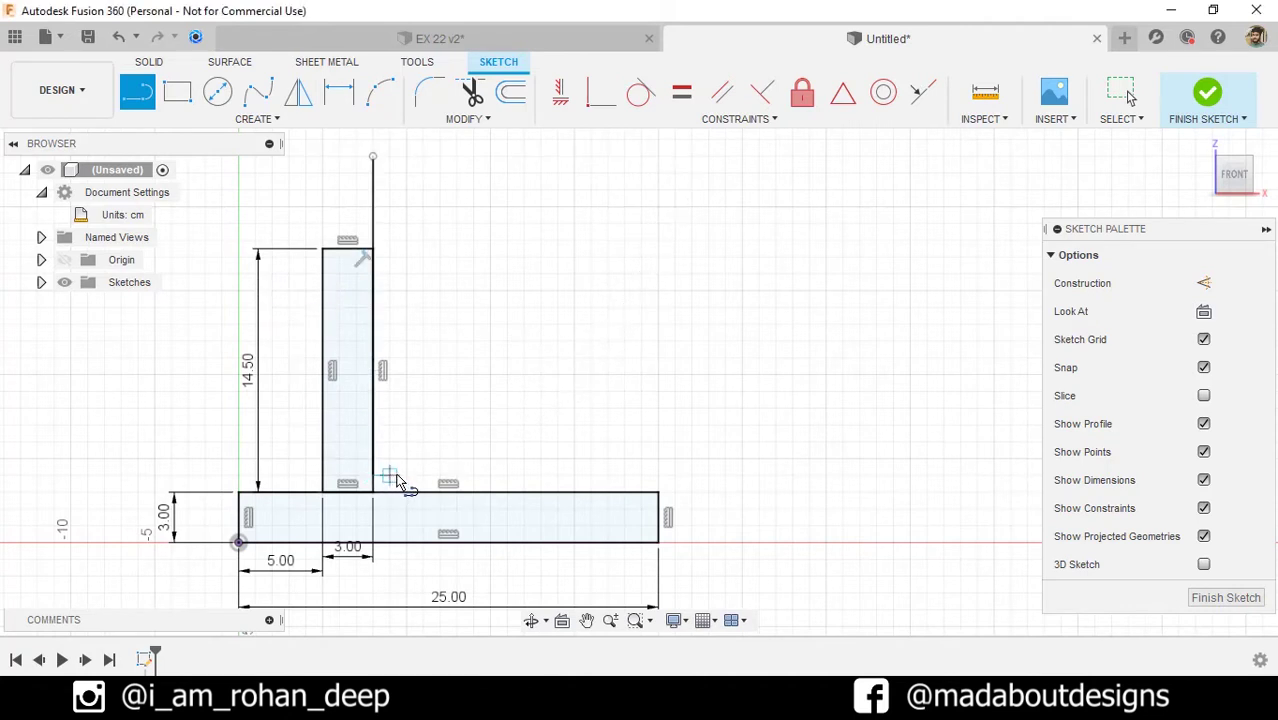
left_click(377, 476)
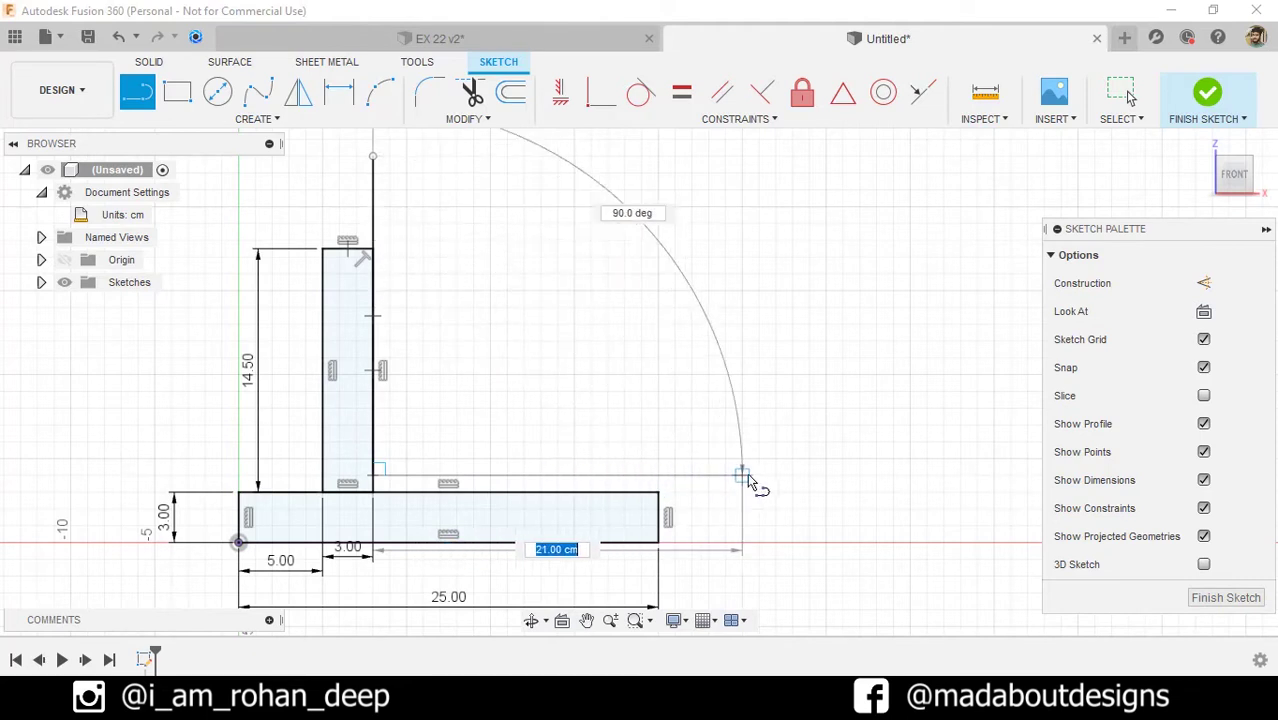
left_click(757, 477)
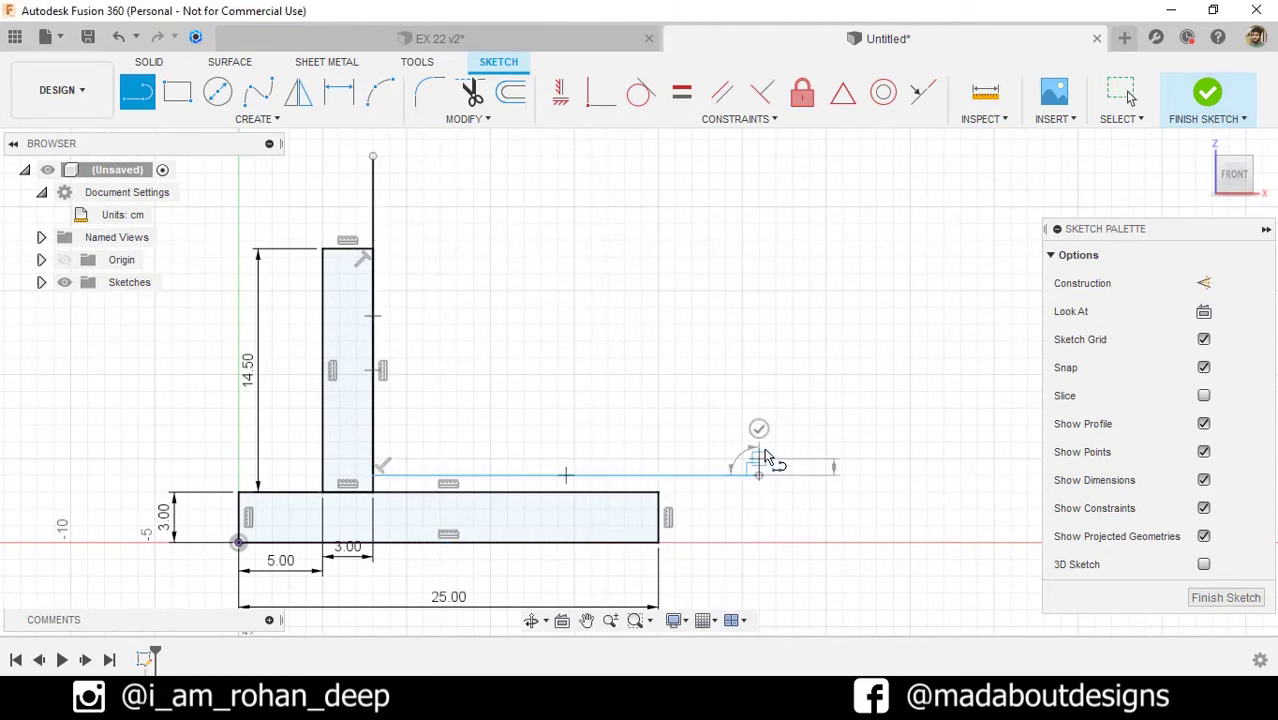
left_click(761, 436)
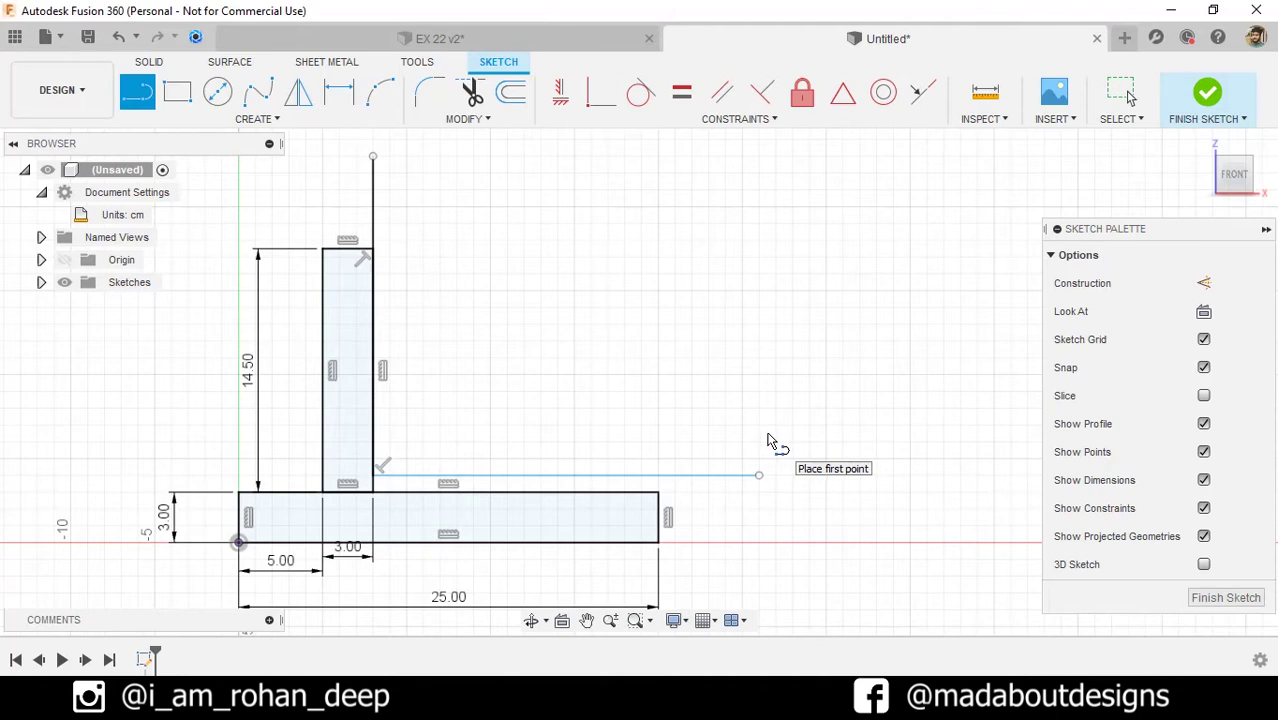
Dimension the gap between the horizontal line and the base's upper edge as 0.5 cm.
key("d")
scroll(610, 478, "up", 2)
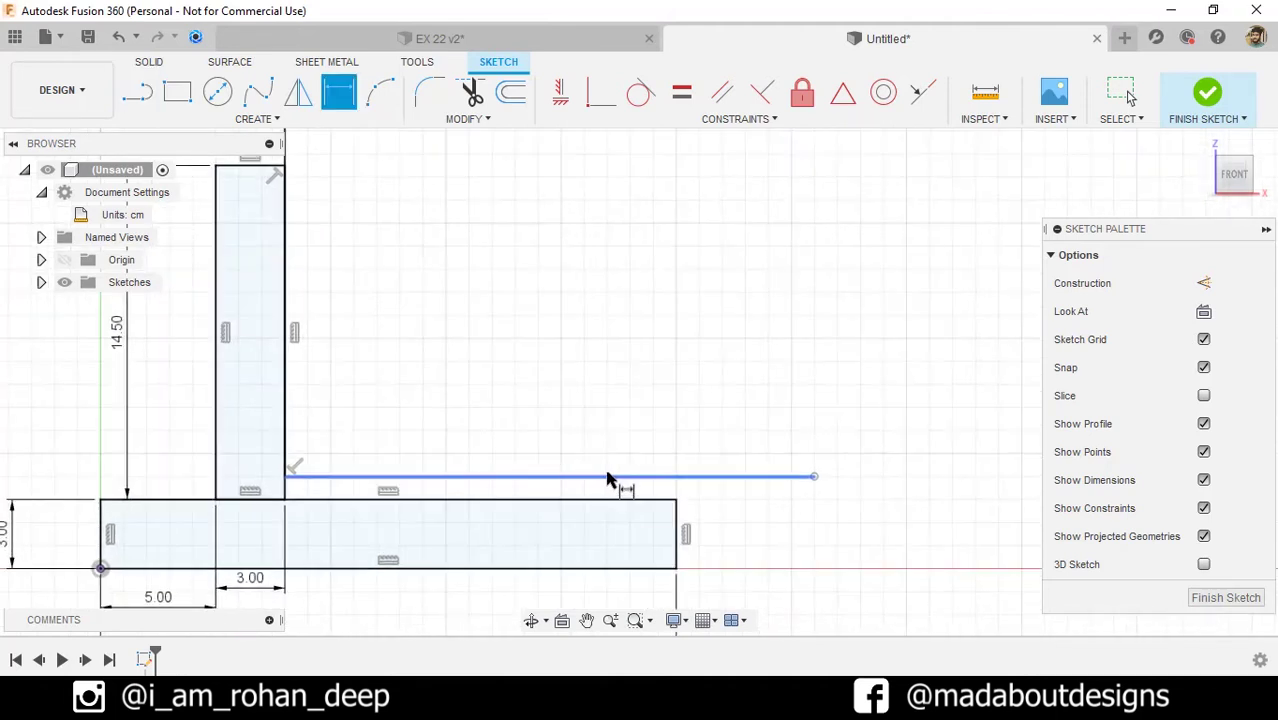
left_click(610, 478)
left_click(608, 500)
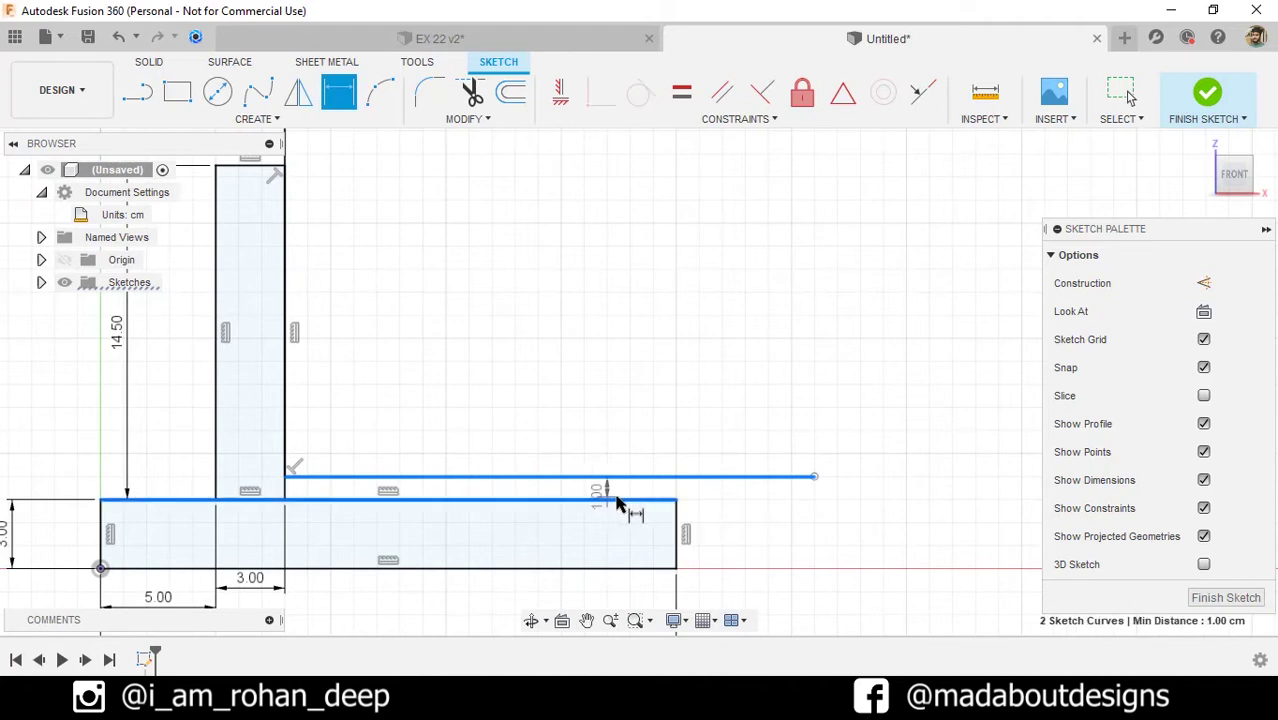
left_click(903, 495)
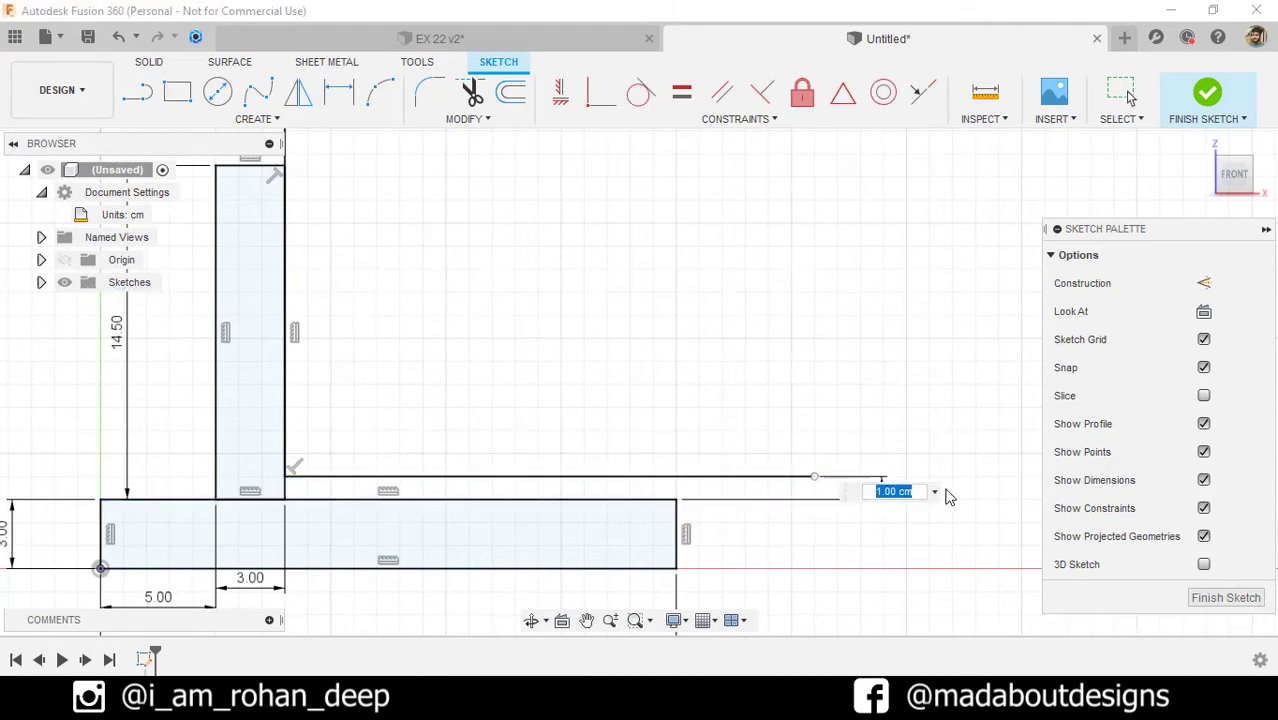
key("BackSpace")
type(".5")
key("Return")
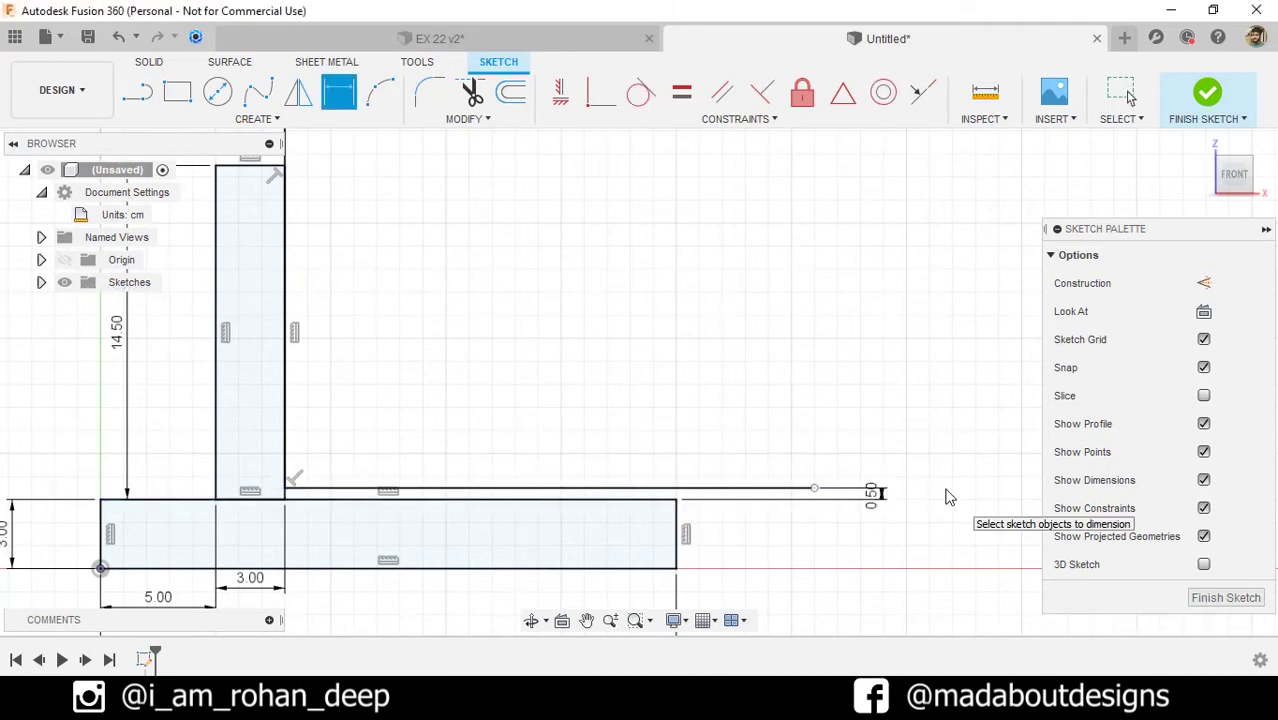
scroll(790, 465, "down", 3)
key("Escape")
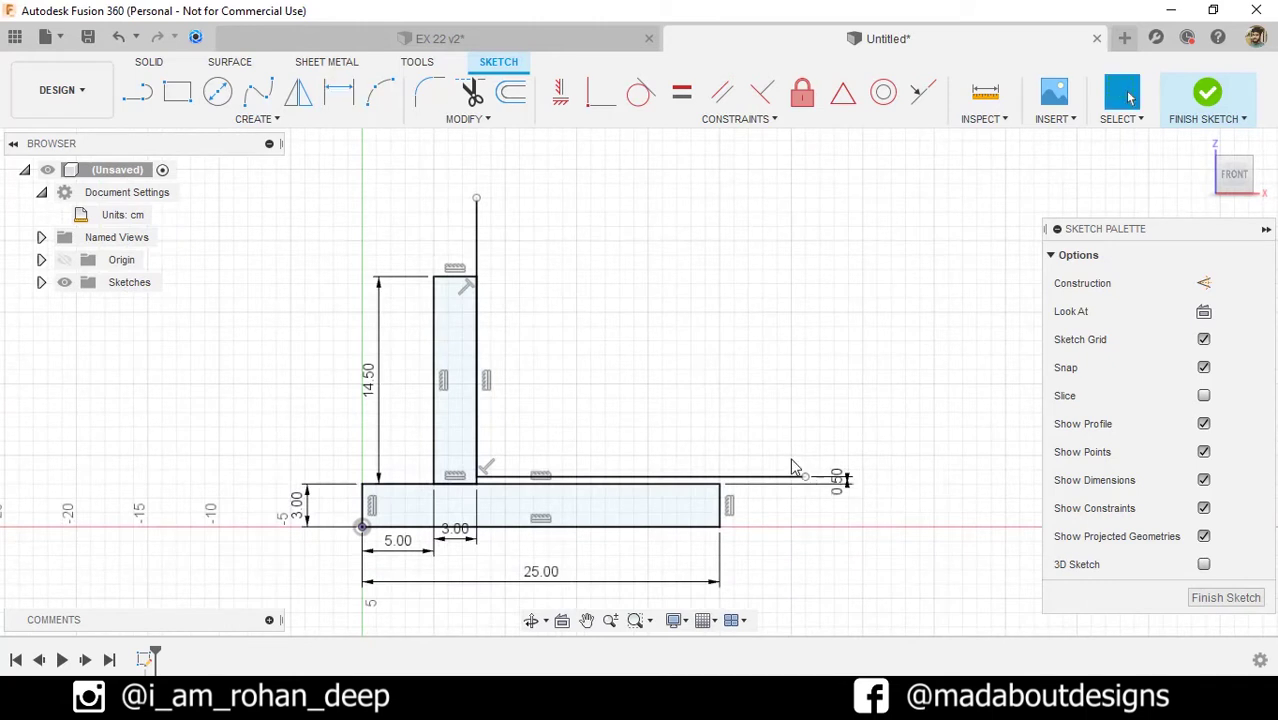
Check the angle between the horizontal and vertical reference lines and finish the sketch.
scroll(798, 445, "up", 1)
left_click(625, 489)
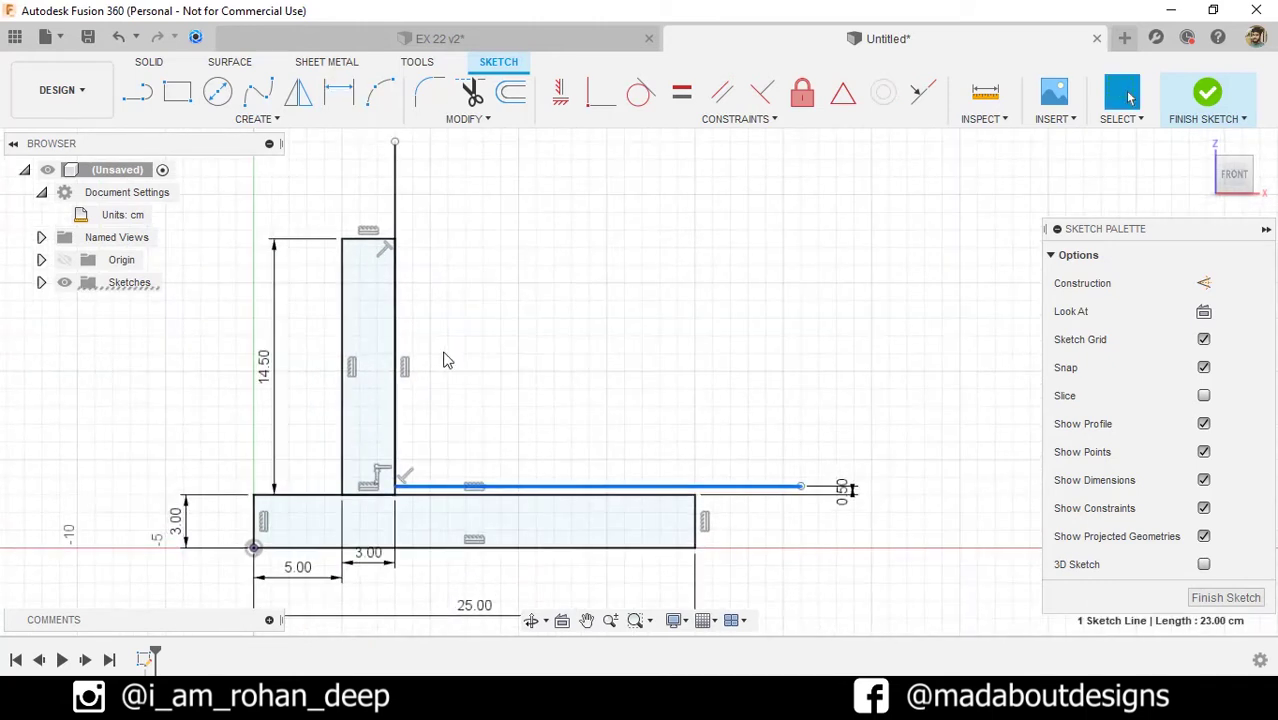
left_click(395, 222, "ctrl")
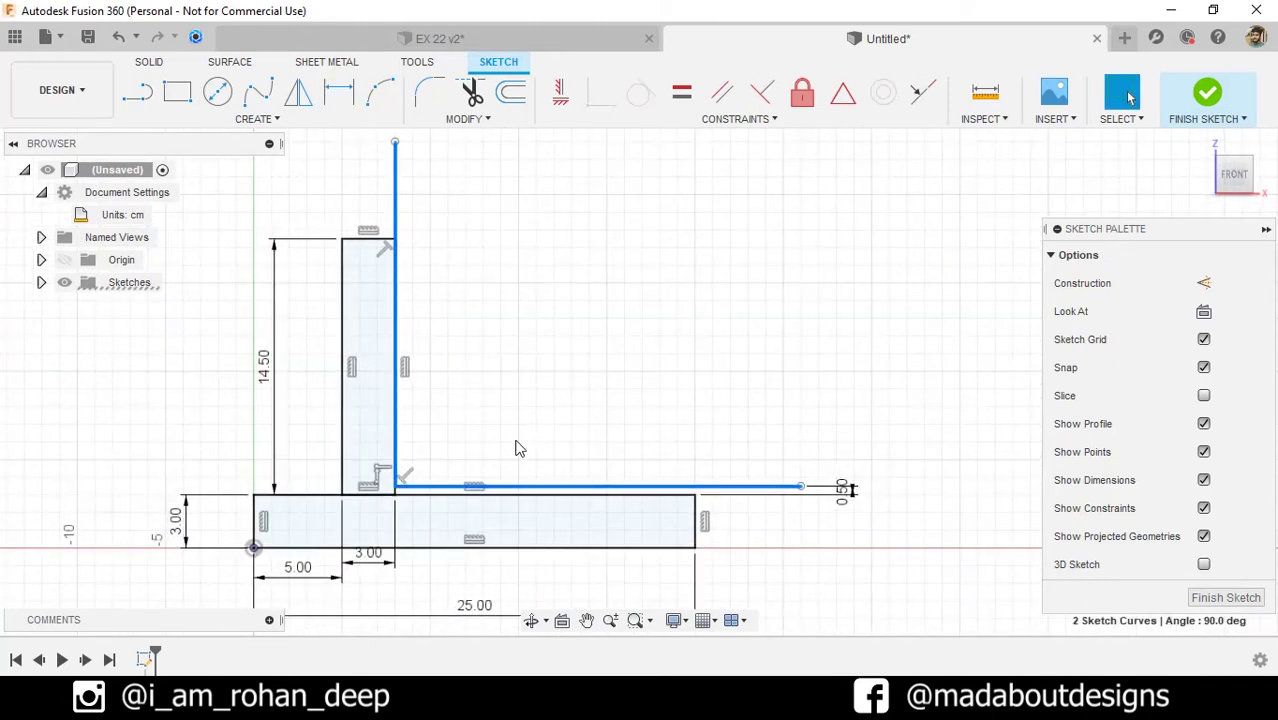
left_click(600, 410)
scroll(600, 410, "down", 2)
left_click(1203, 97)
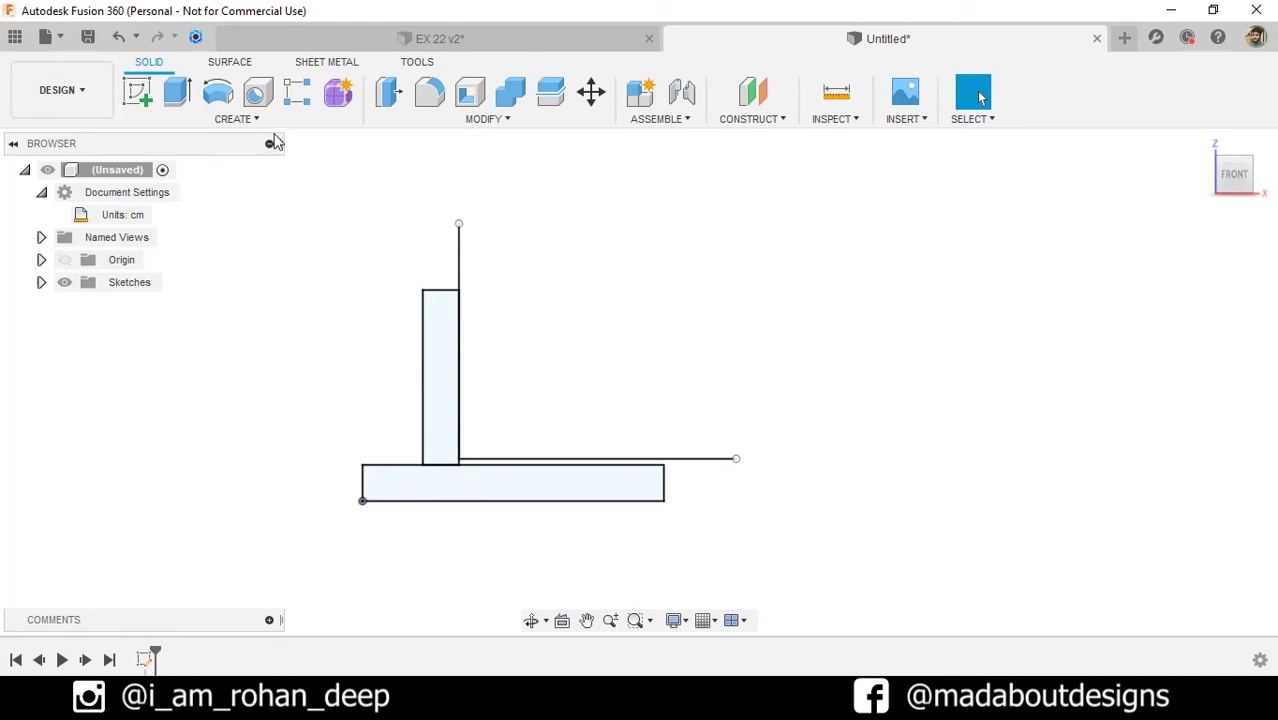
Revolve the base rectangle a full 360° about its upper edge as a new body.
left_click(254, 122)
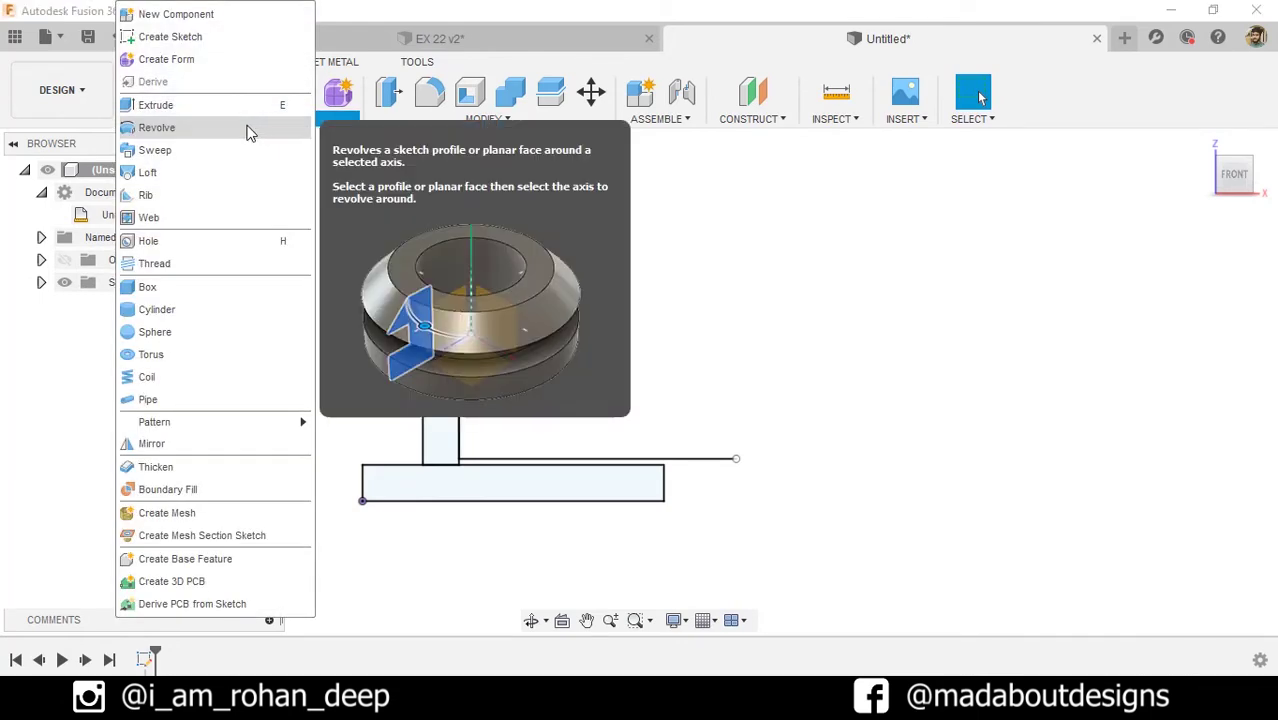
left_click(157, 128)
middle_click_drag(608, 340, 585, 365, "shift")
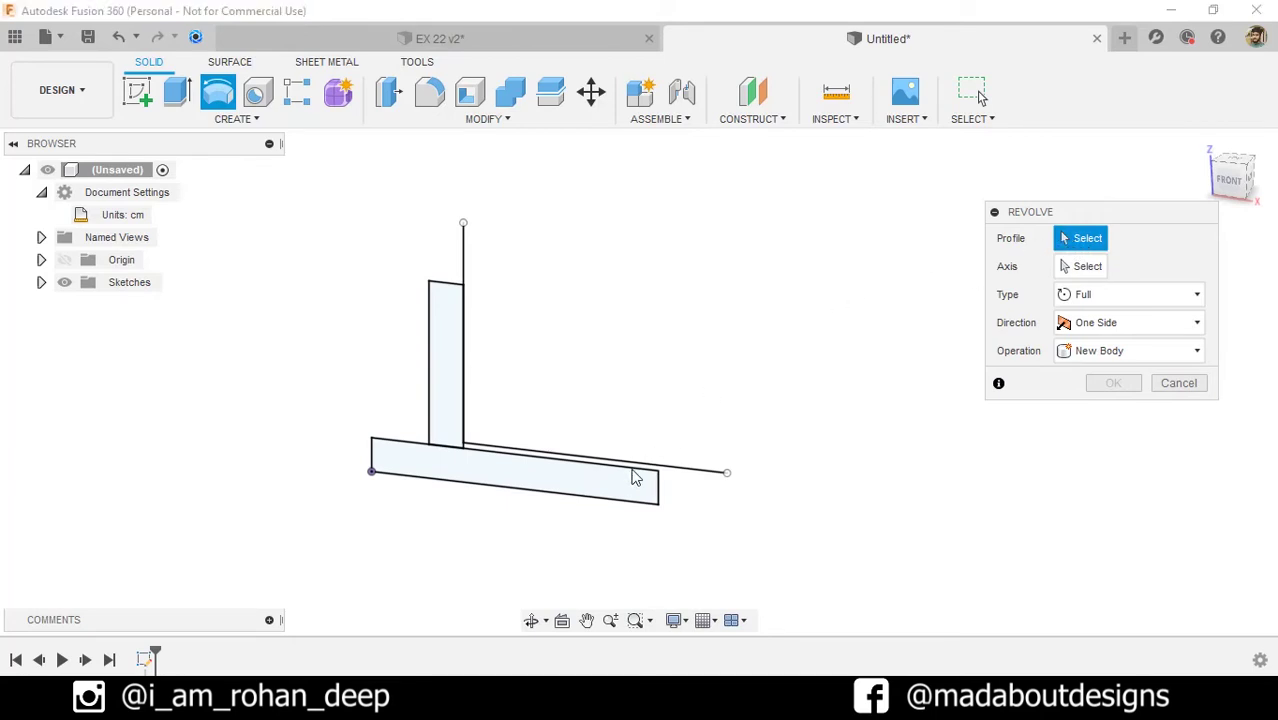
left_click(630, 479)
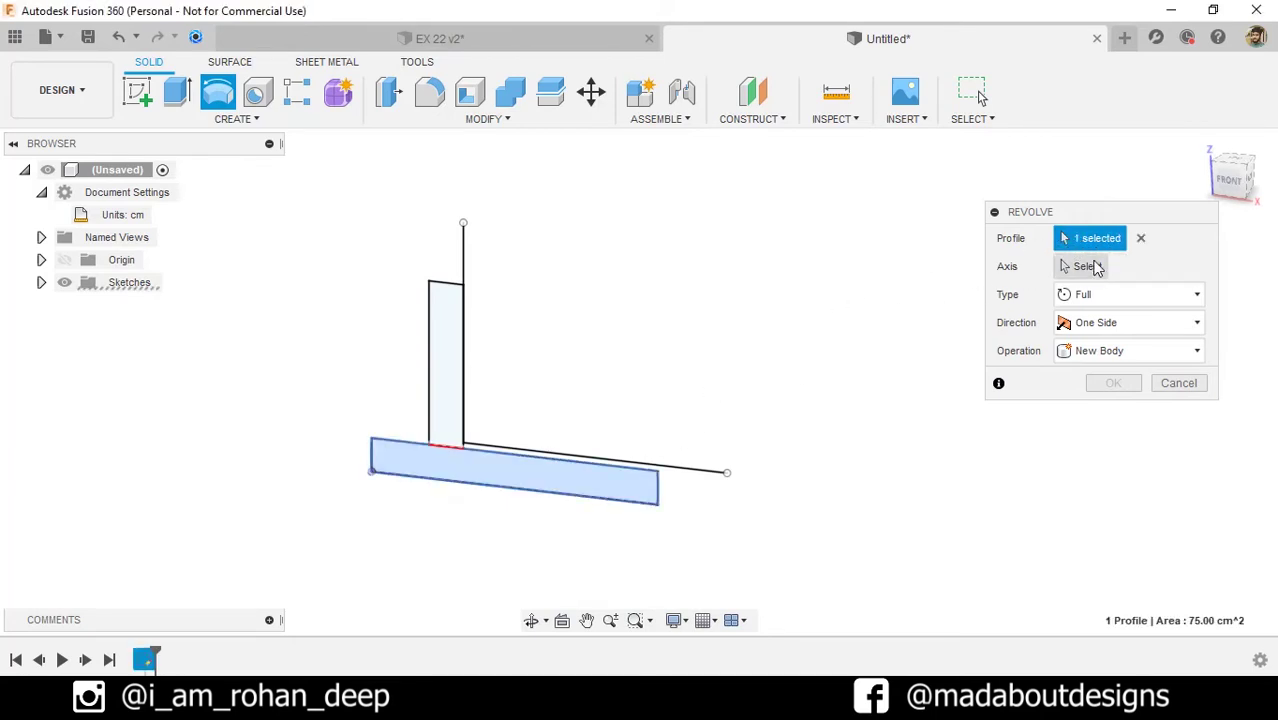
left_click(1094, 267)
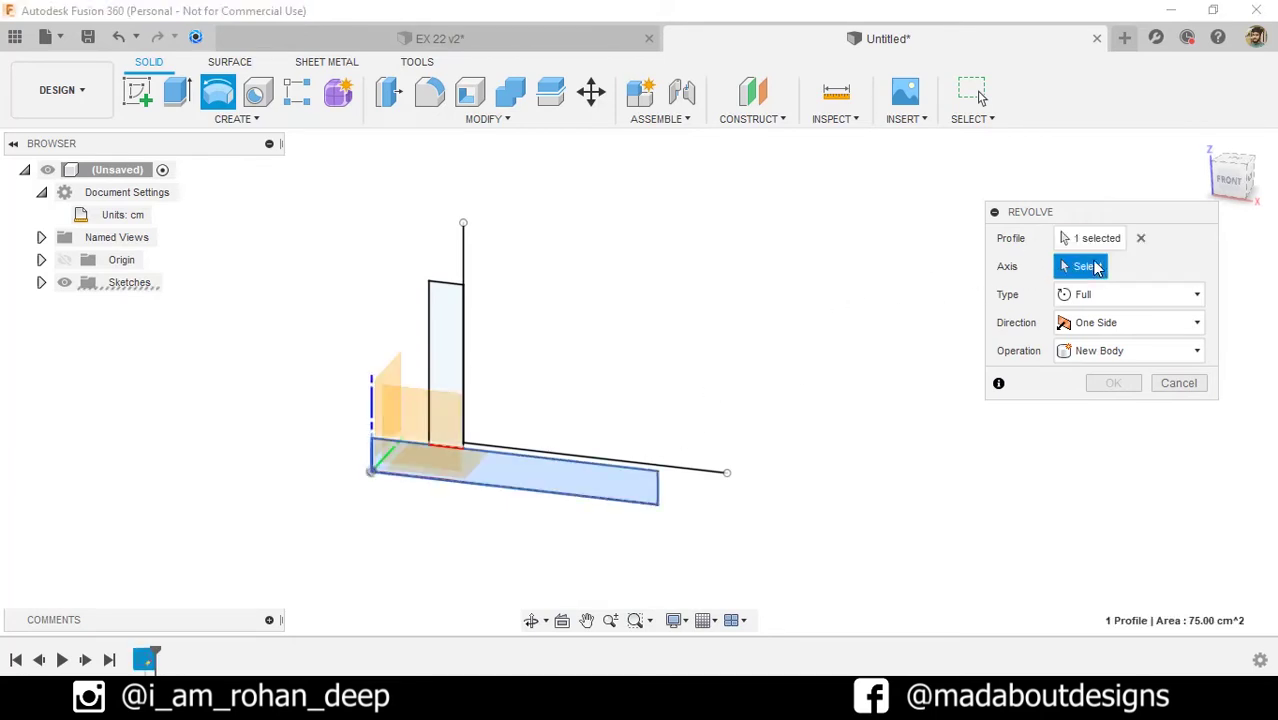
left_click(555, 467)
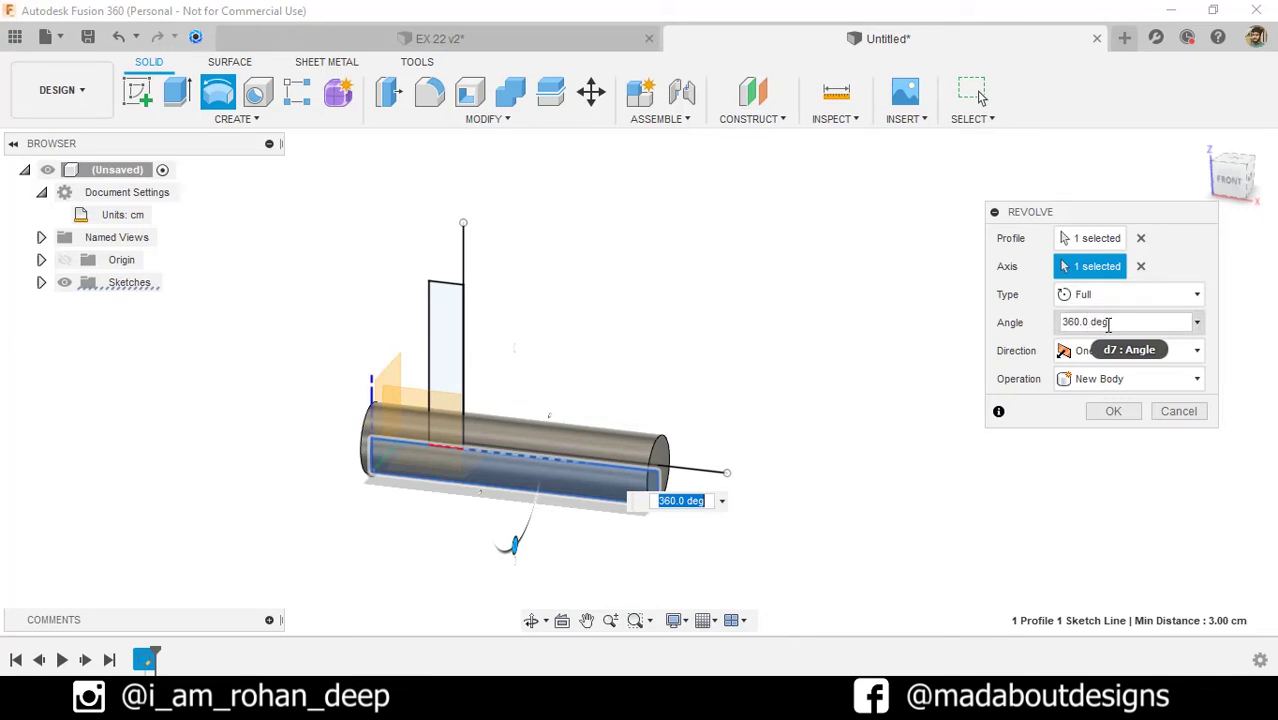
left_click(1114, 411)
mouse_move(812, 436)
middle_mouse_down("shift")
mouse_move(747, 434)
mouse_move(800, 433)
middle_mouse_up("shift")
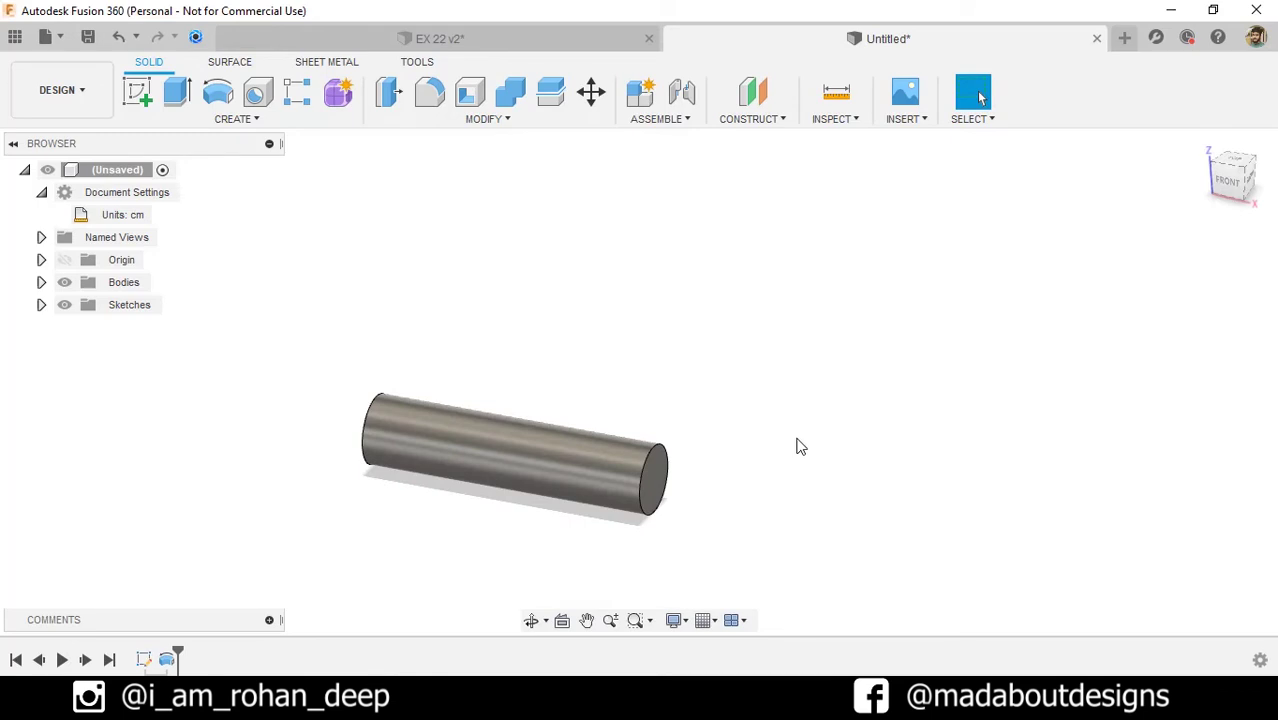
Show Sketch1 again and extrude its upright rectangle symmetrically, 3 cm per side, joined to the cylinder.
left_click(41, 305)
left_click(81, 327)
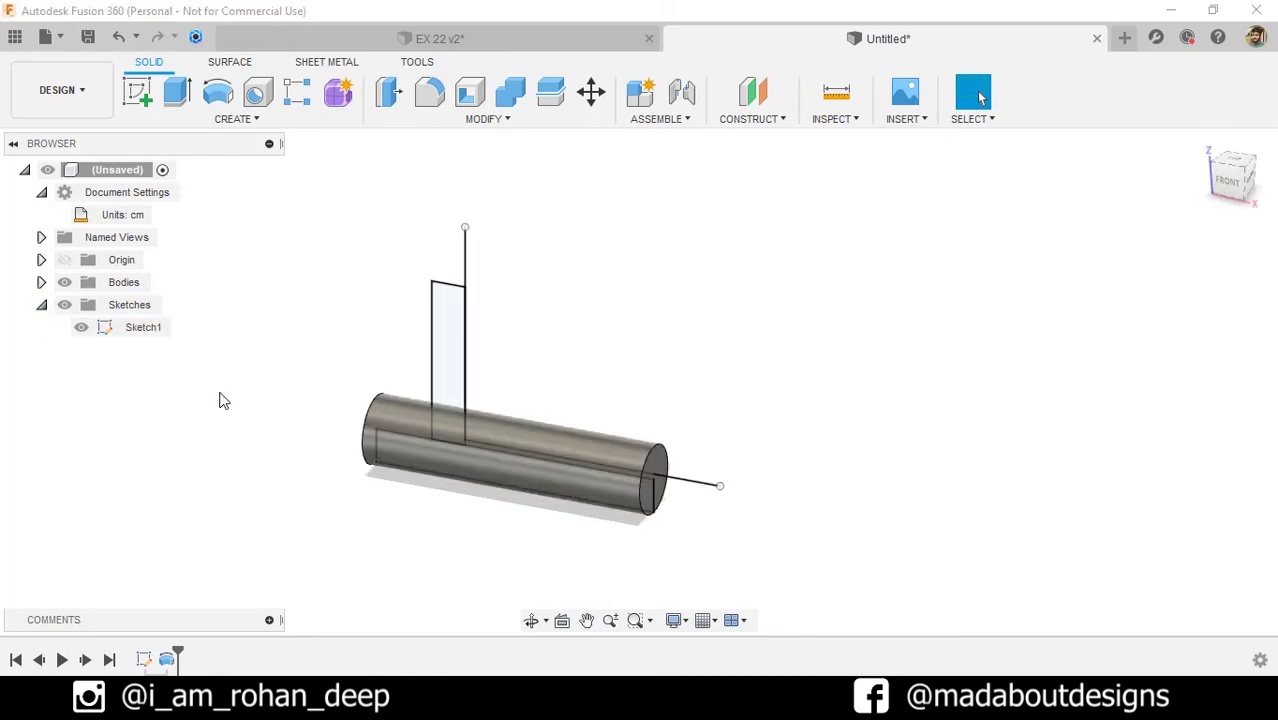
left_click(177, 91)
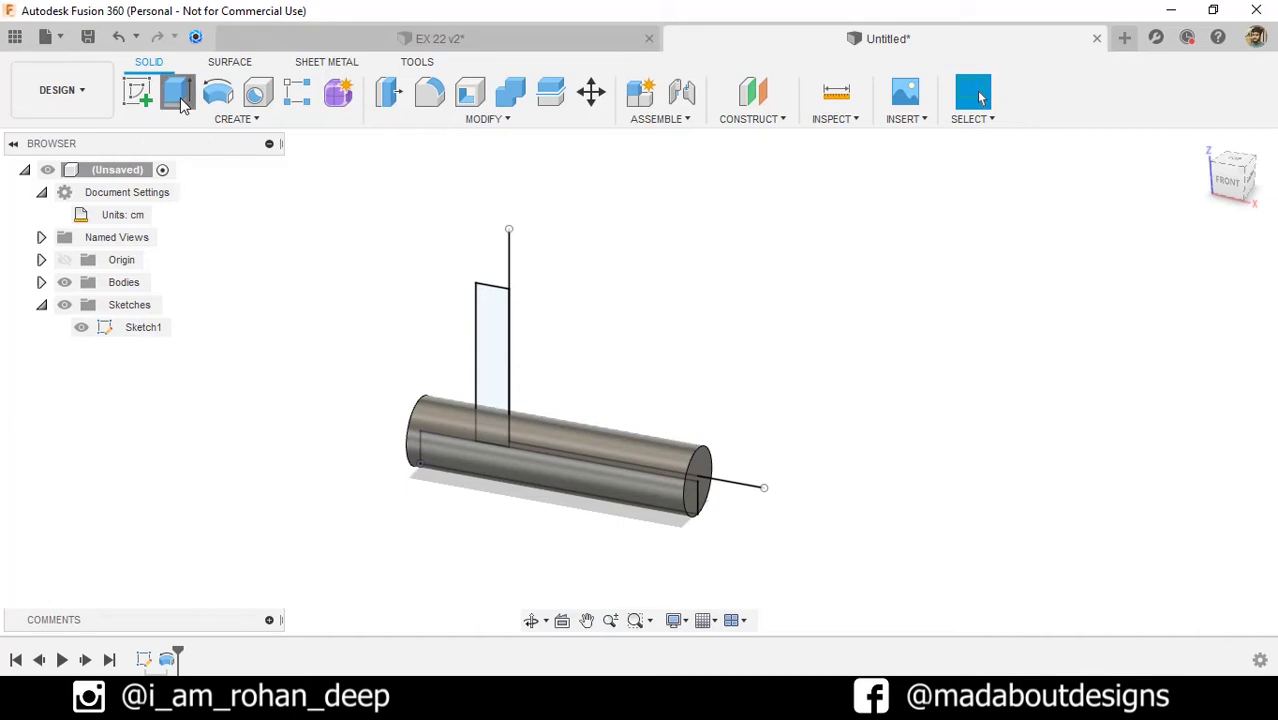
left_click(497, 328)
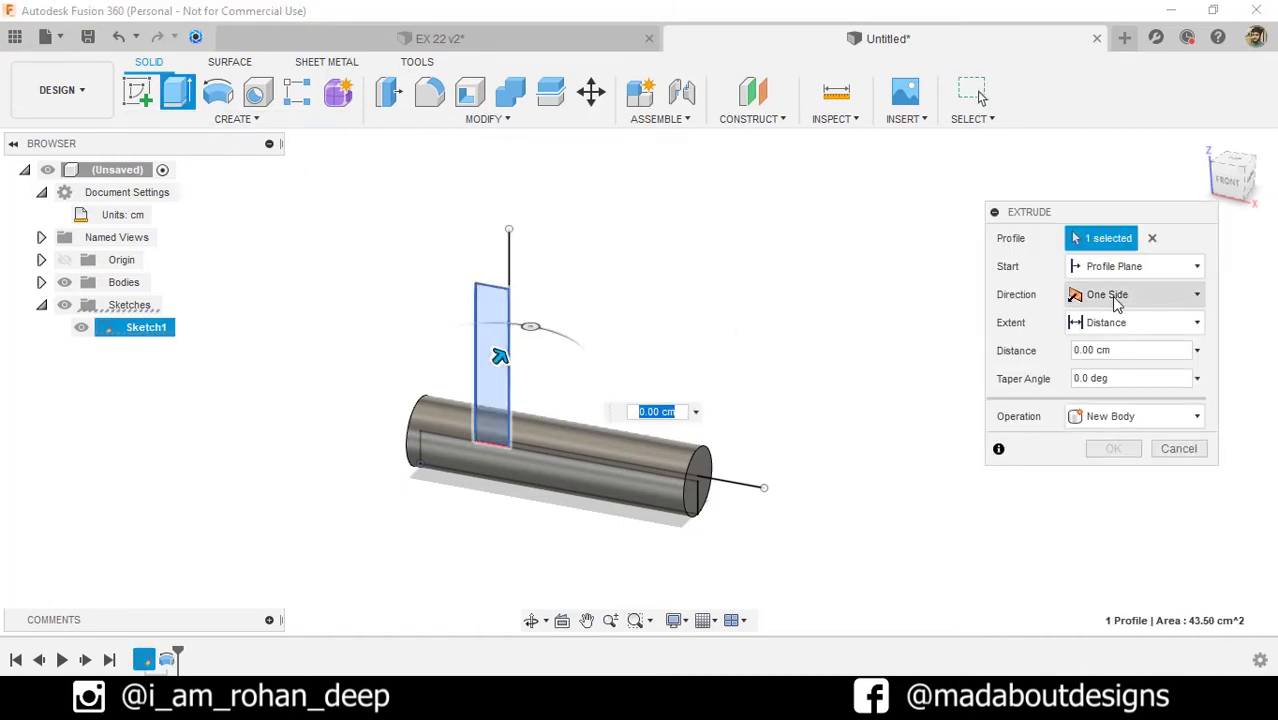
left_click(1117, 300)
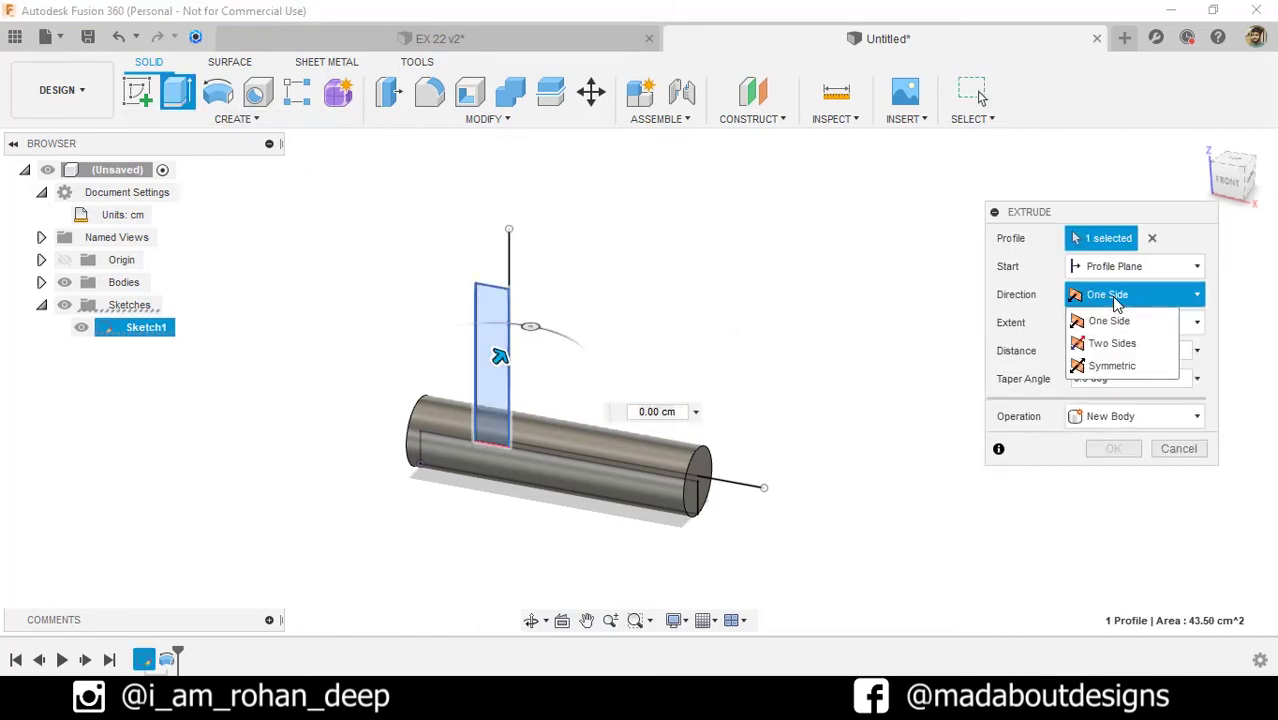
left_click(1116, 366)
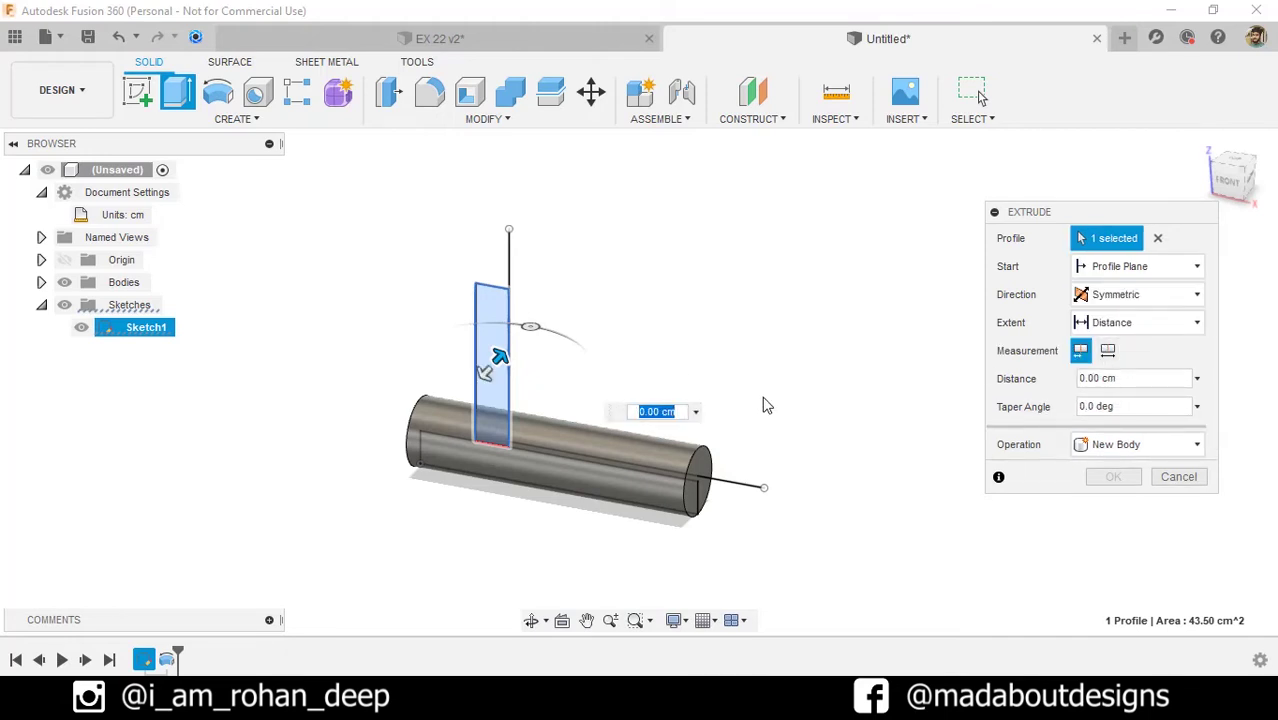
type("3")
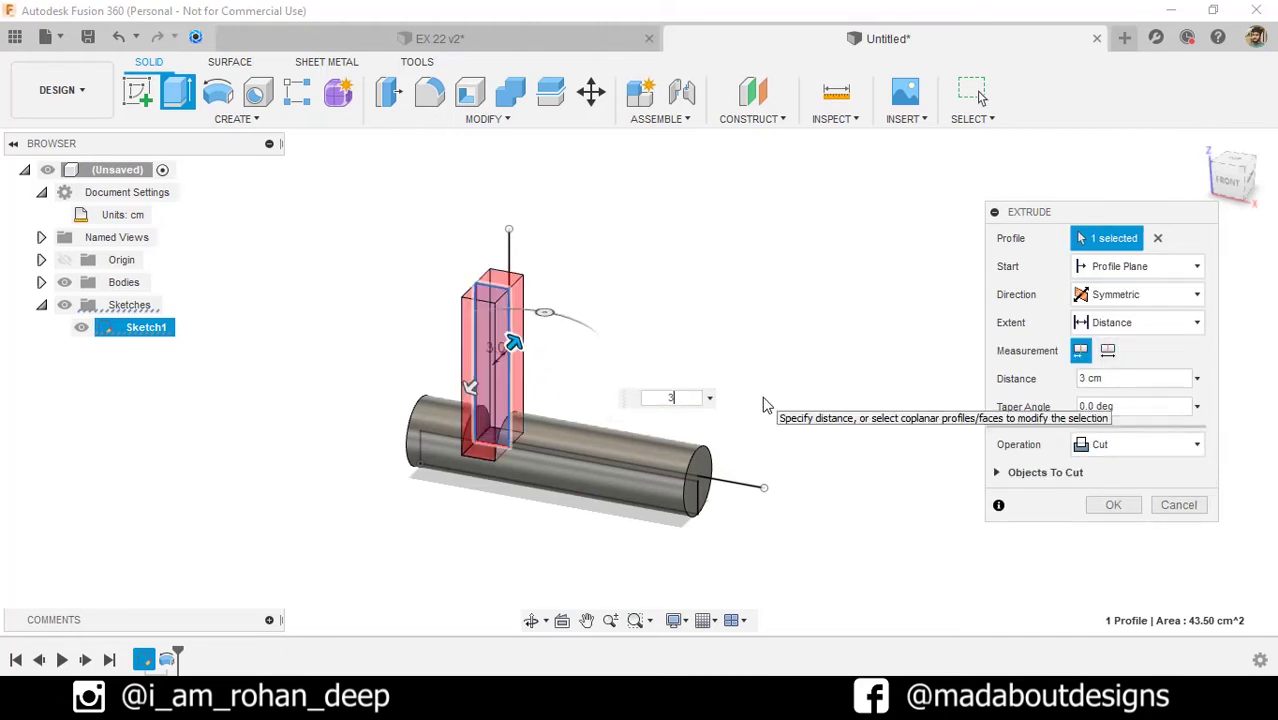
left_click(1104, 446)
left_click(1108, 470)
mouse_move(592, 369)
middle_mouse_down("shift")
mouse_move(650, 369)
mouse_move(587, 360)
middle_mouse_up("shift")
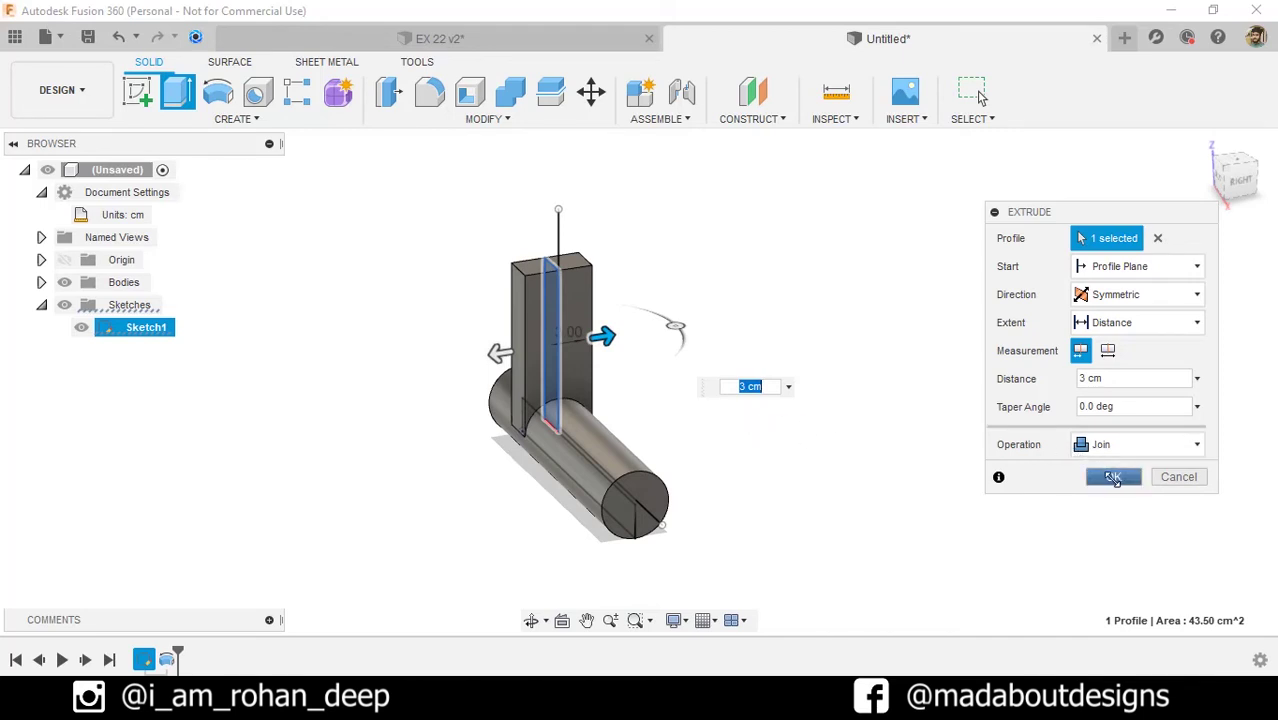
left_click(1113, 477)
middle_click_drag(857, 468, 915, 474, "shift")
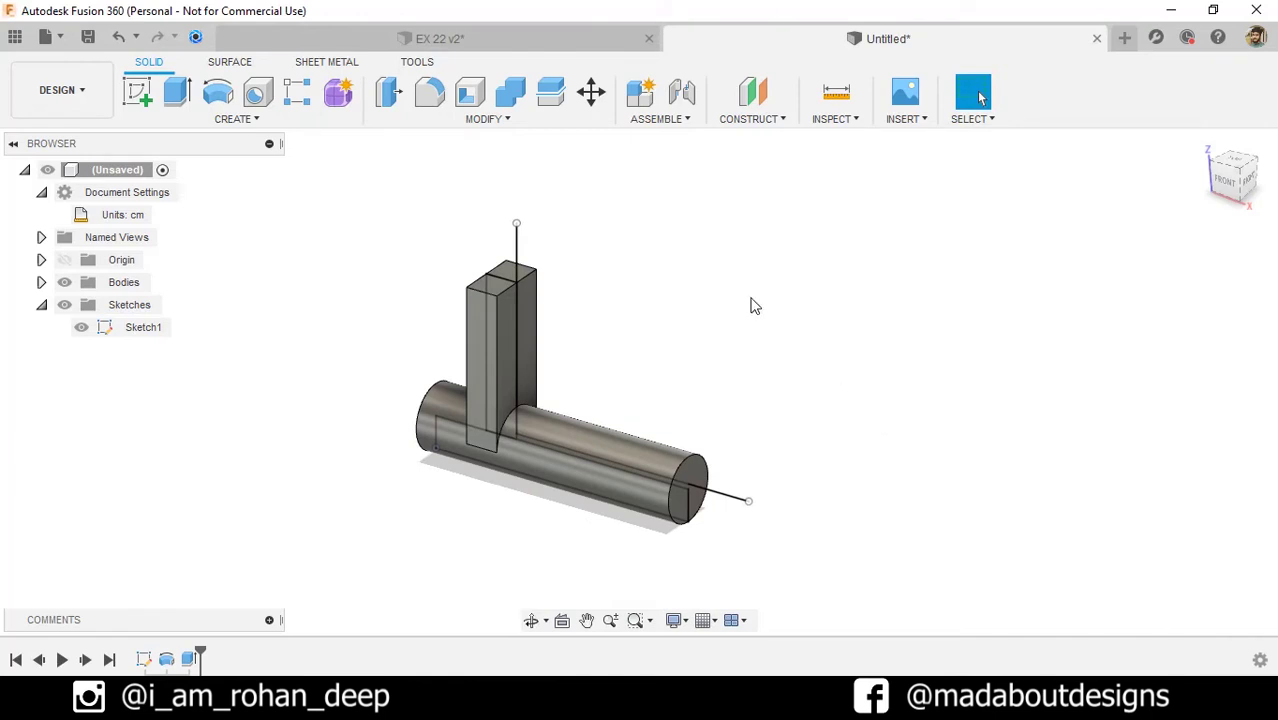
Split the joined body with the connected vertical and horizontal sketch lines, and hide Sketch1.
left_click(532, 126)
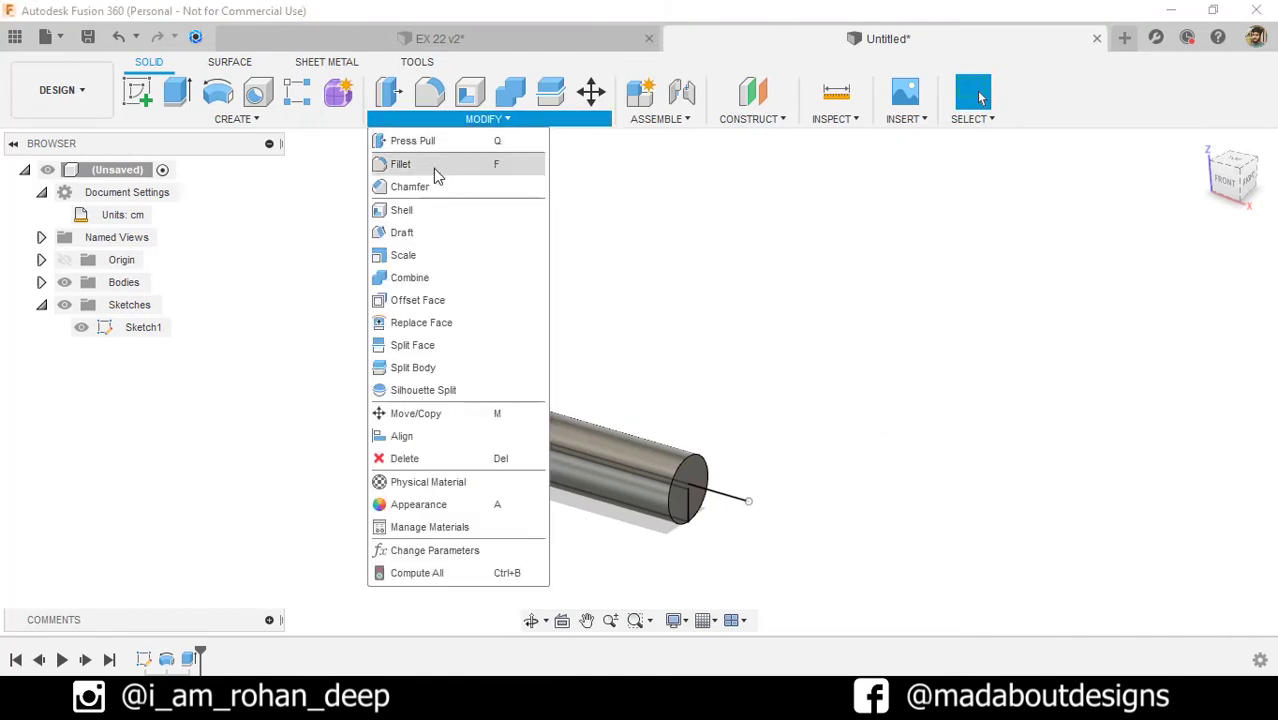
left_click(433, 369)
middle_click_drag(442, 365, 790, 348, "shift")
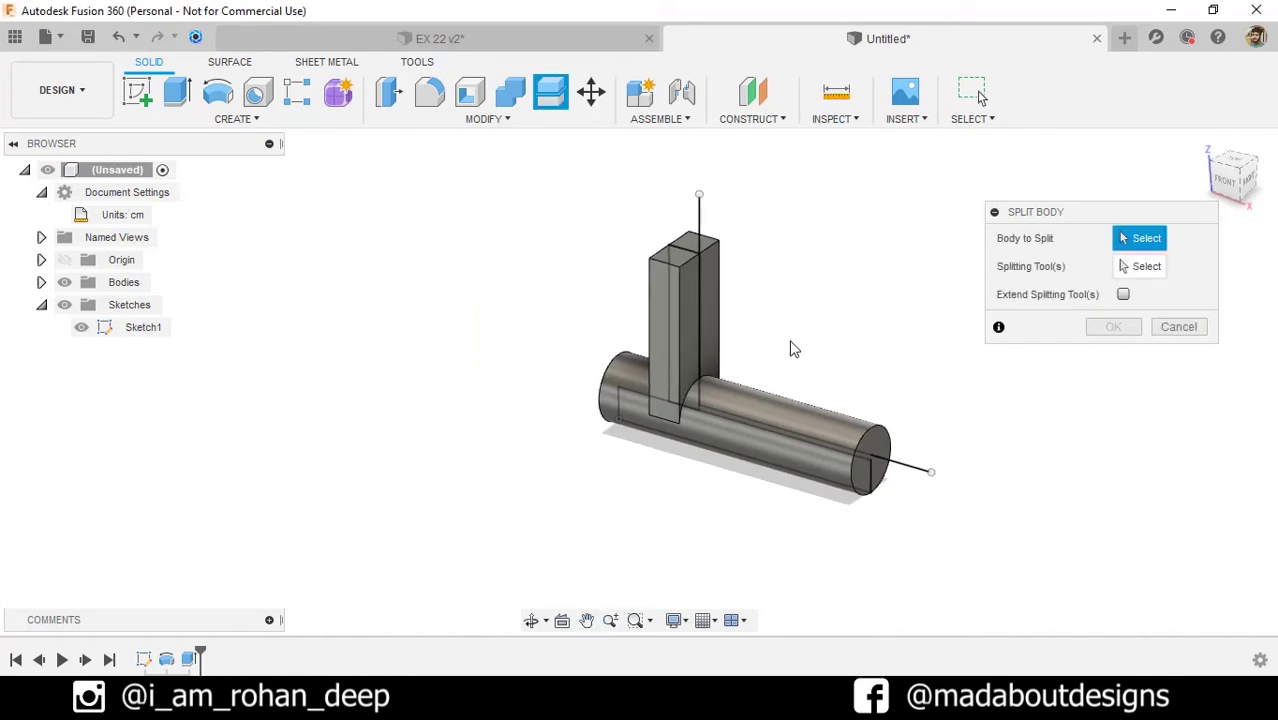
left_click(760, 437)
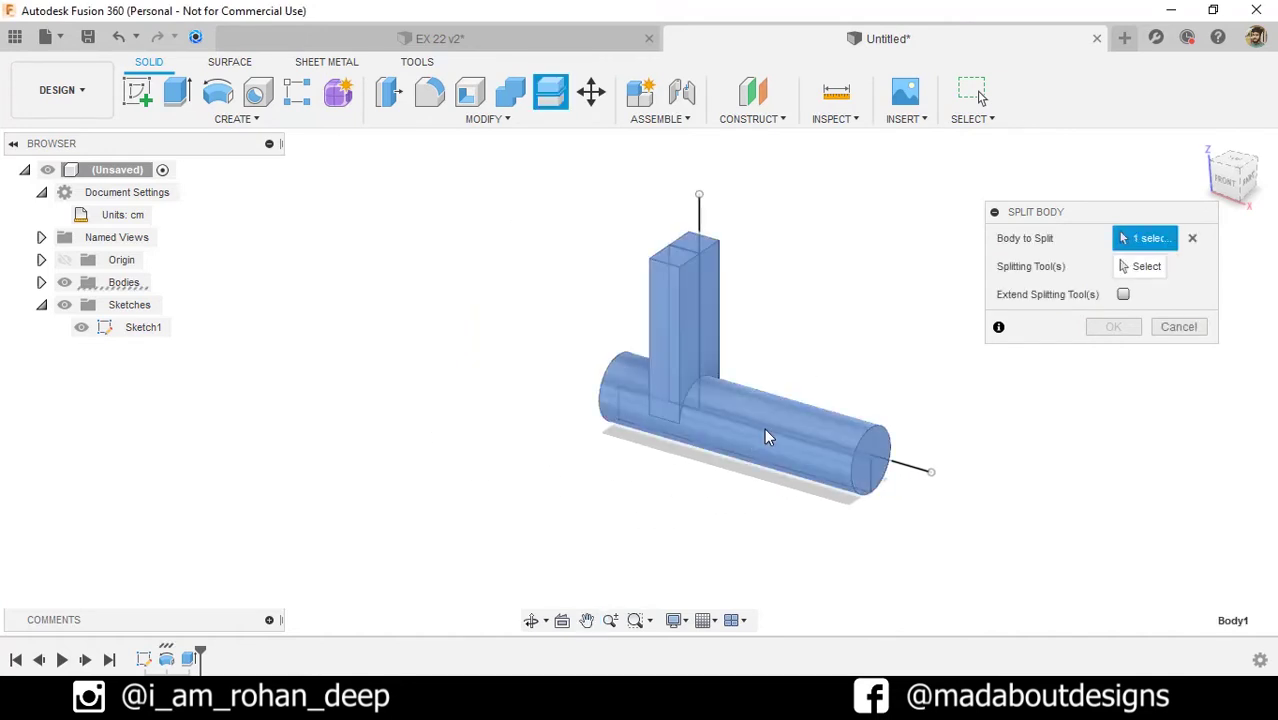
left_click(1121, 268)
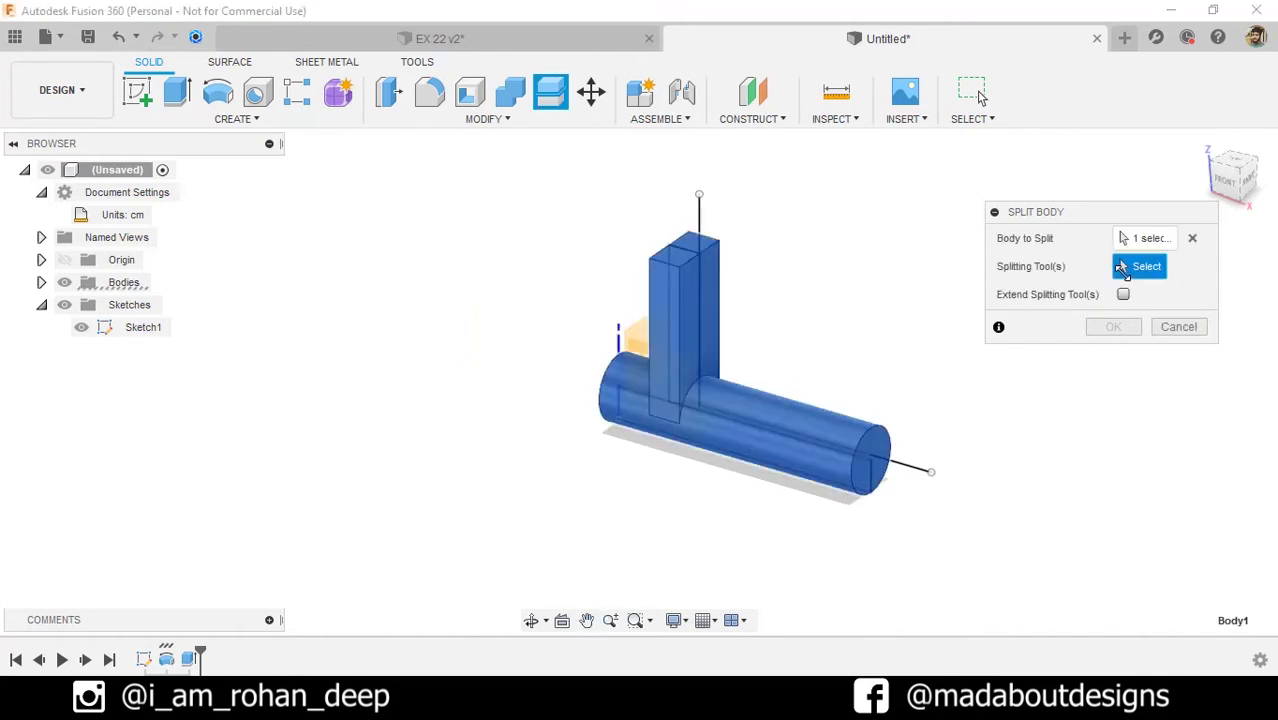
left_click(903, 474)
middle_click_drag(884, 487, 910, 490, "shift")
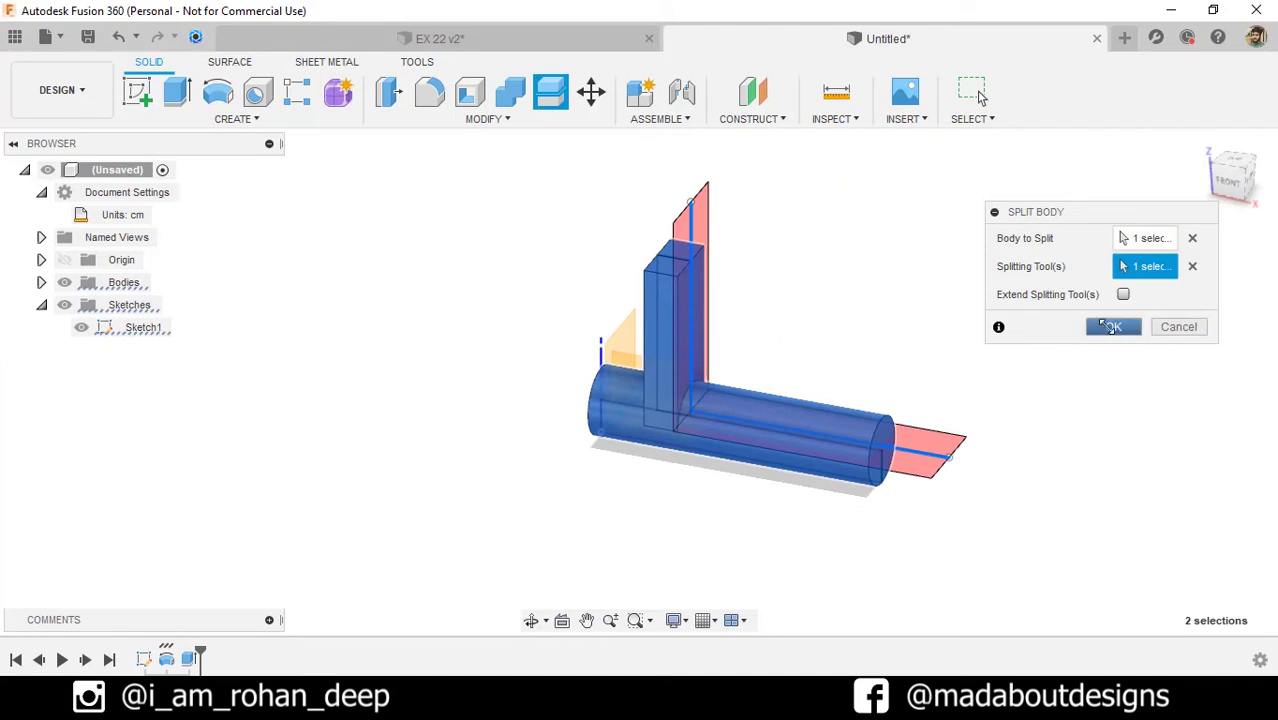
left_click(1113, 326)
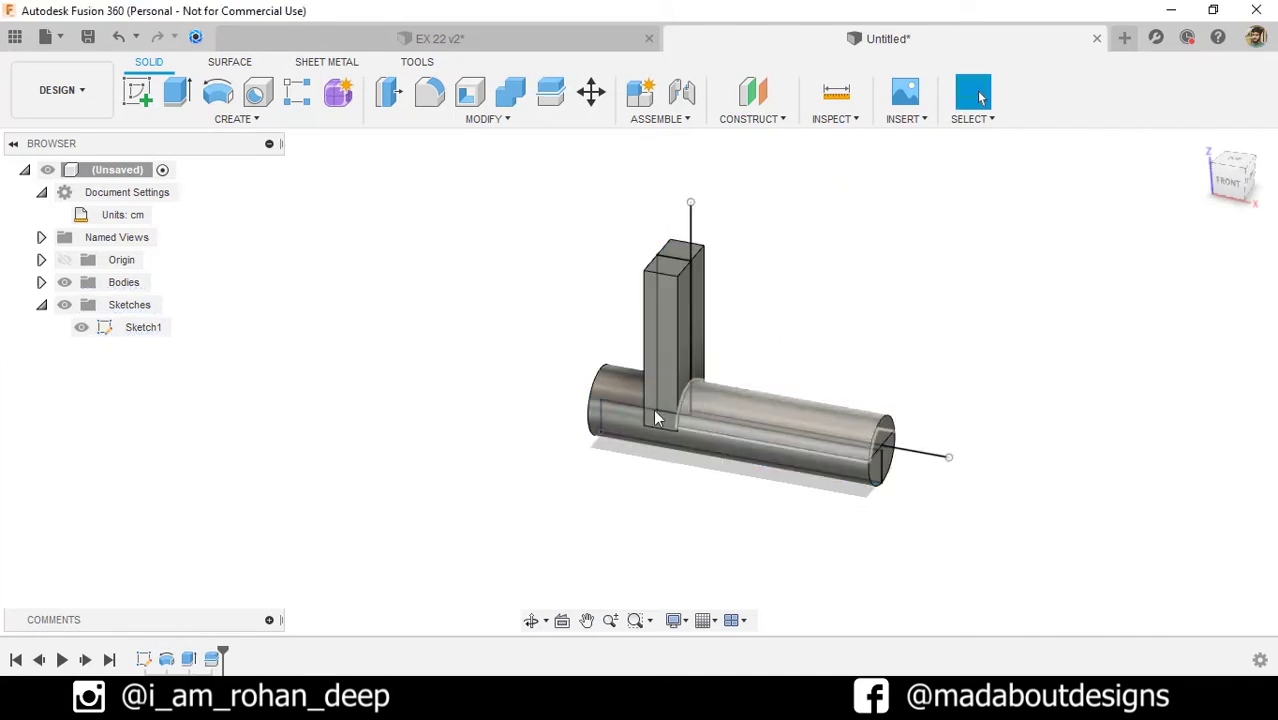
left_click(81, 327)
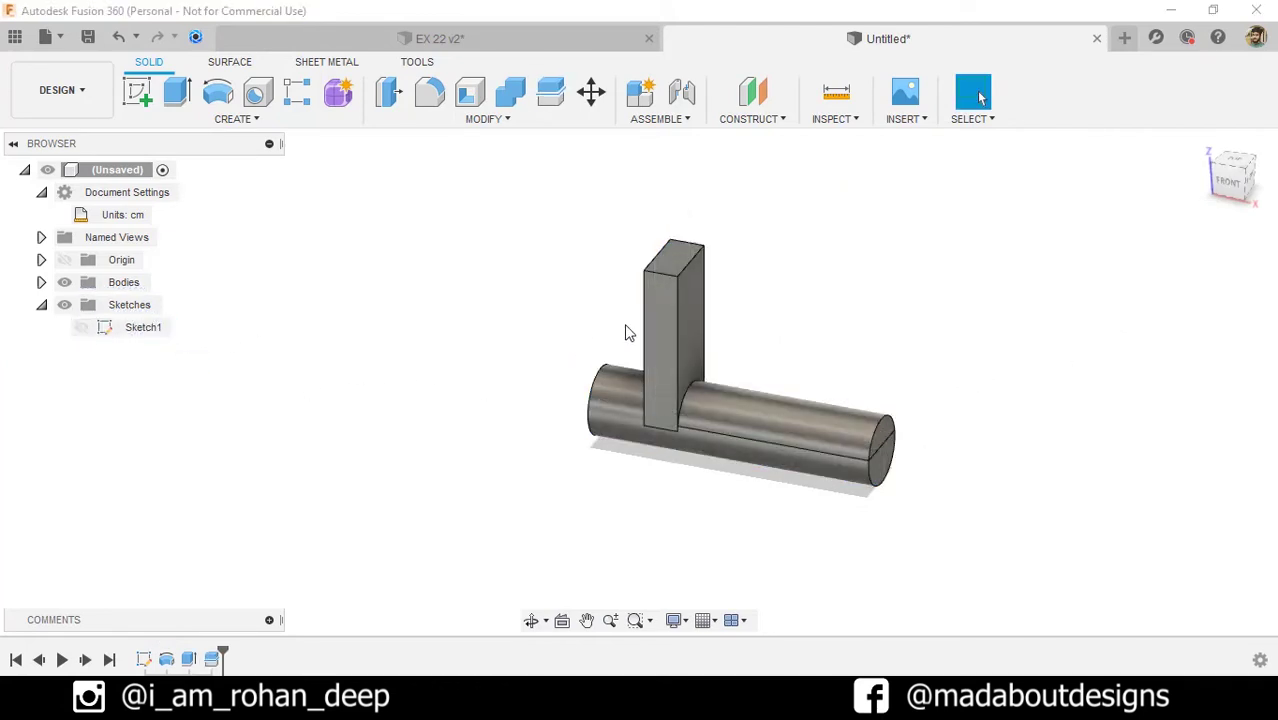
middle_click_drag(530, 313, 552, 332)
Remove Body1, the split-off upper part of the cylinder beside the upright.
left_click(41, 282)
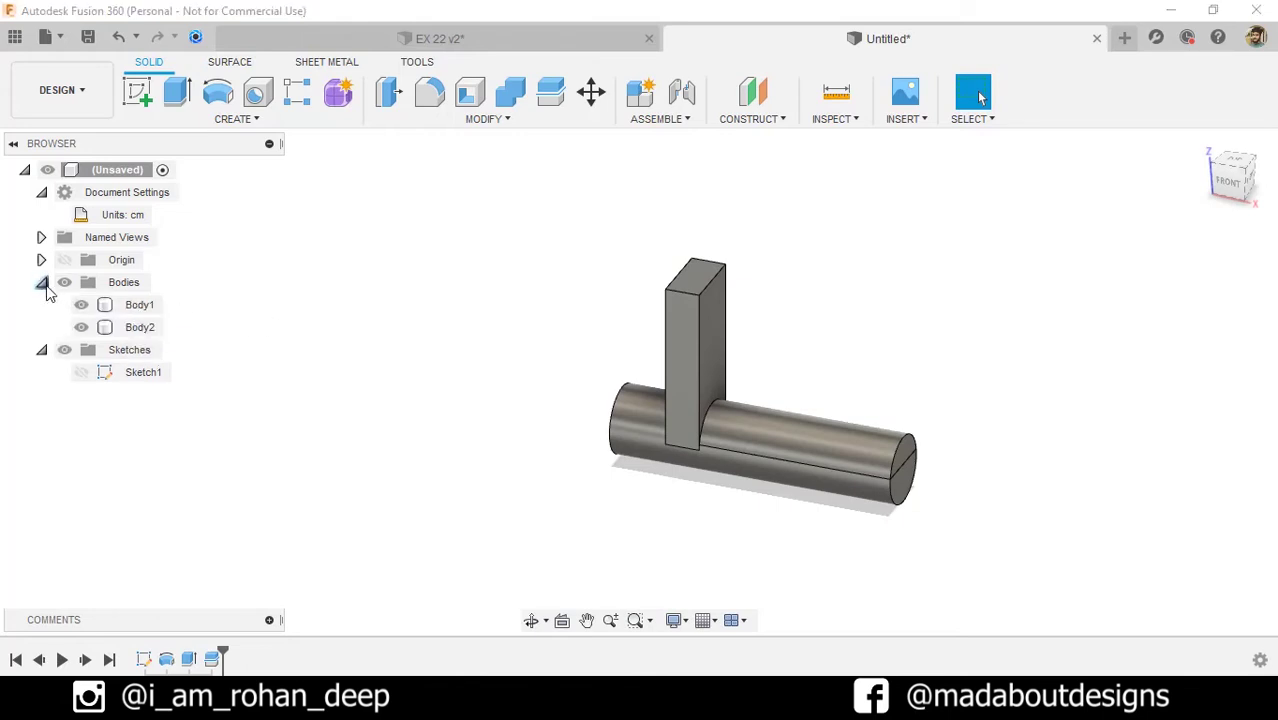
left_click(140, 308)
left_click(136, 327)
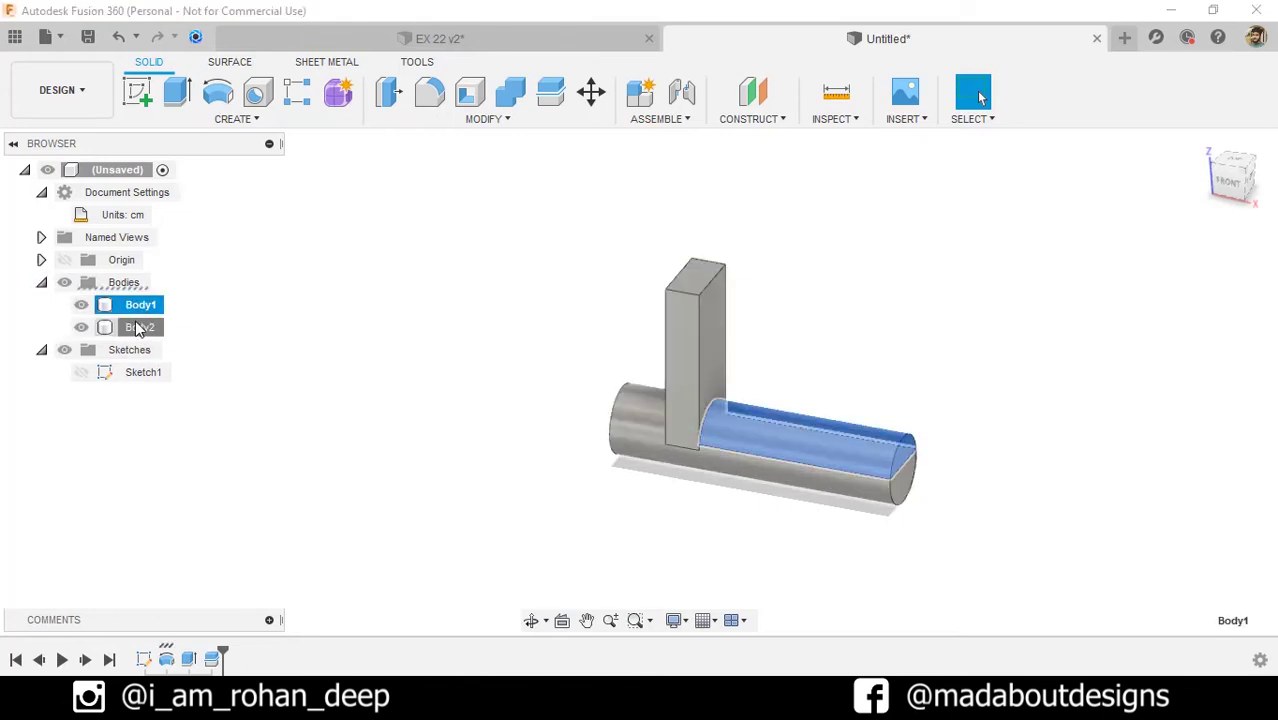
left_click(137, 307)
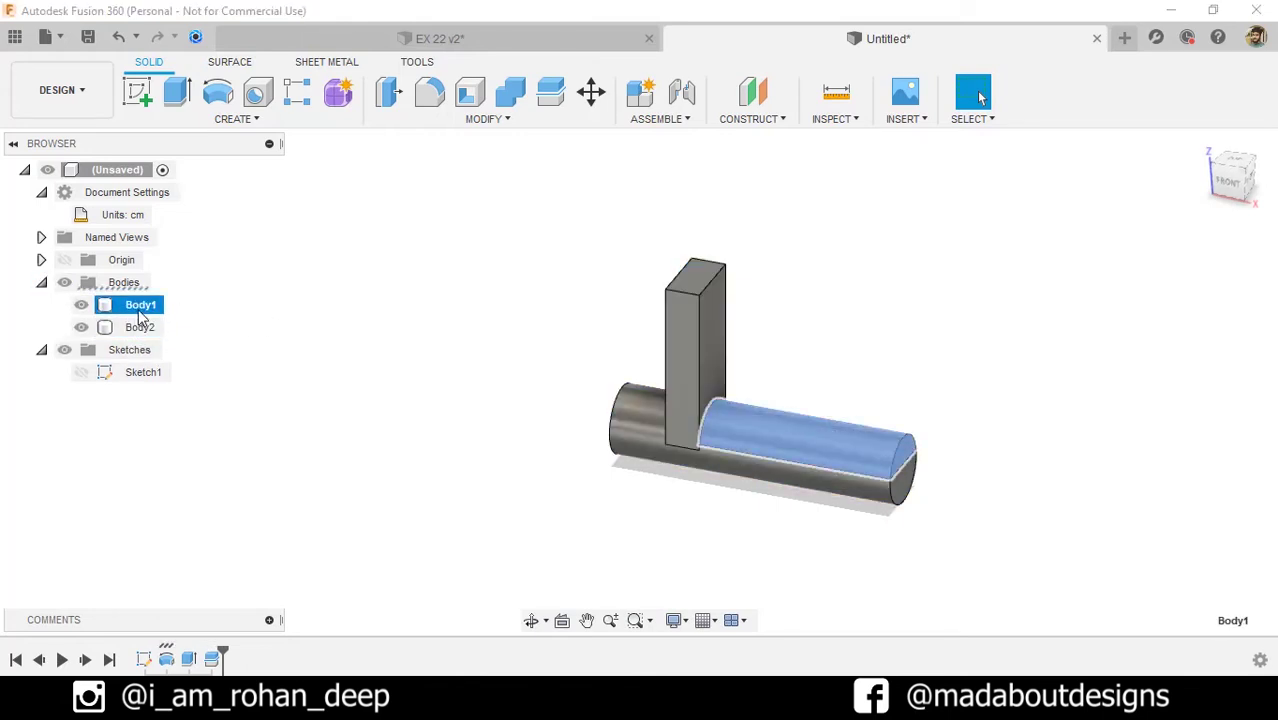
right_click(141, 317)
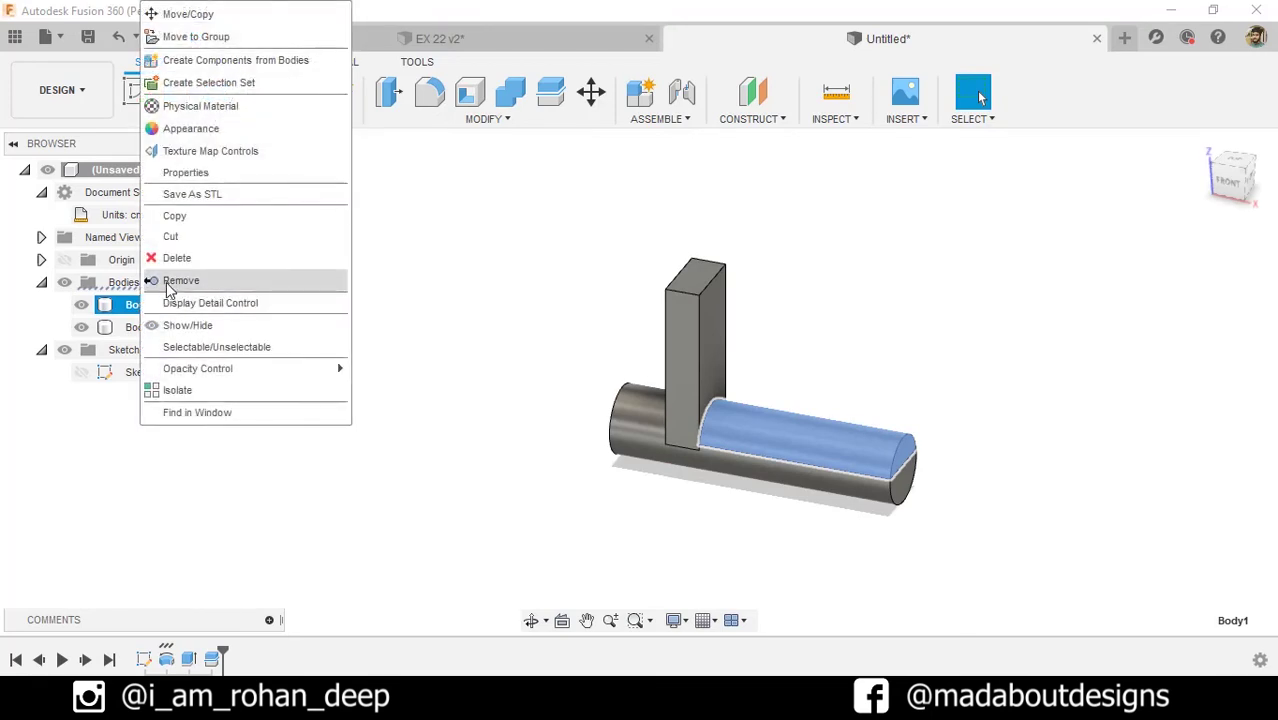
left_click(183, 284)
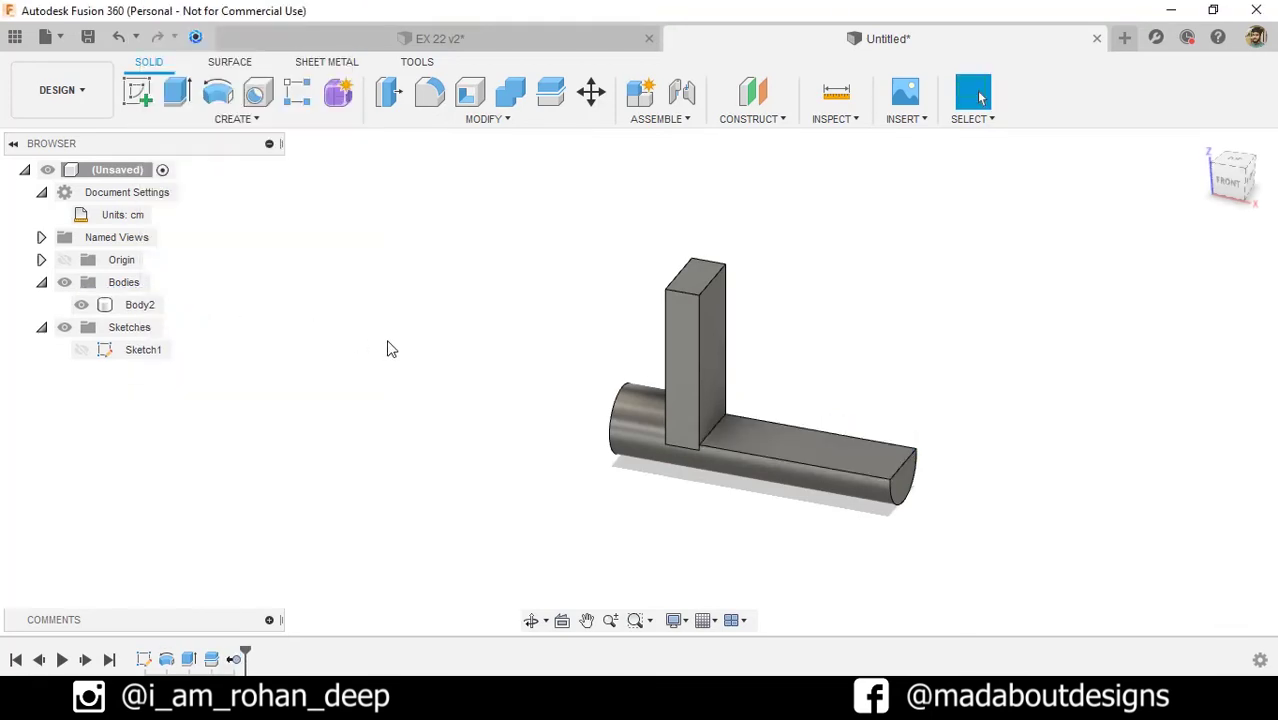
left_click(43, 284)
Start a sketch on the upright's broad face above the flattened base and project the base's 3 cm radius arc into it.
middle_click_drag(598, 421, 511, 397, "shift")
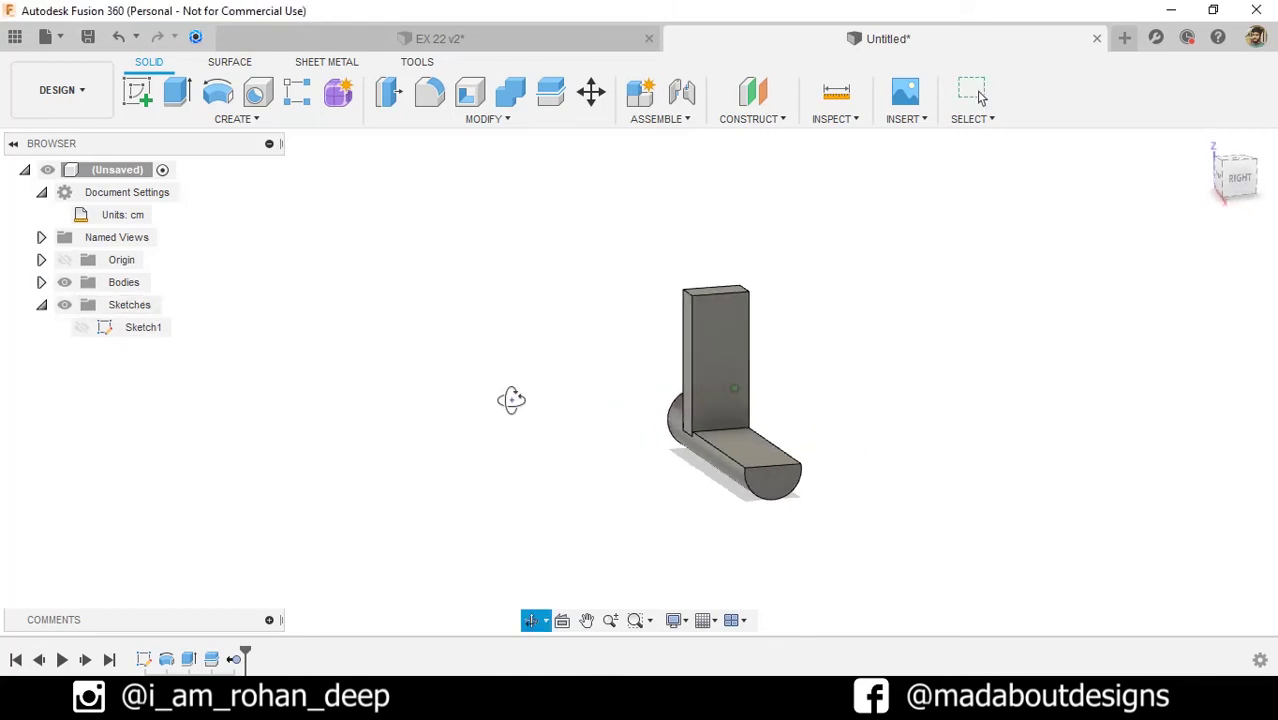
left_click(706, 343)
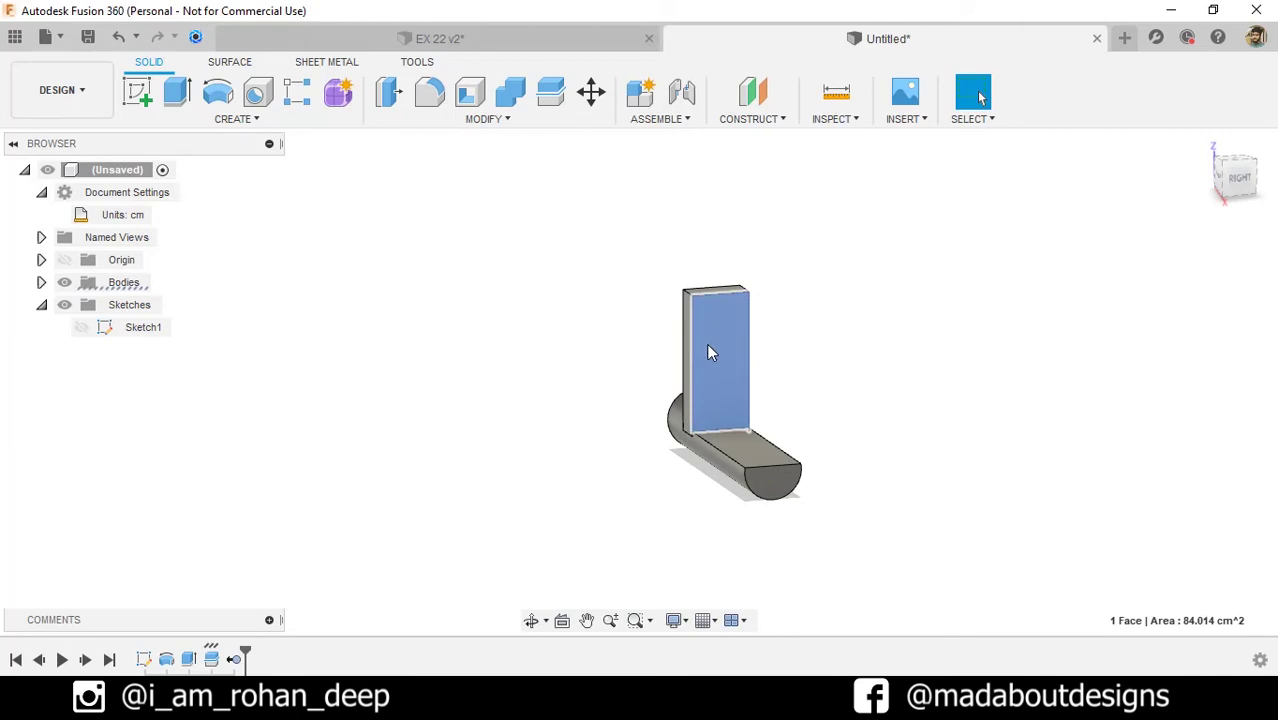
left_click(139, 96)
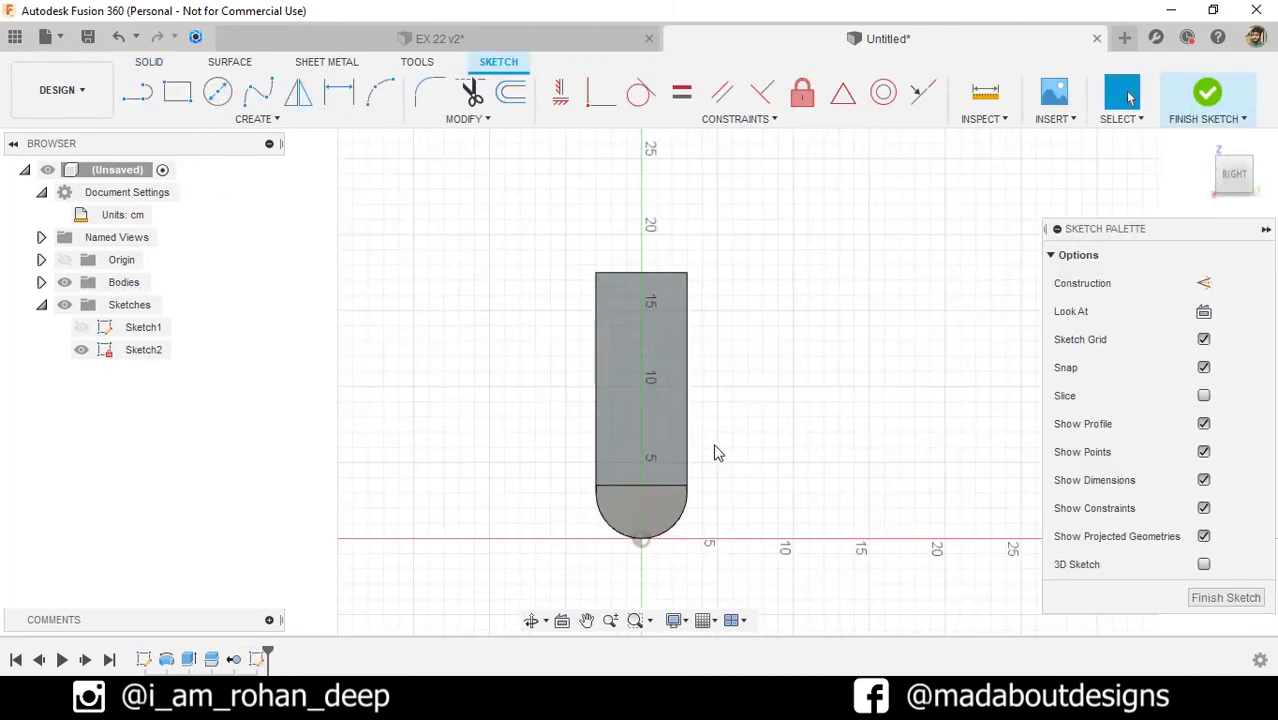
left_click(254, 120)
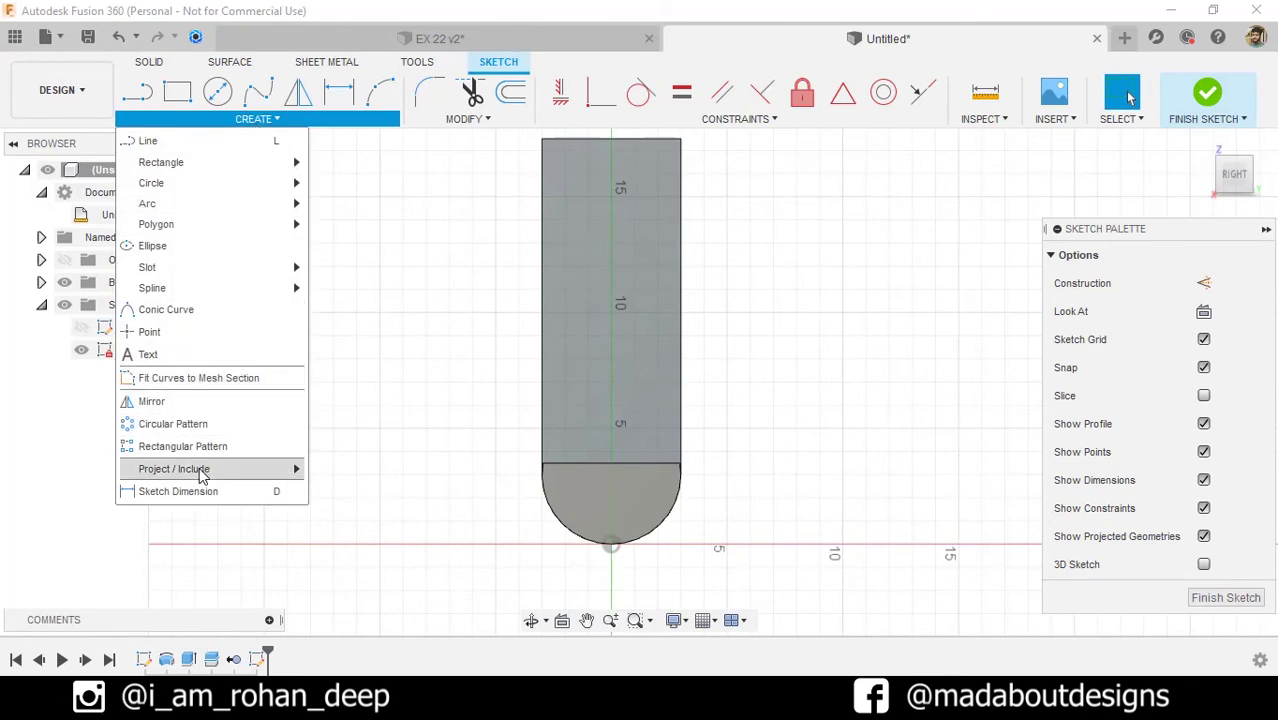
mouse_move(203, 474)
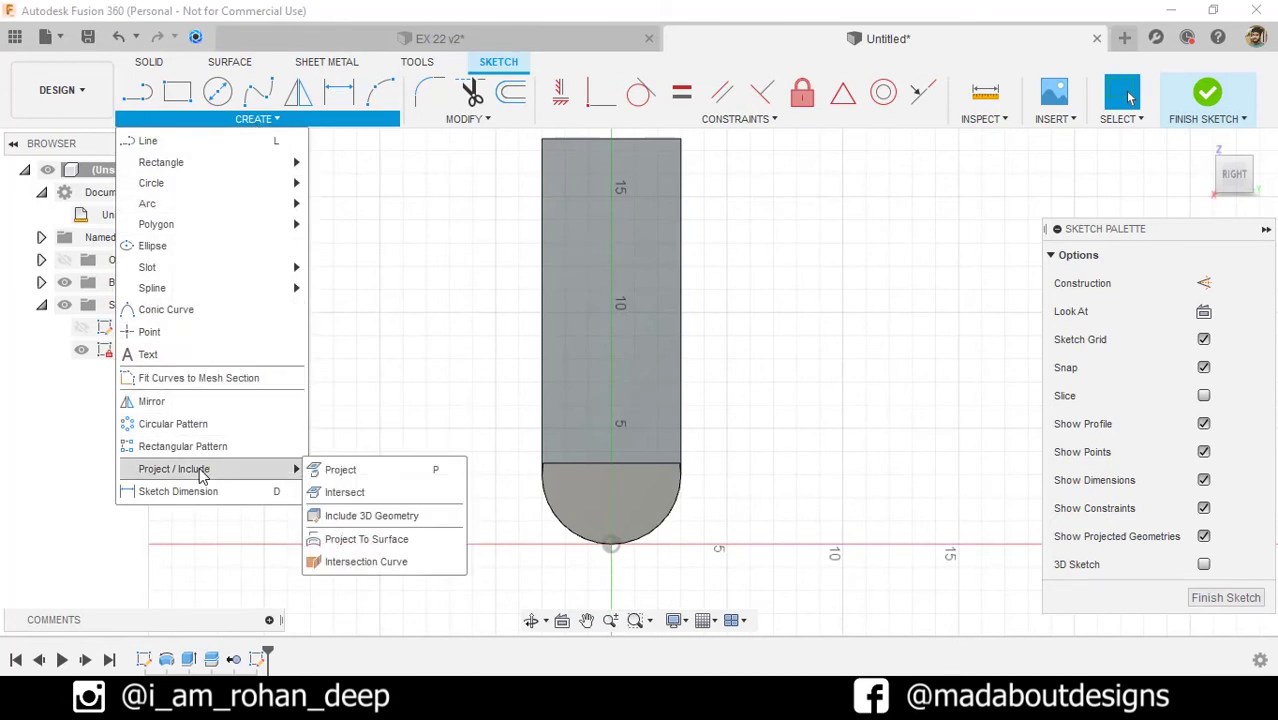
left_click(366, 475)
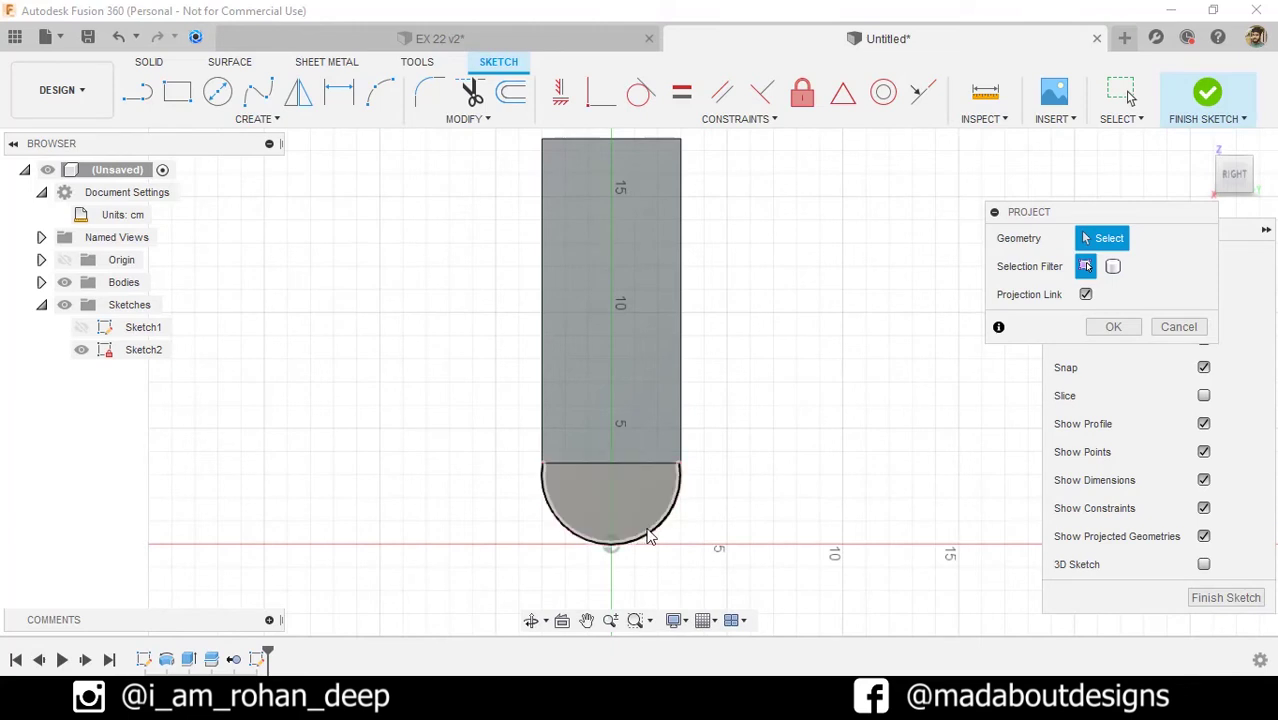
left_click(657, 538)
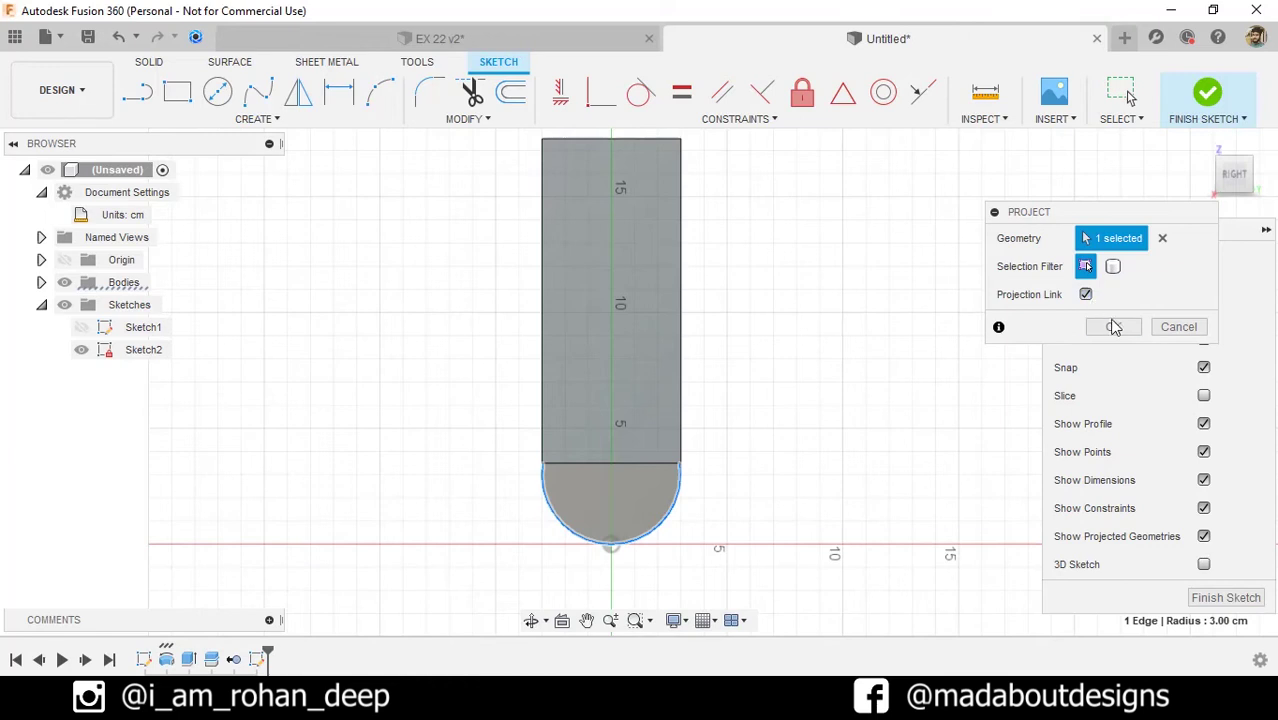
left_click(1114, 327)
Draw a center circle concentric with the projected arc, sized to pass through the sketch origin.
scroll(750, 525, "up", 2)
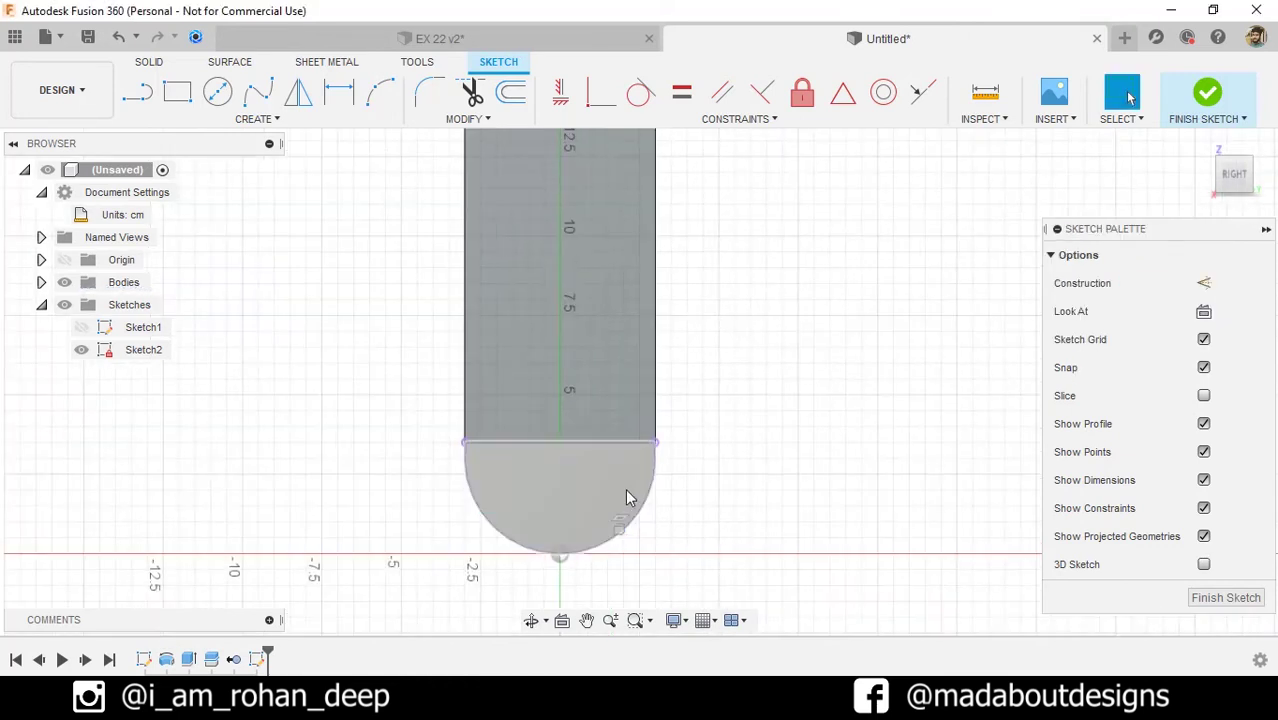
left_click(217, 92)
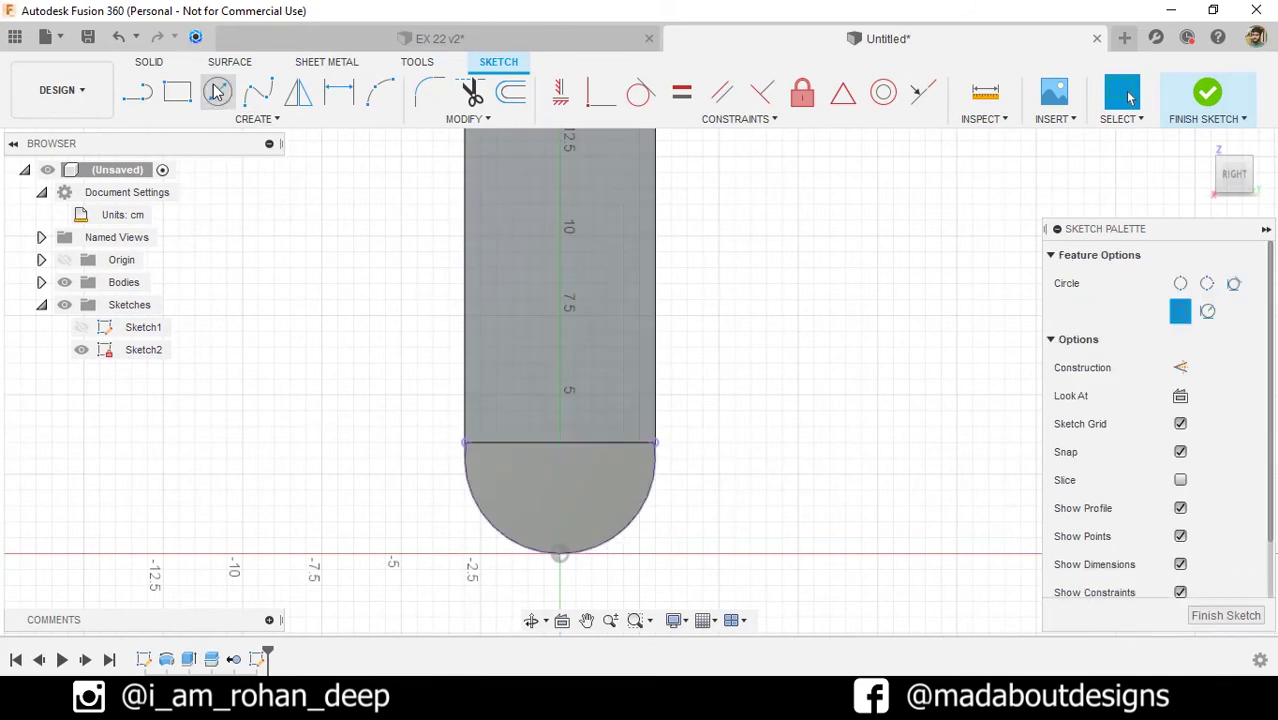
left_click(562, 462)
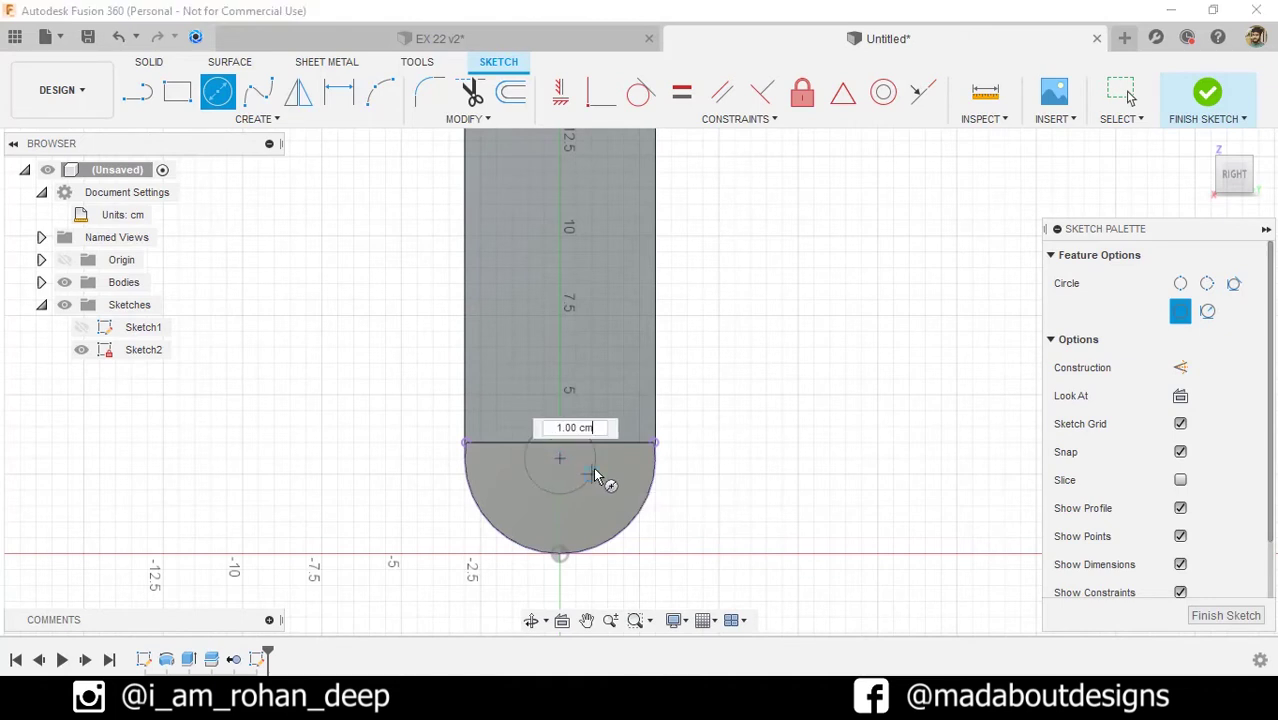
left_click(565, 560)
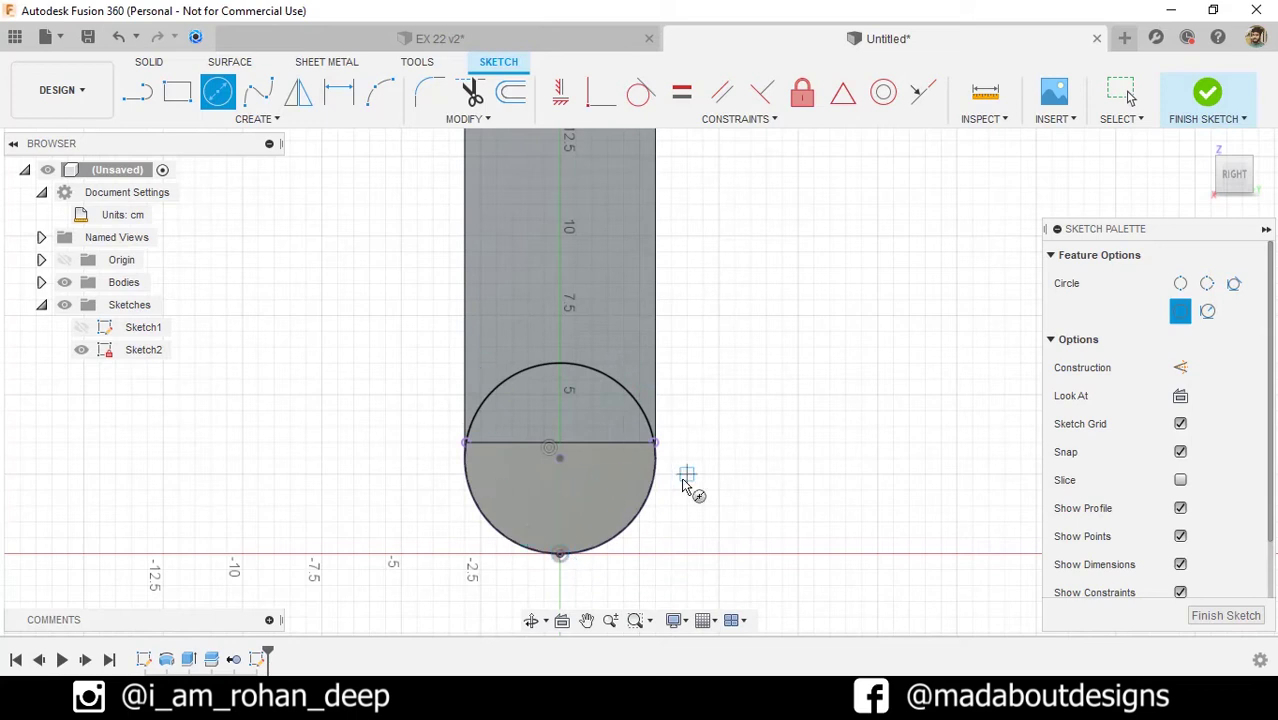
scroll(708, 462, "down", 2)
middle_click_drag(736, 431, 722, 451)
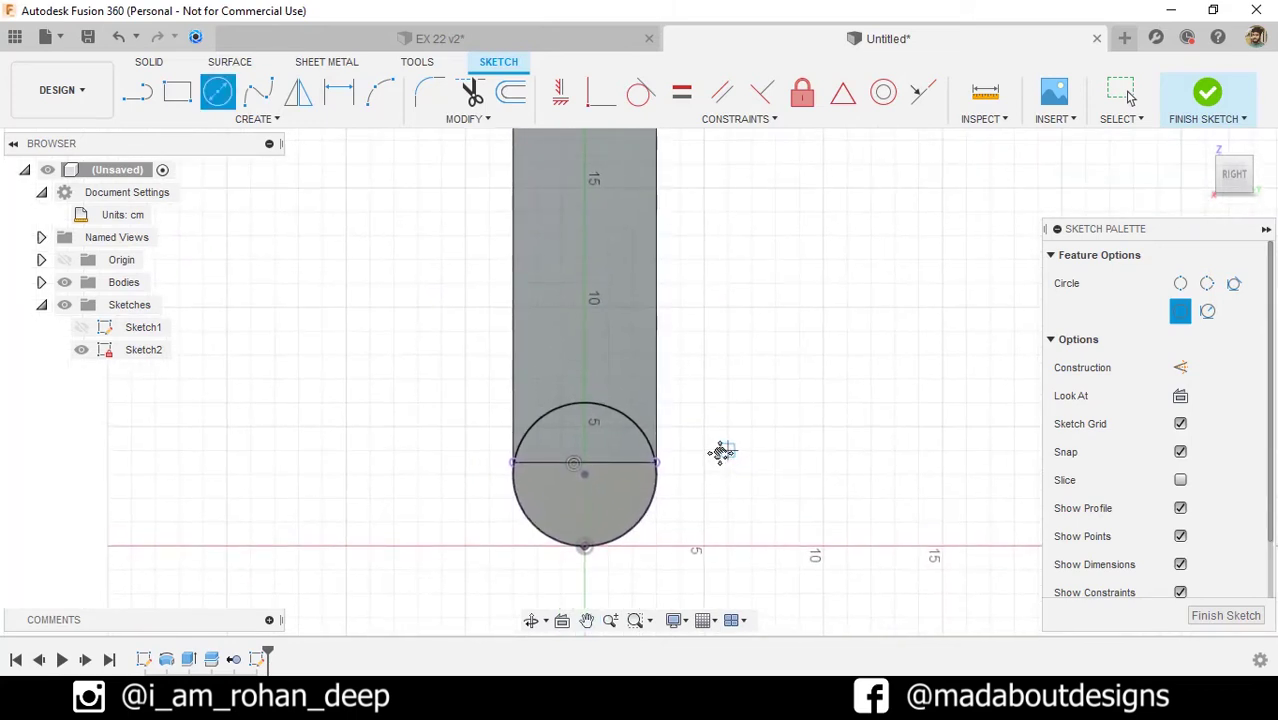
Draw a line about 14.6 cm long from the circle's left quadrant to the upright's top edge at 83°.
left_click(138, 92)
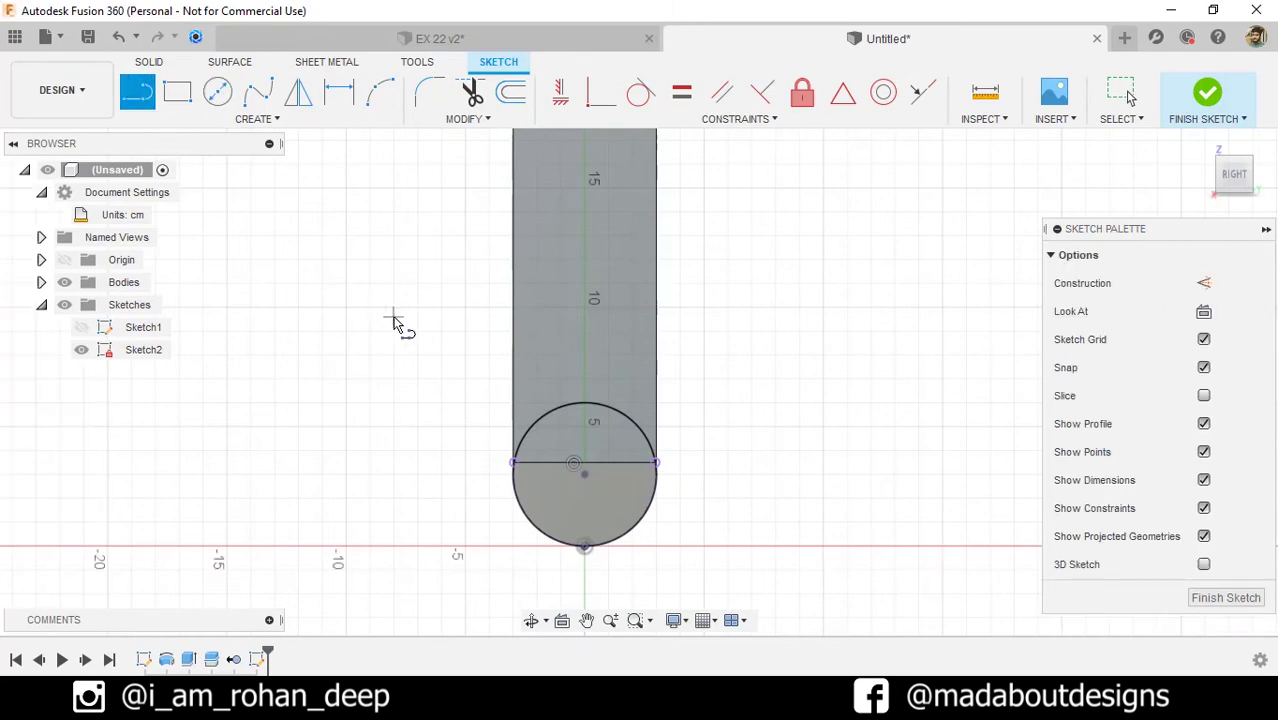
scroll(395, 322, "up", 3)
scroll(587, 512, "up", 5)
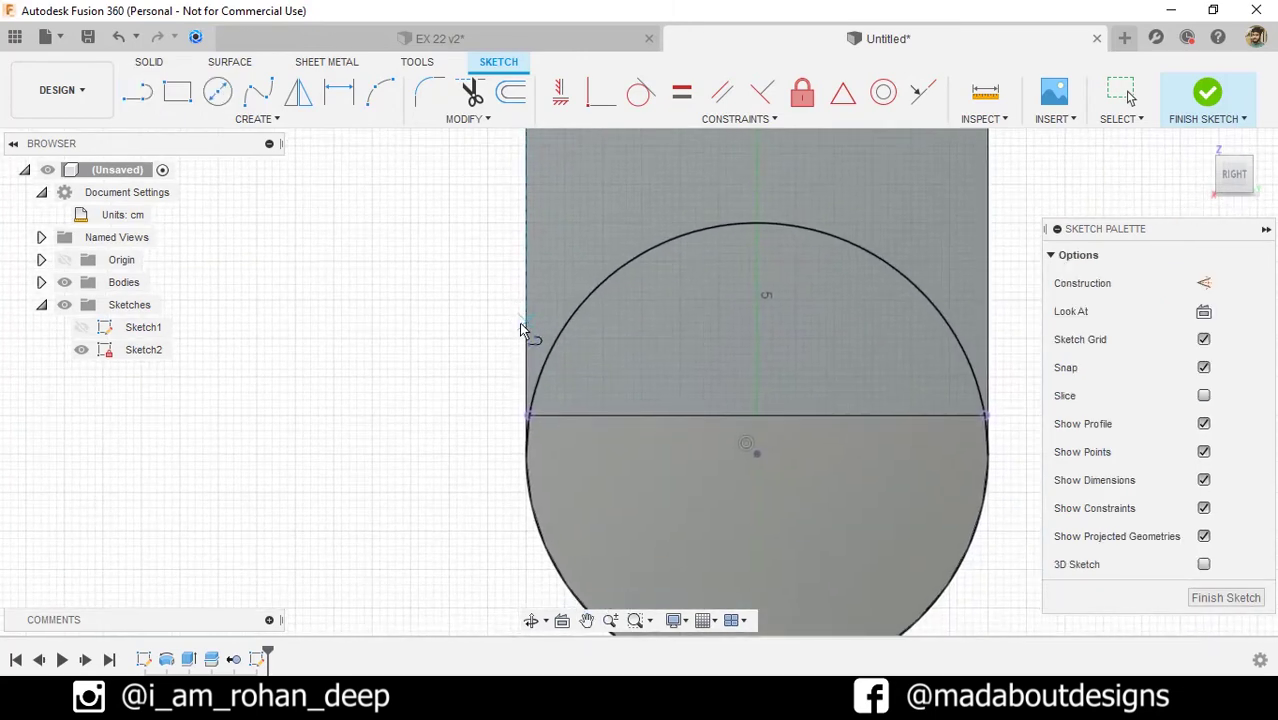
left_click(512, 503)
scroll(438, 410, "down", 1)
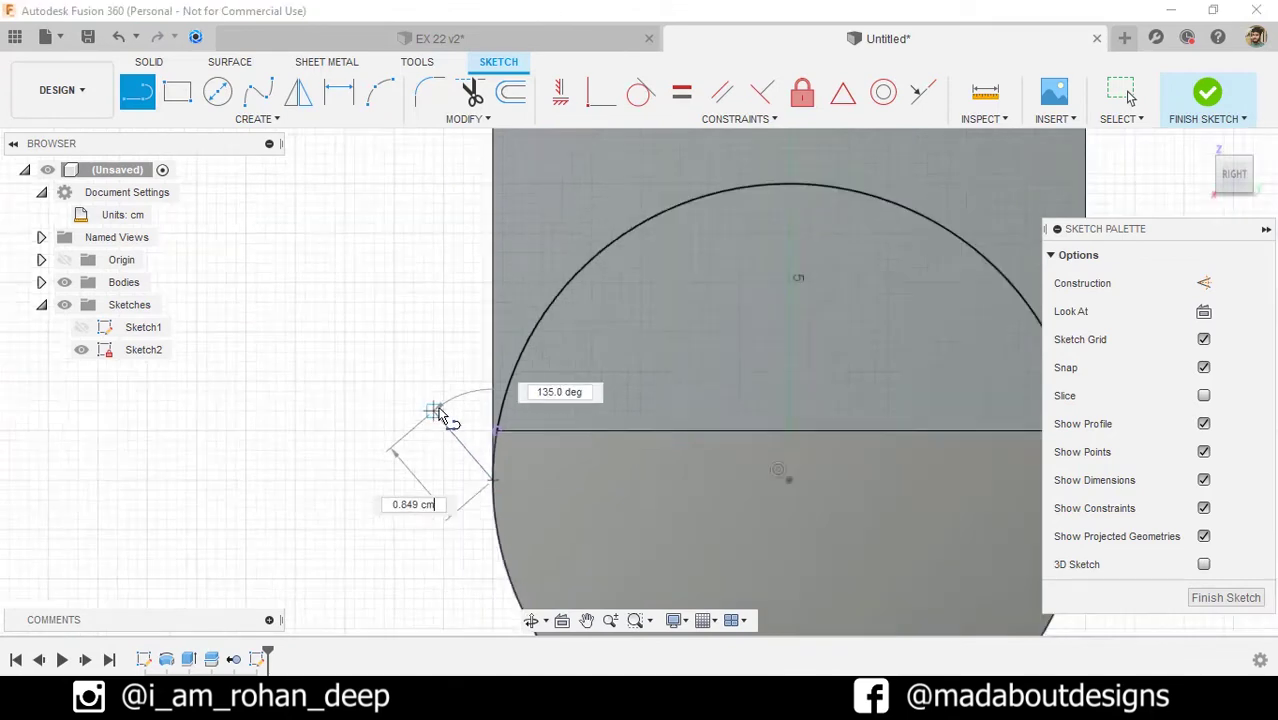
scroll(440, 412, "down", 5)
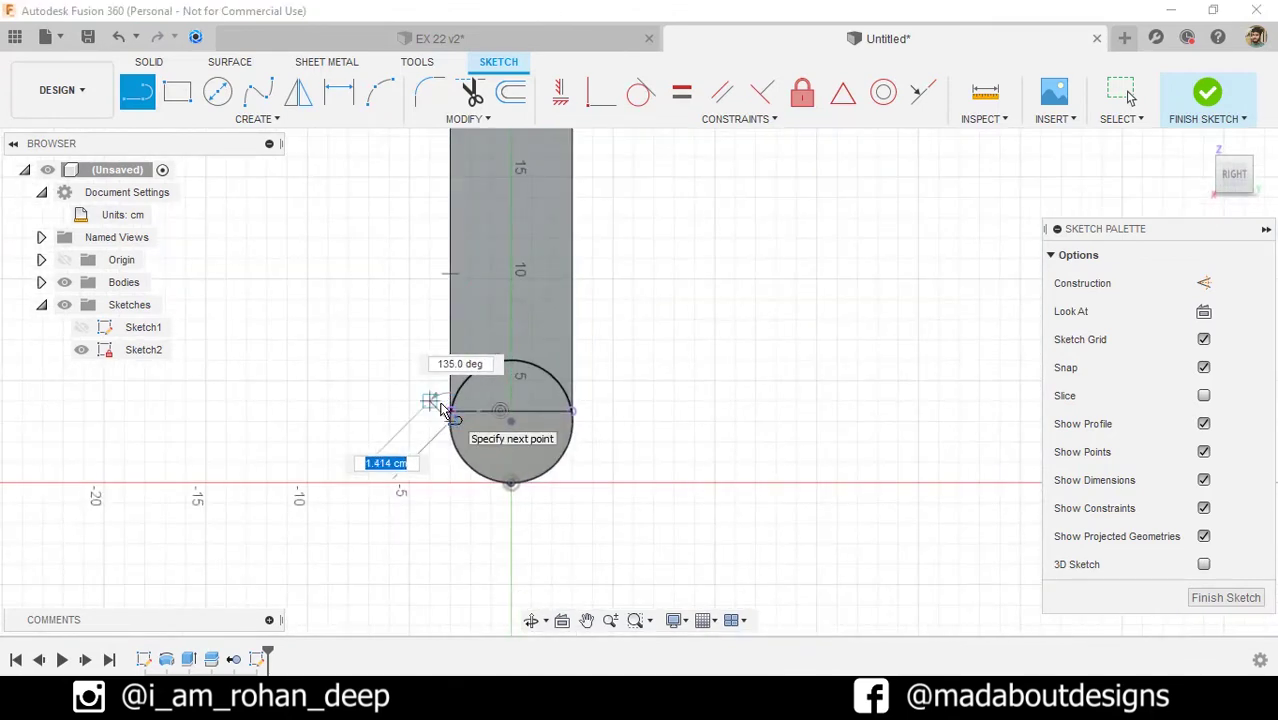
middle_click_drag(491, 297, 478, 403)
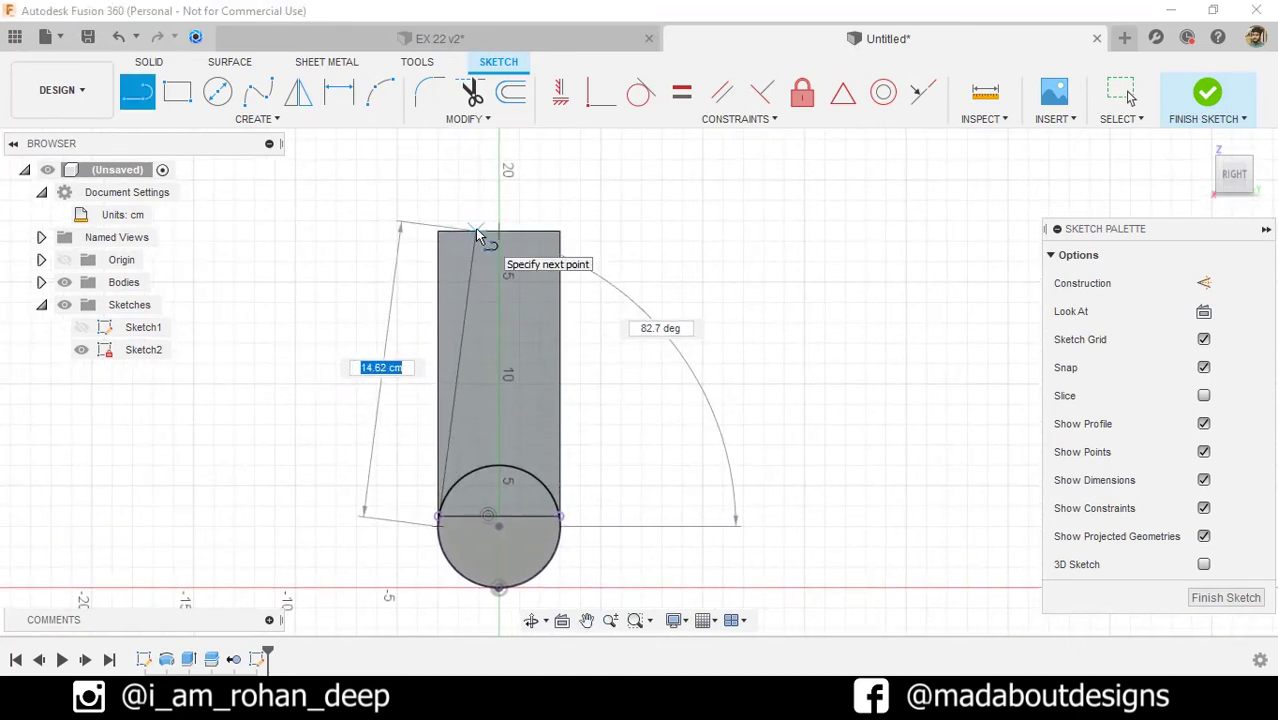
key("Tab")
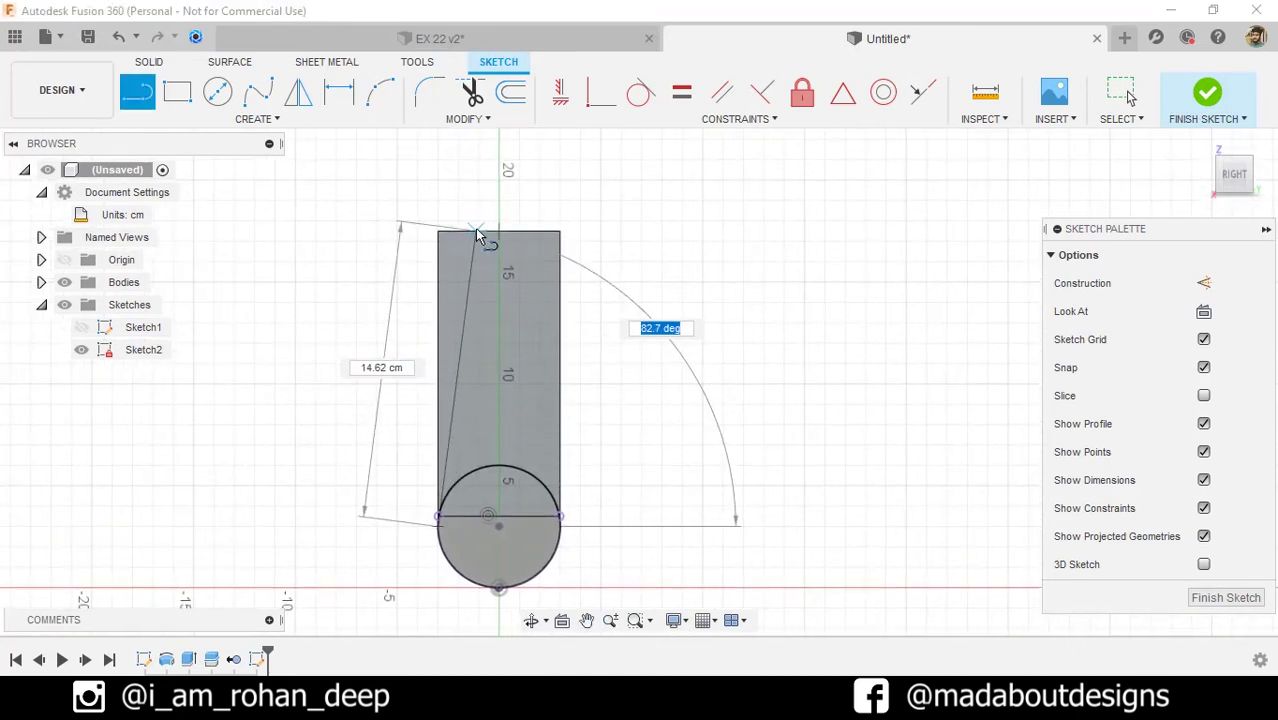
type("83")
key("Return")
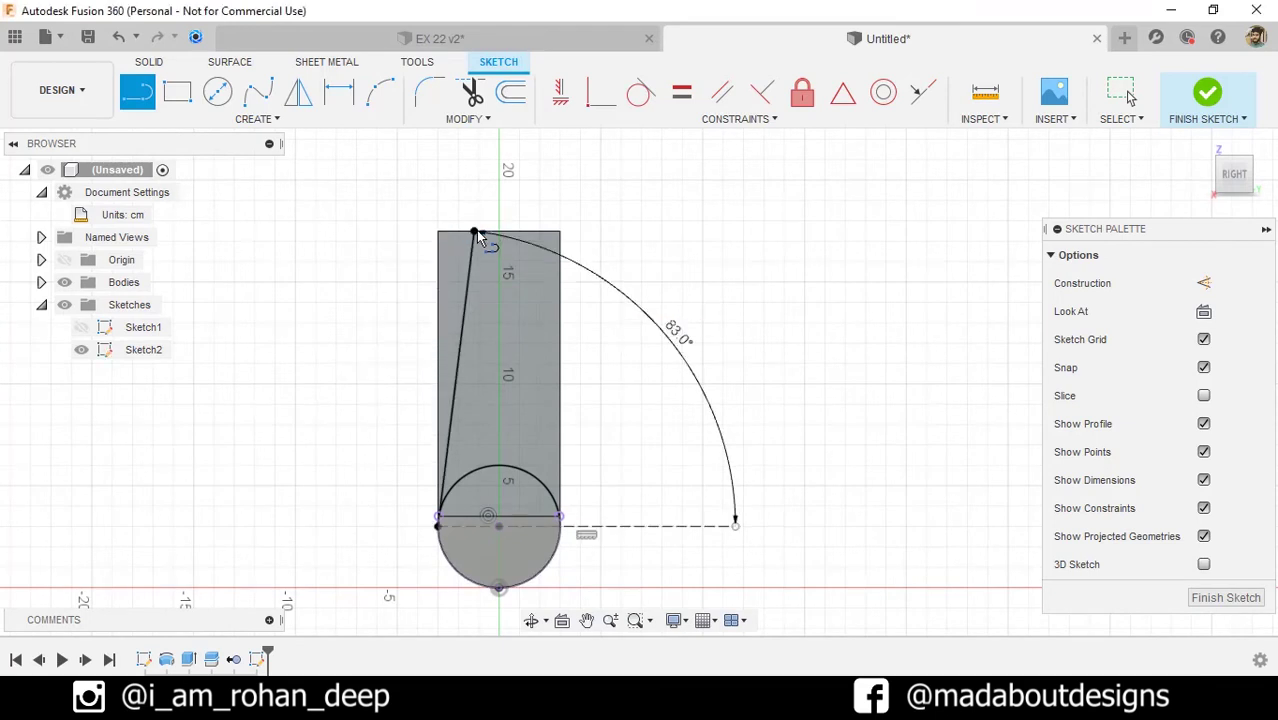
Draw a line about 14 cm long from the projected arc's right end to the upright's top edge at 97°, and finish the sketch.
left_click(562, 518)
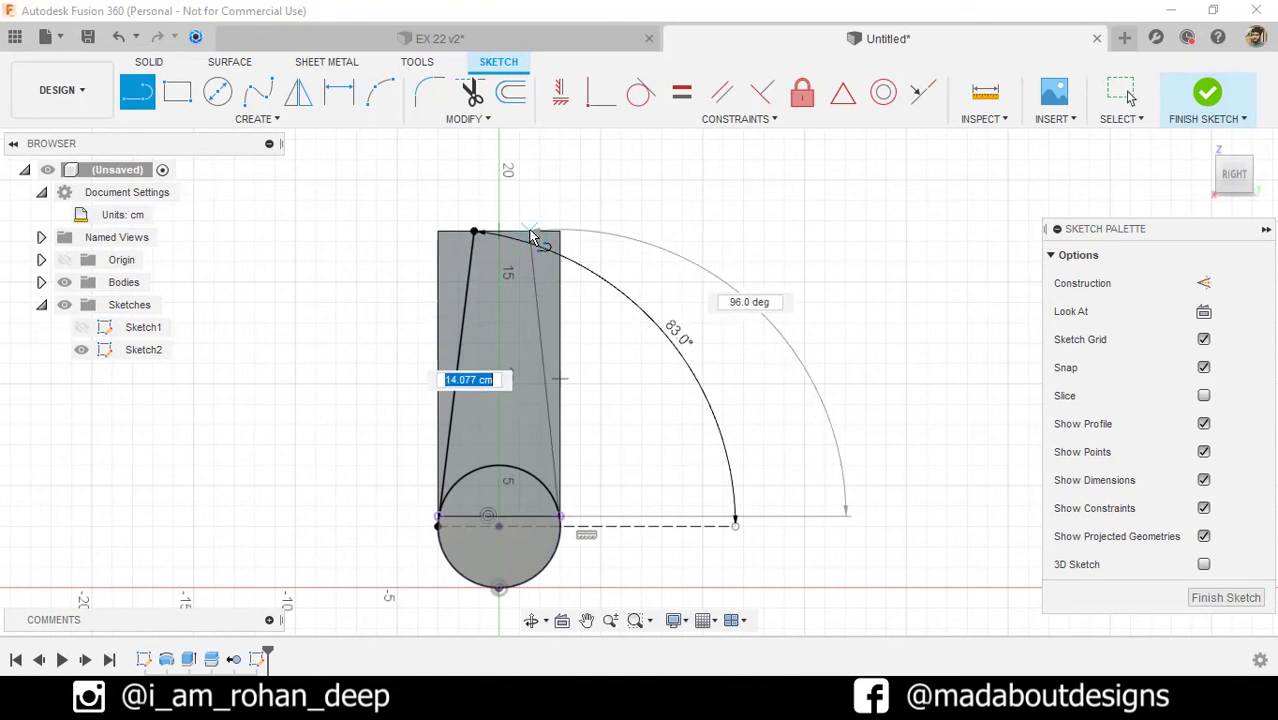
key("Tab")
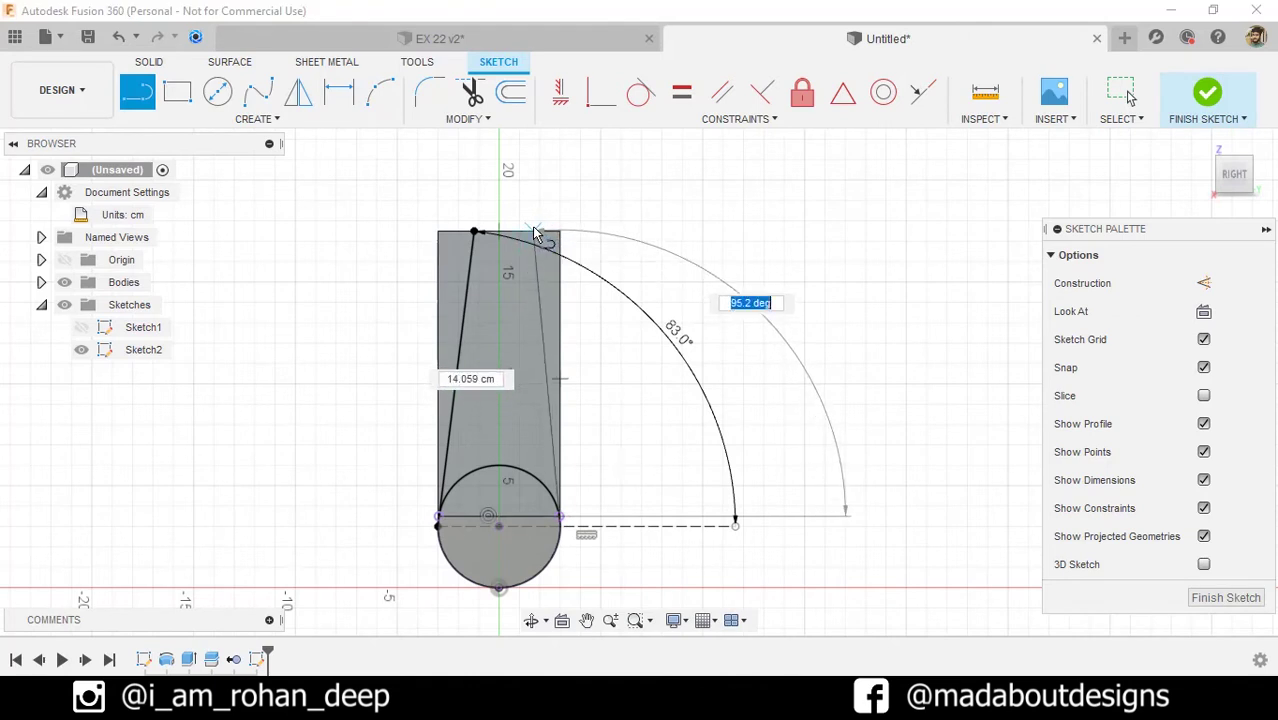
type("97")
key("Tab")
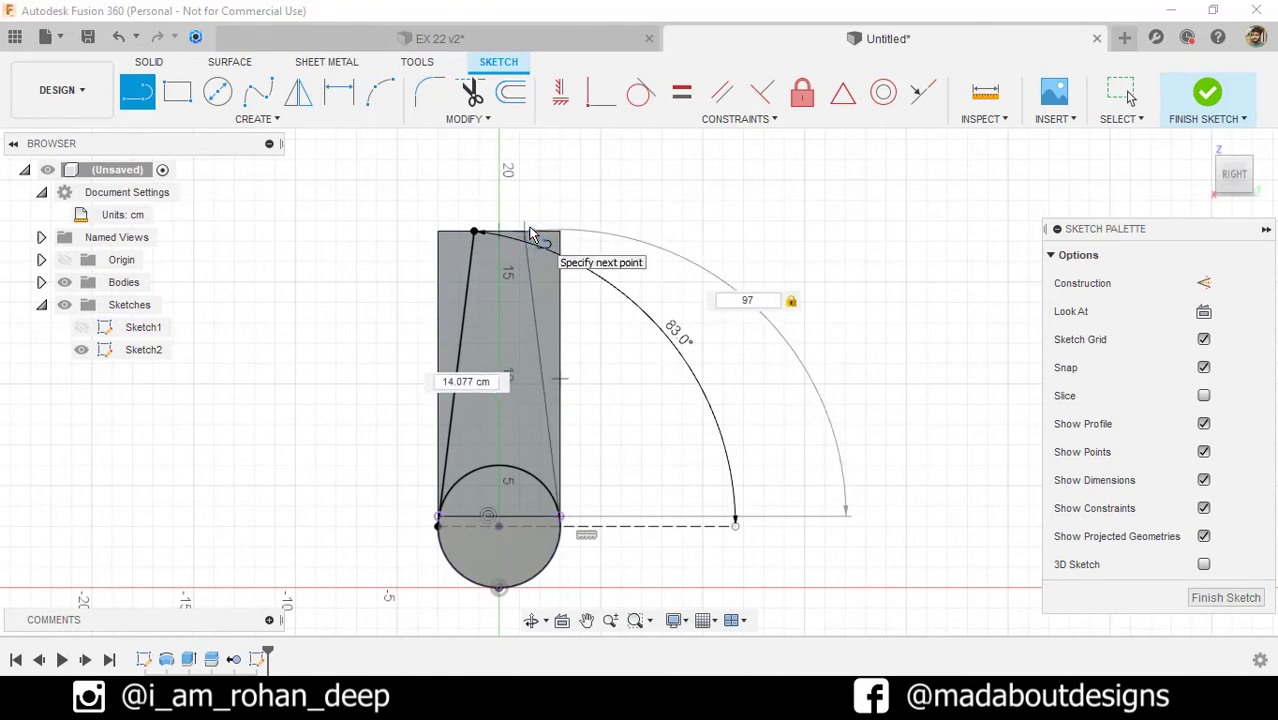
left_click(530, 230)
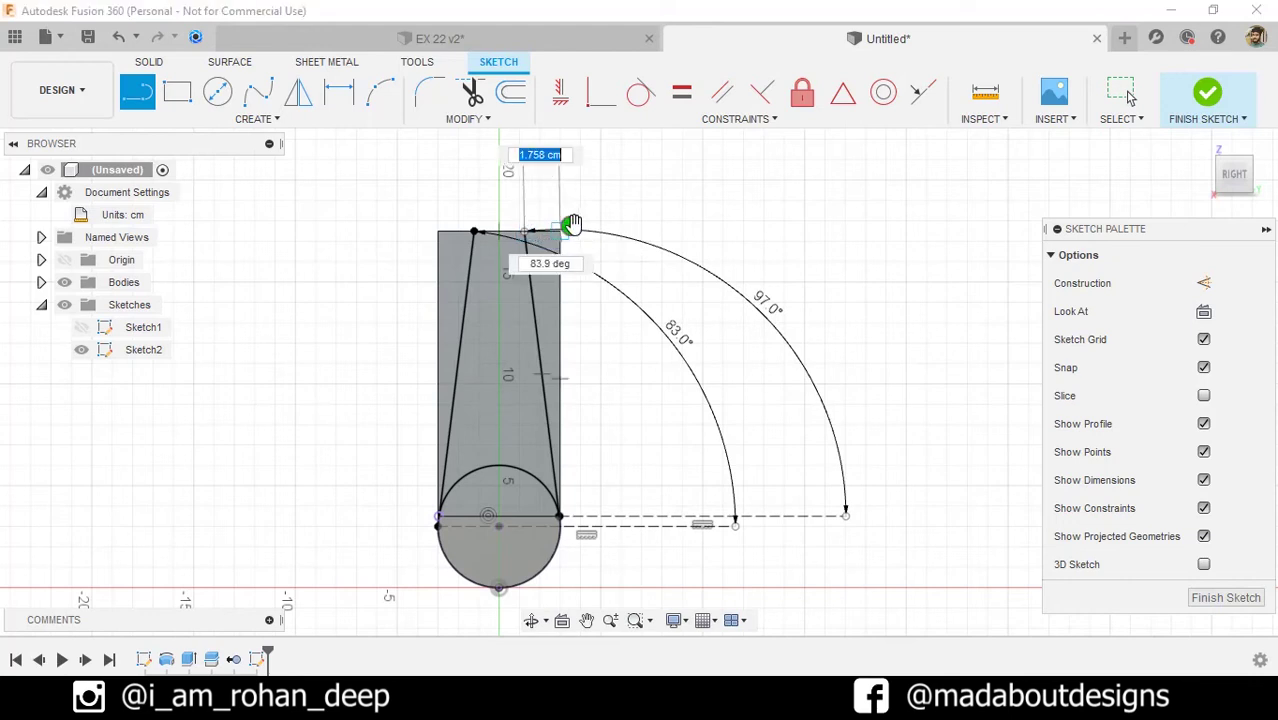
left_click(570, 225)
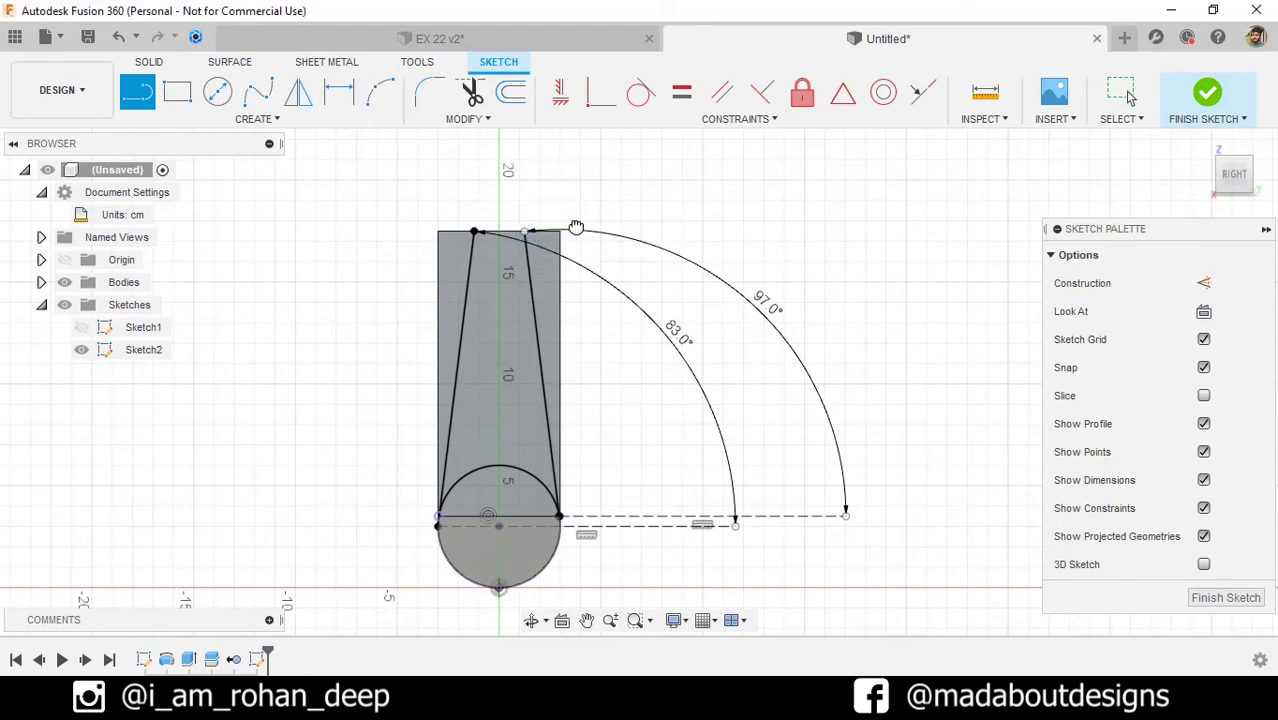
left_click(1207, 95)
middle_click_drag(700, 304, 606, 343, "shift")
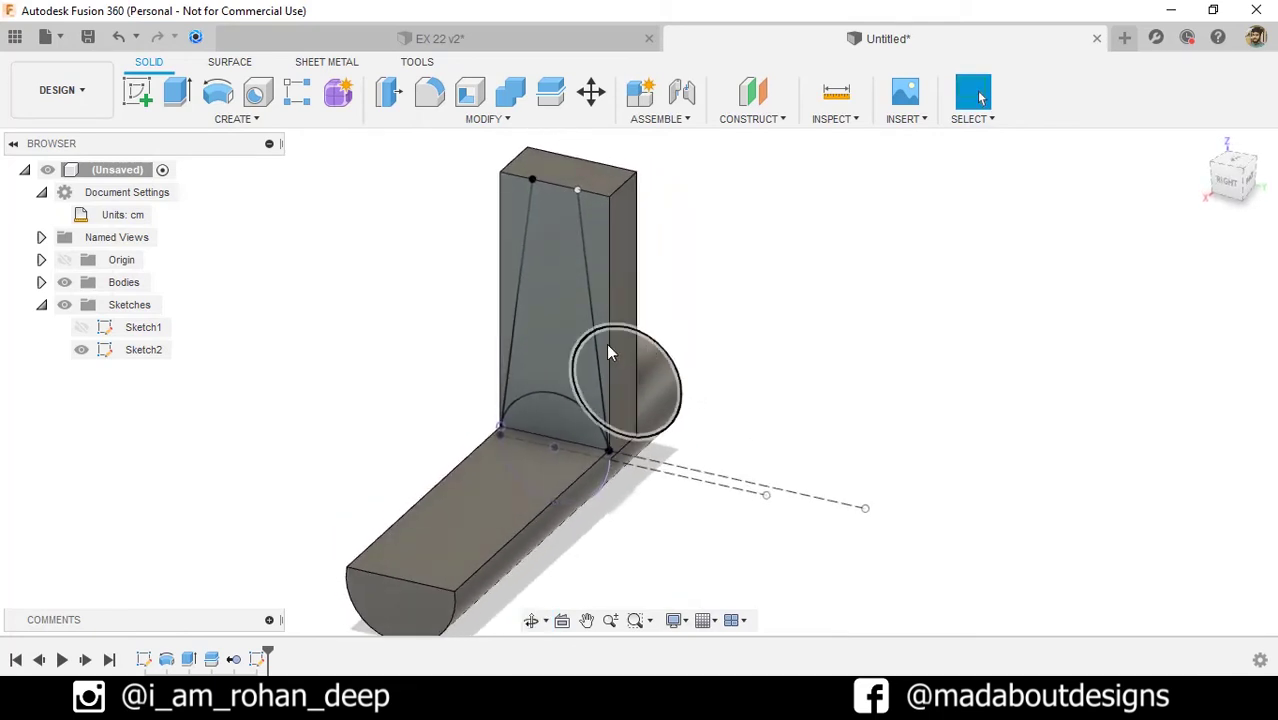
left_click(177, 92)
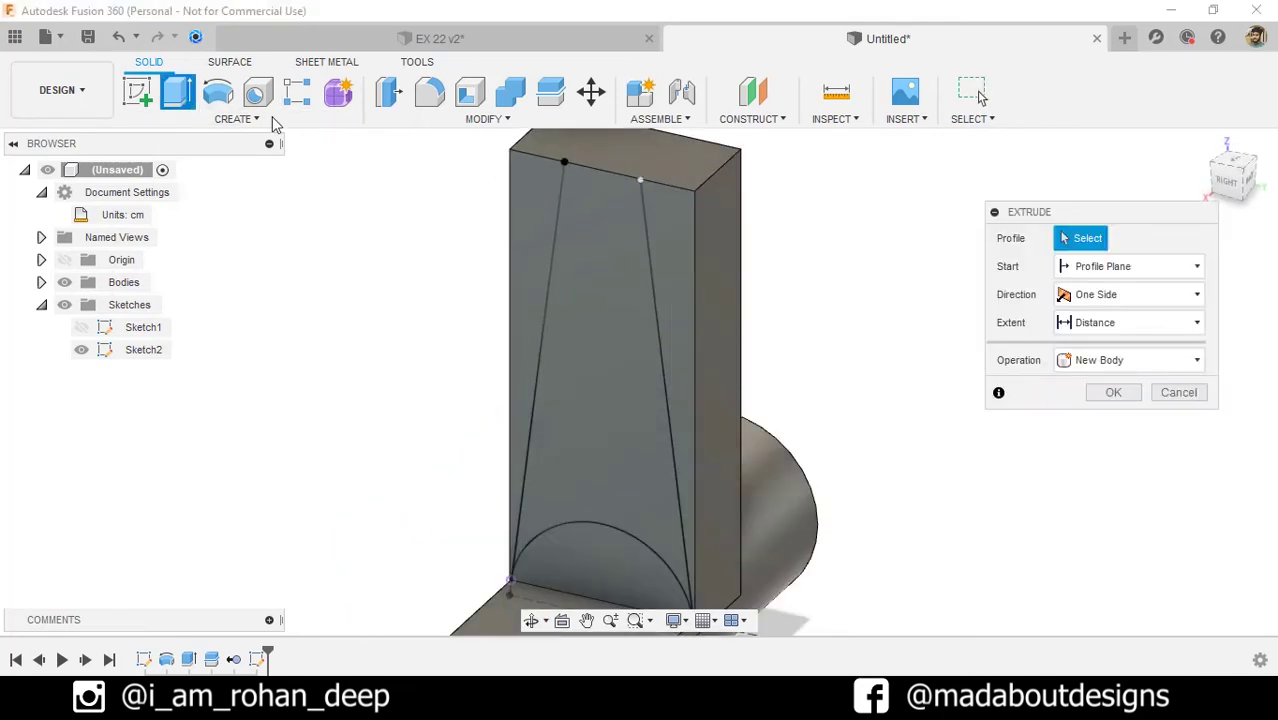
left_click(519, 181)
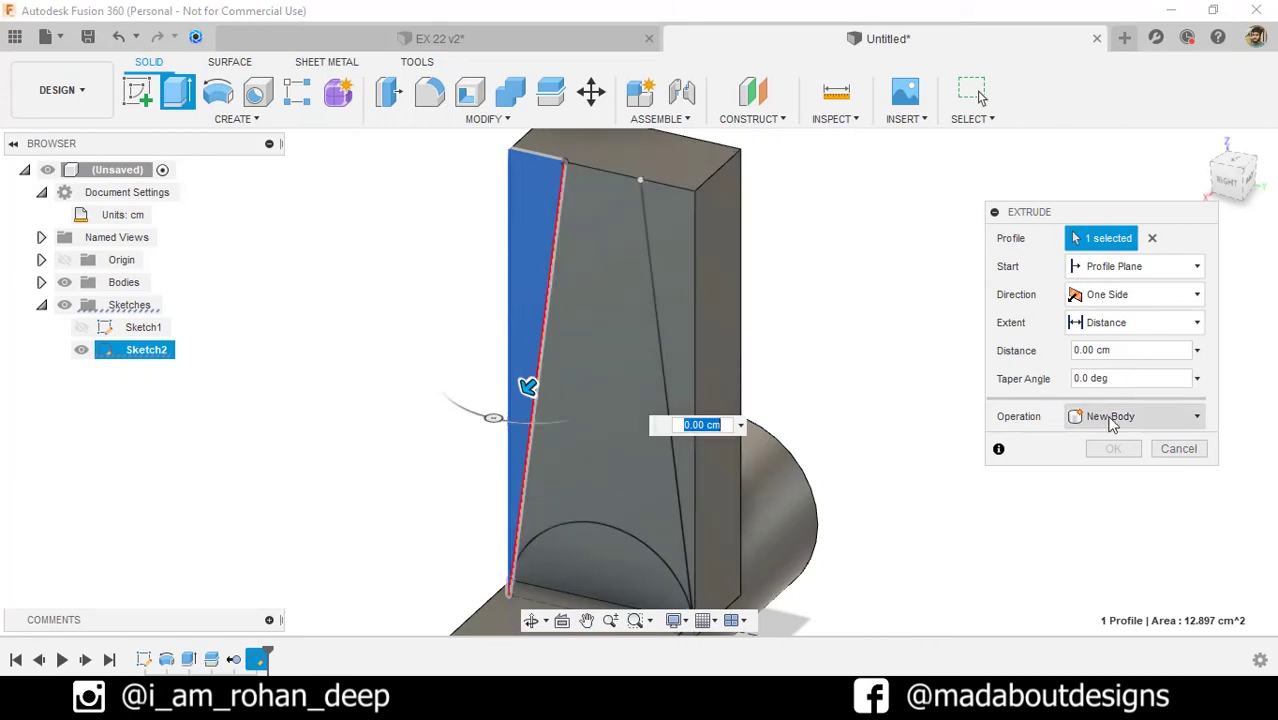
left_click(1179, 450)
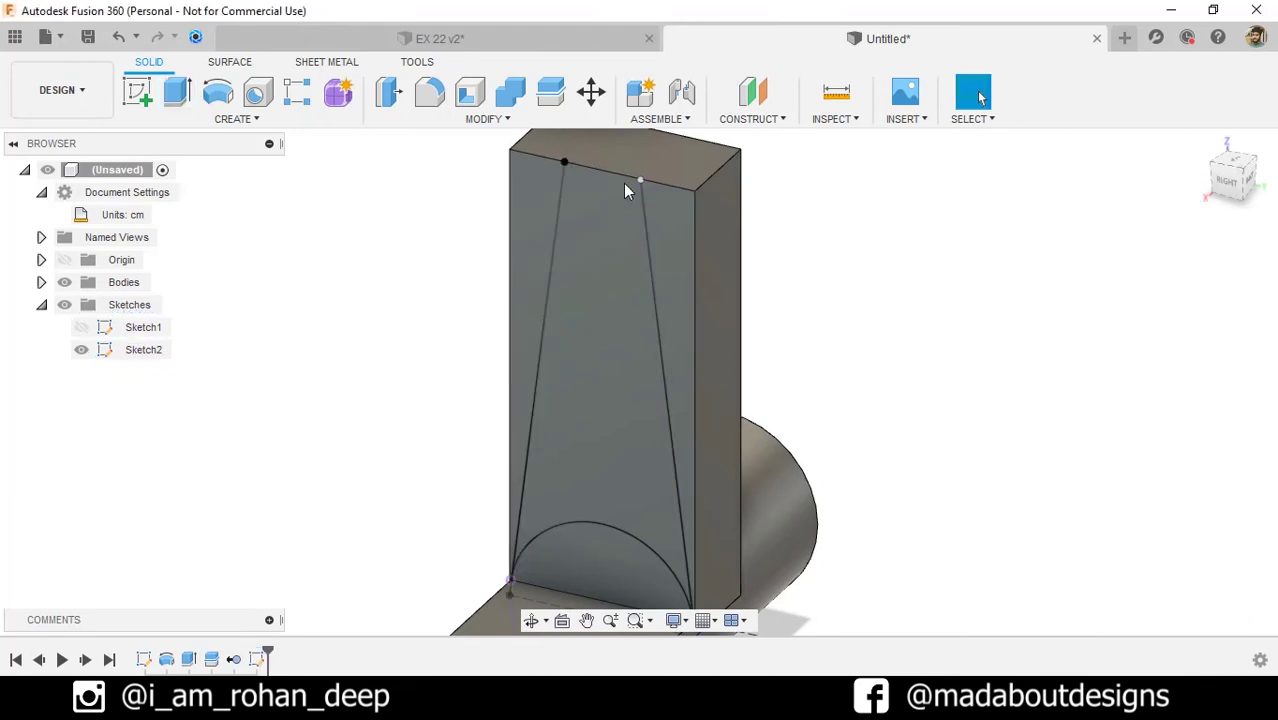
Pull the upper end of the 97° line past the upright's top edge to close off the side profile.
left_click_drag(640, 179, 638, 168)
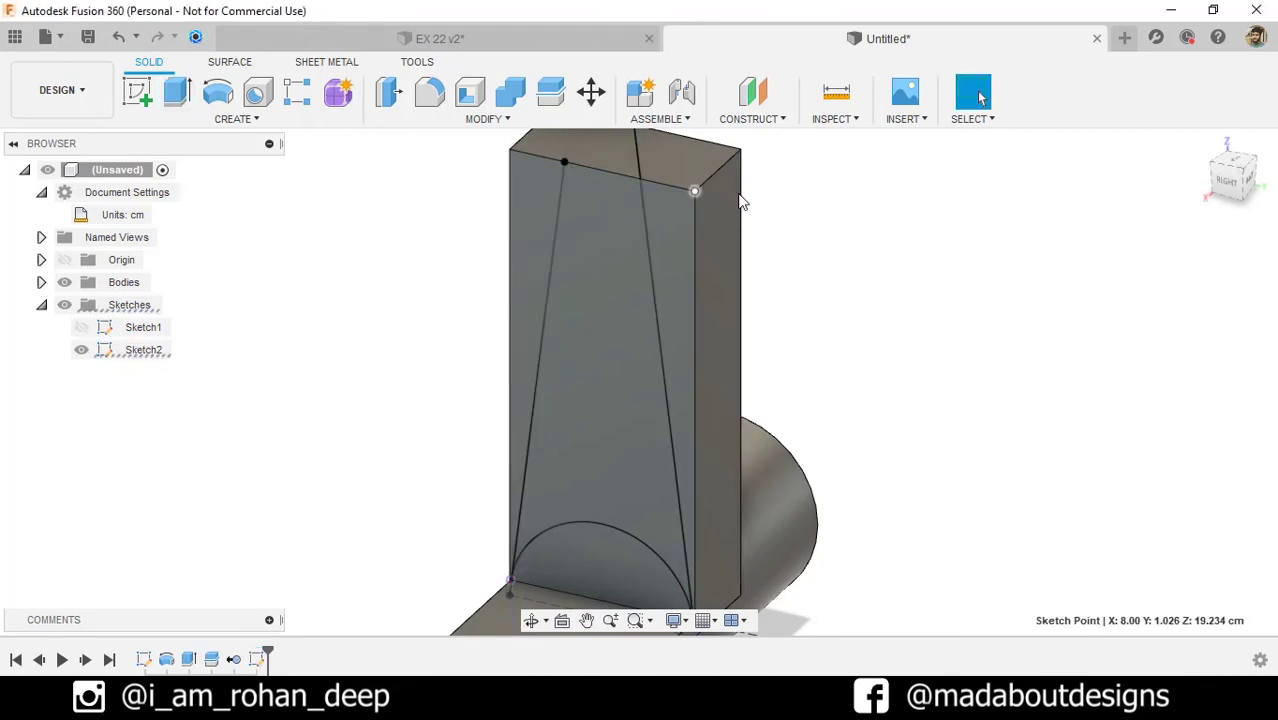
scroll(740, 196, "down", 2)
middle_click_drag(893, 168, 887, 220)
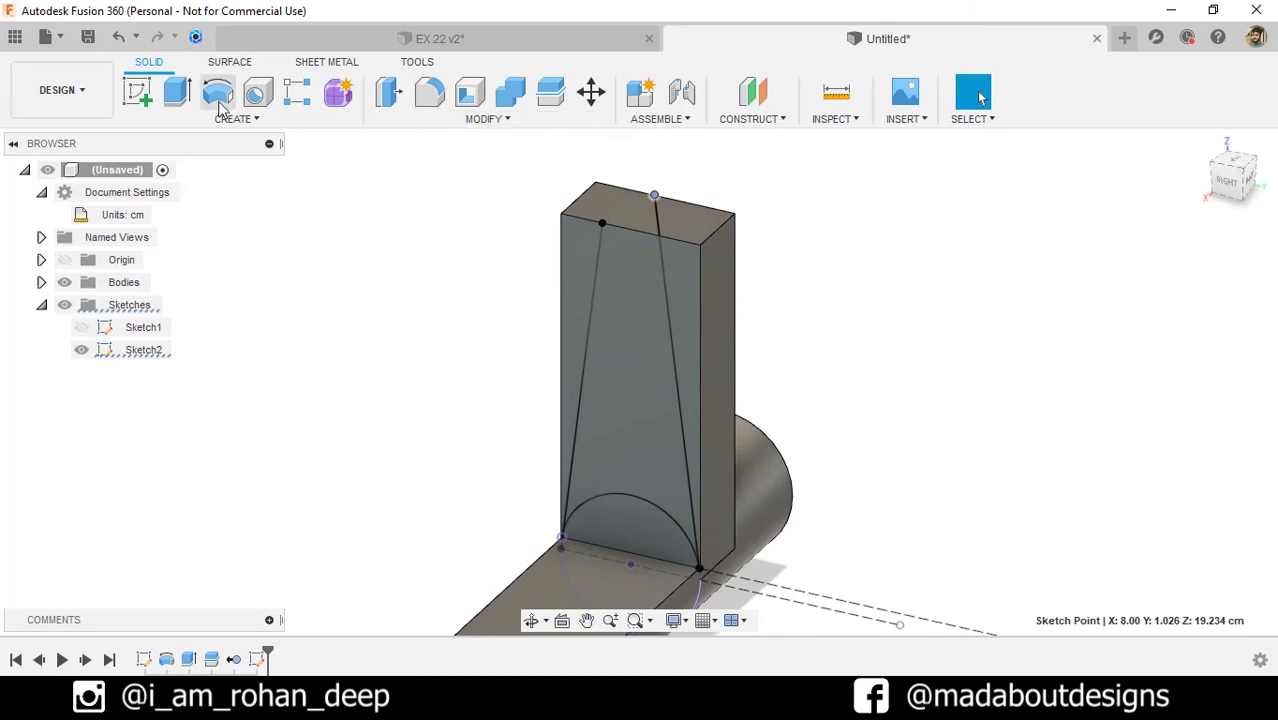
Extrude the two side profiles of the upright plate -9 cm as a cut through its thickness.
left_click(177, 92)
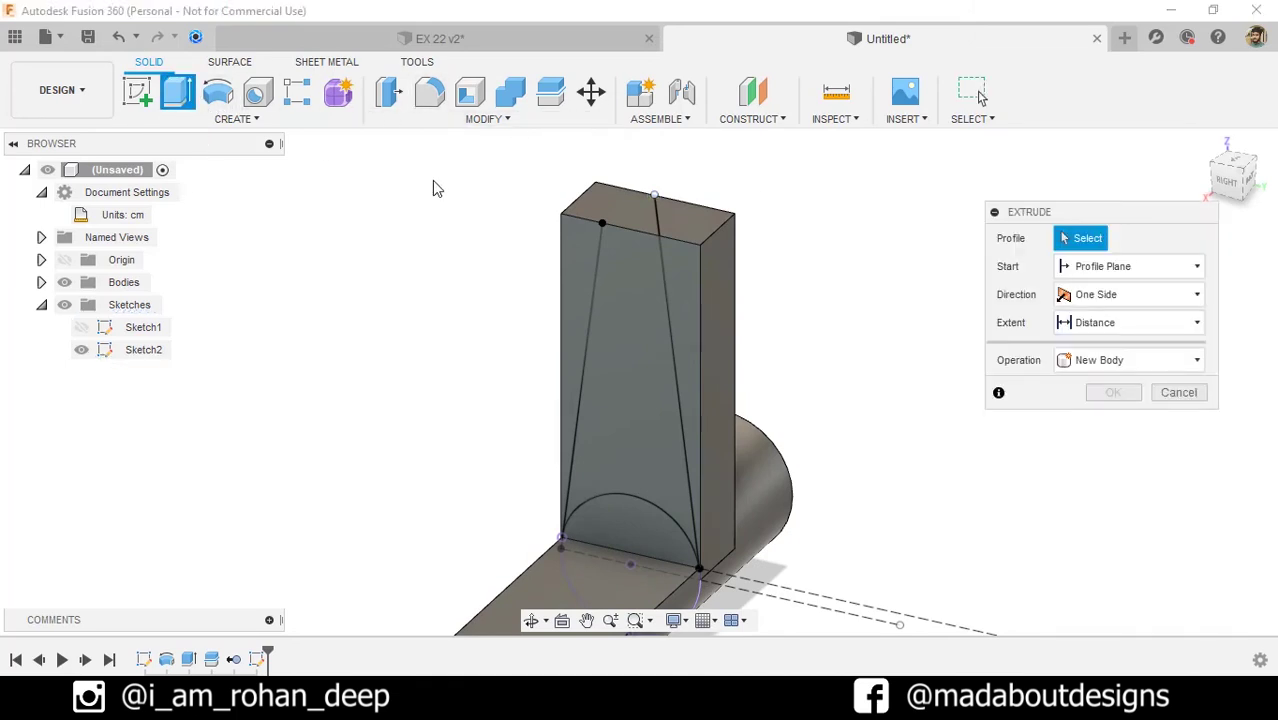
left_click(594, 248)
left_click(684, 275)
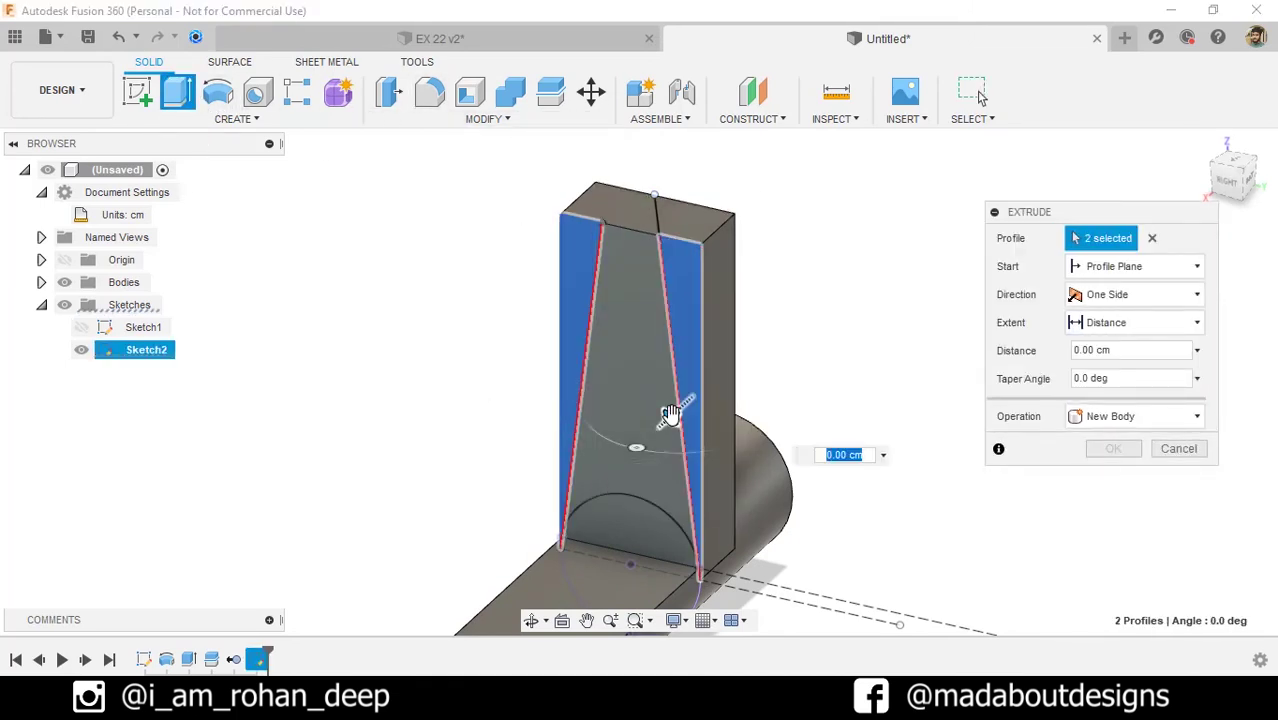
left_click_drag(668, 414, 796, 347)
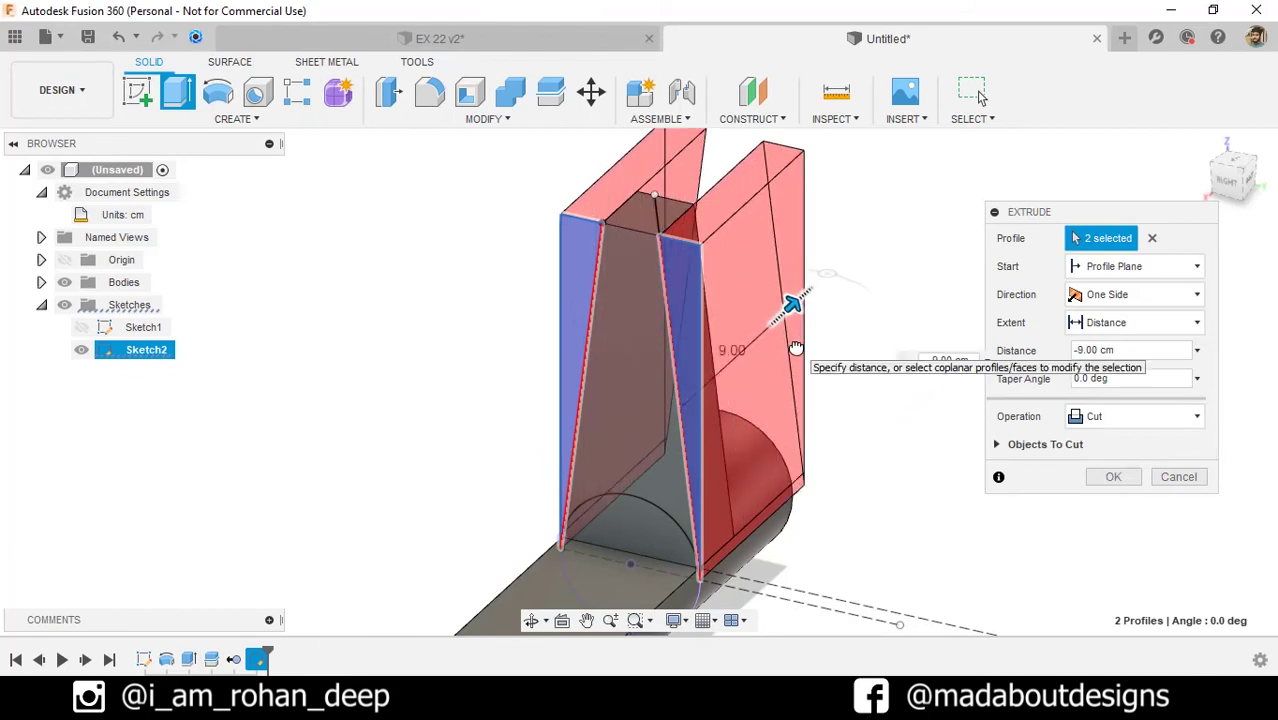
scroll(739, 322, "down", 3)
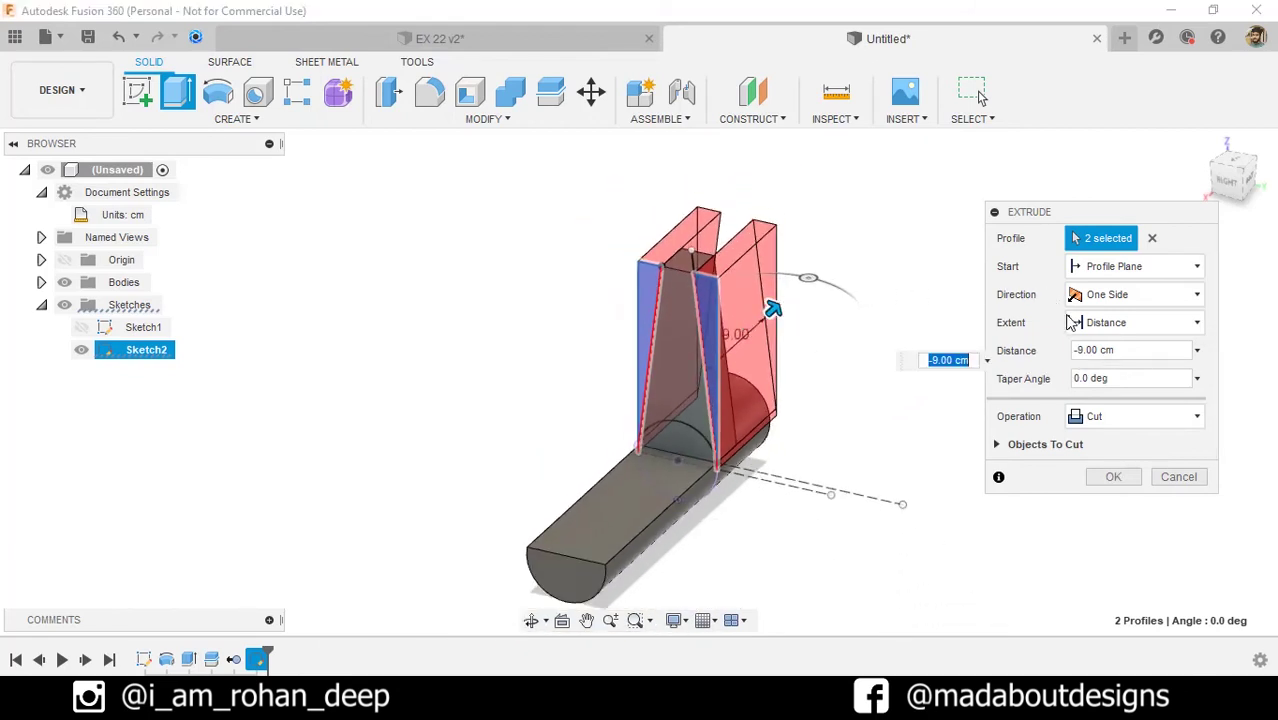
Make the cut two-sided with -24 cm on the second side, and complete it.
left_click(1105, 296)
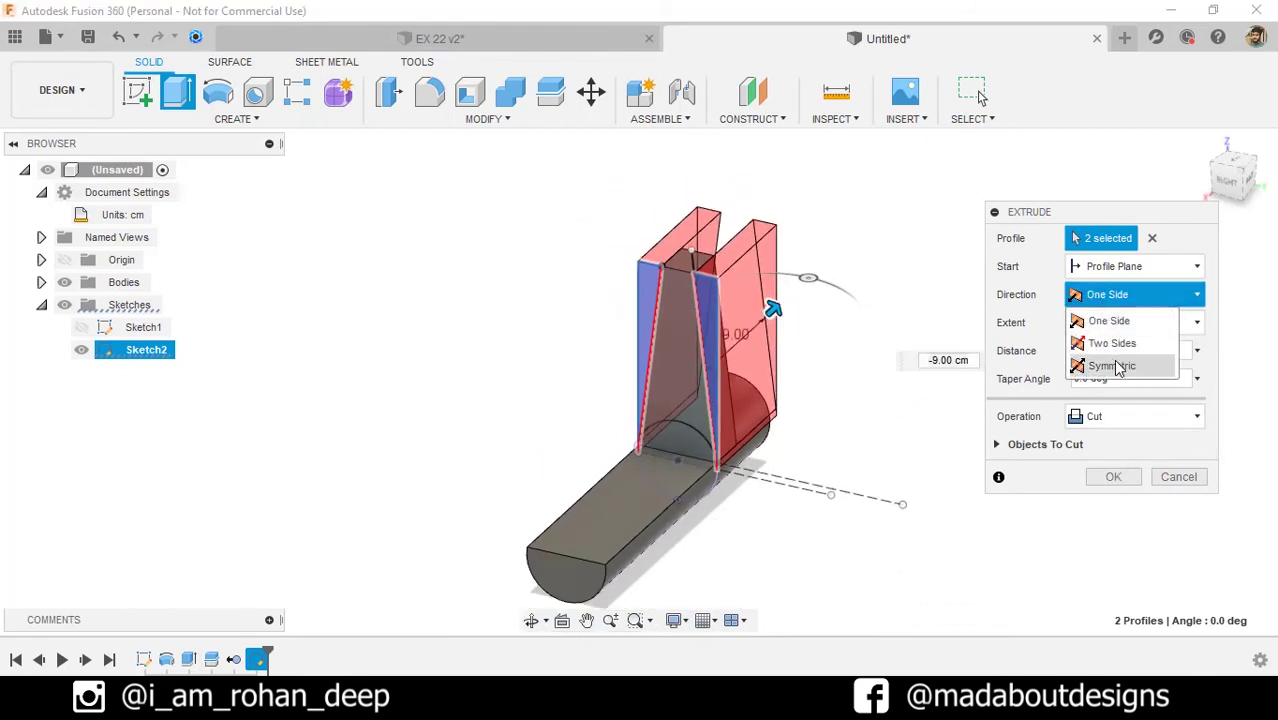
left_click(1113, 345)
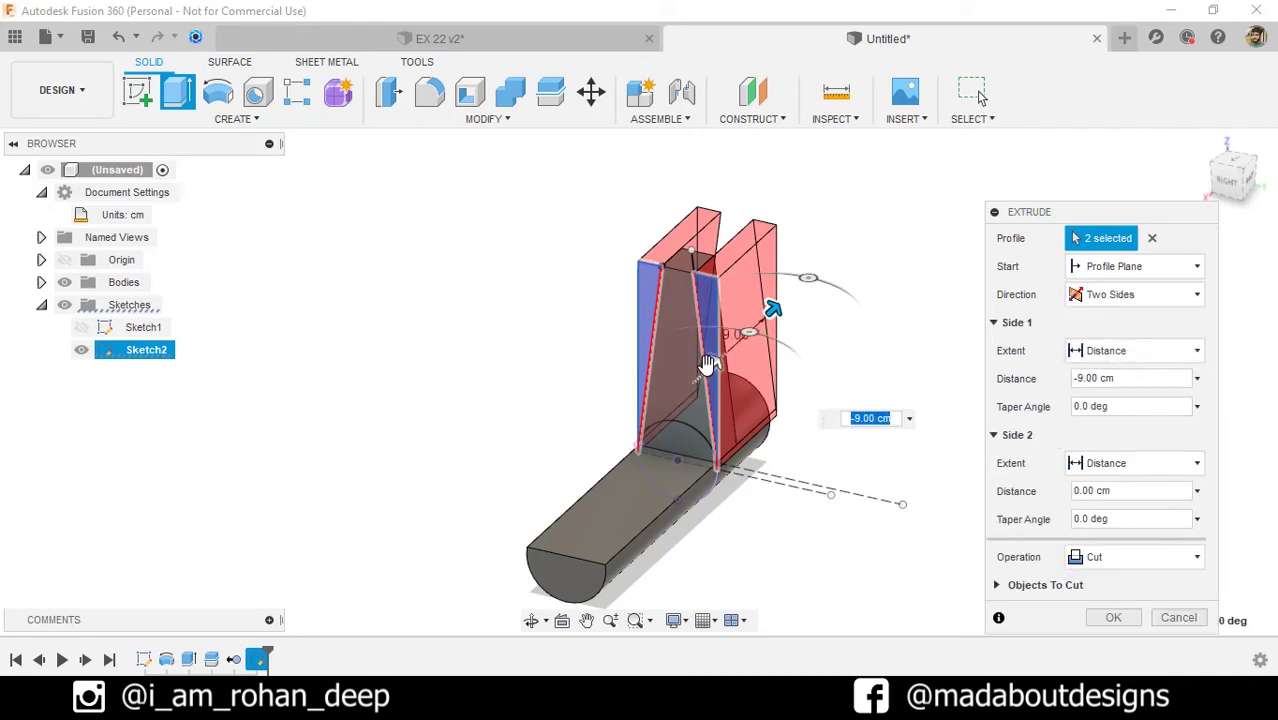
left_click_drag(553, 465, 520, 492)
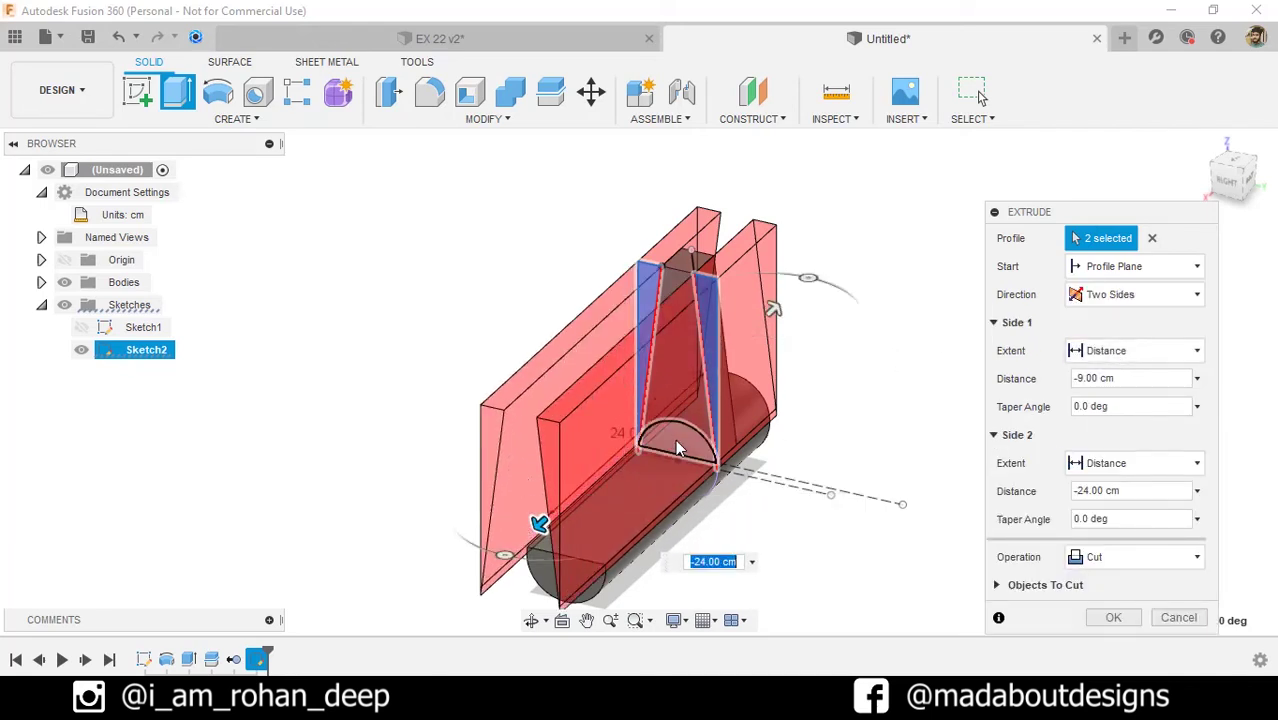
middle_click_drag(676, 442, 677, 410, "shift")
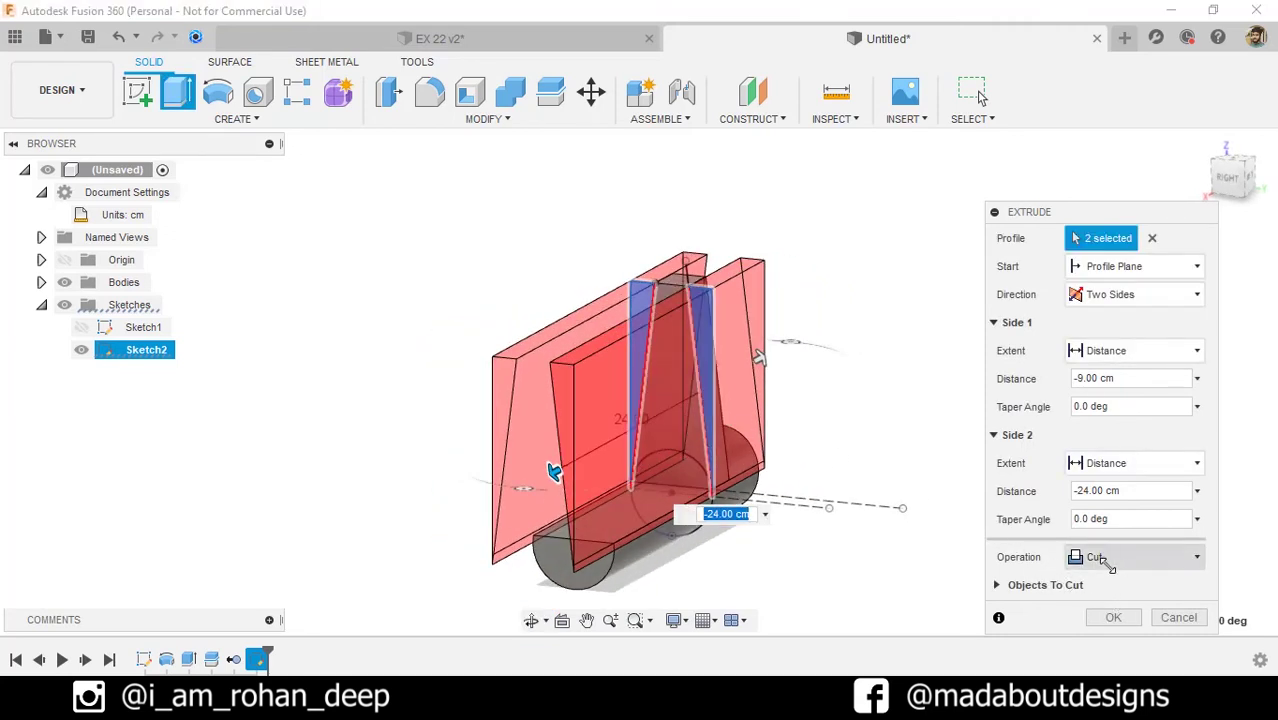
left_click(1113, 617)
mouse_move(730, 541)
middle_mouse_down("shift")
mouse_move(508, 508)
mouse_move(742, 548)
middle_mouse_up("shift")
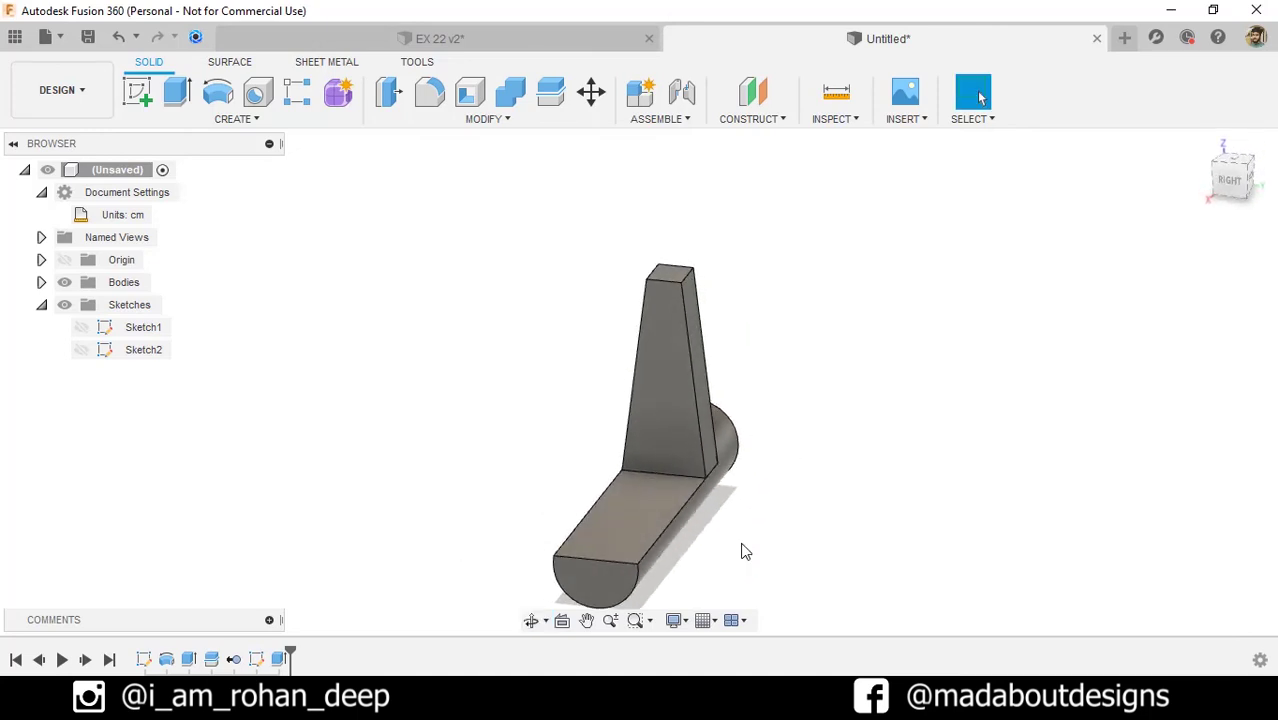
Fillet the edge between the upright's front face and the base's flat face with a constant 6 cm radius.
left_click(484, 121)
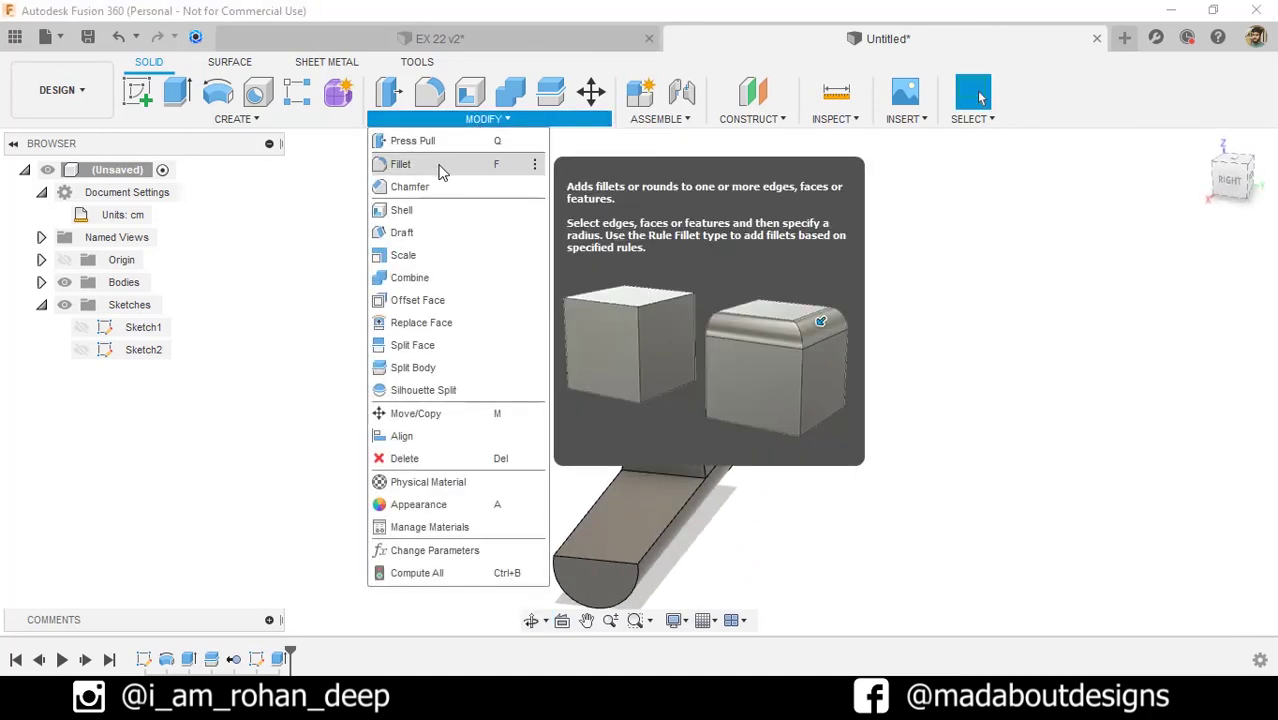
left_click(441, 166)
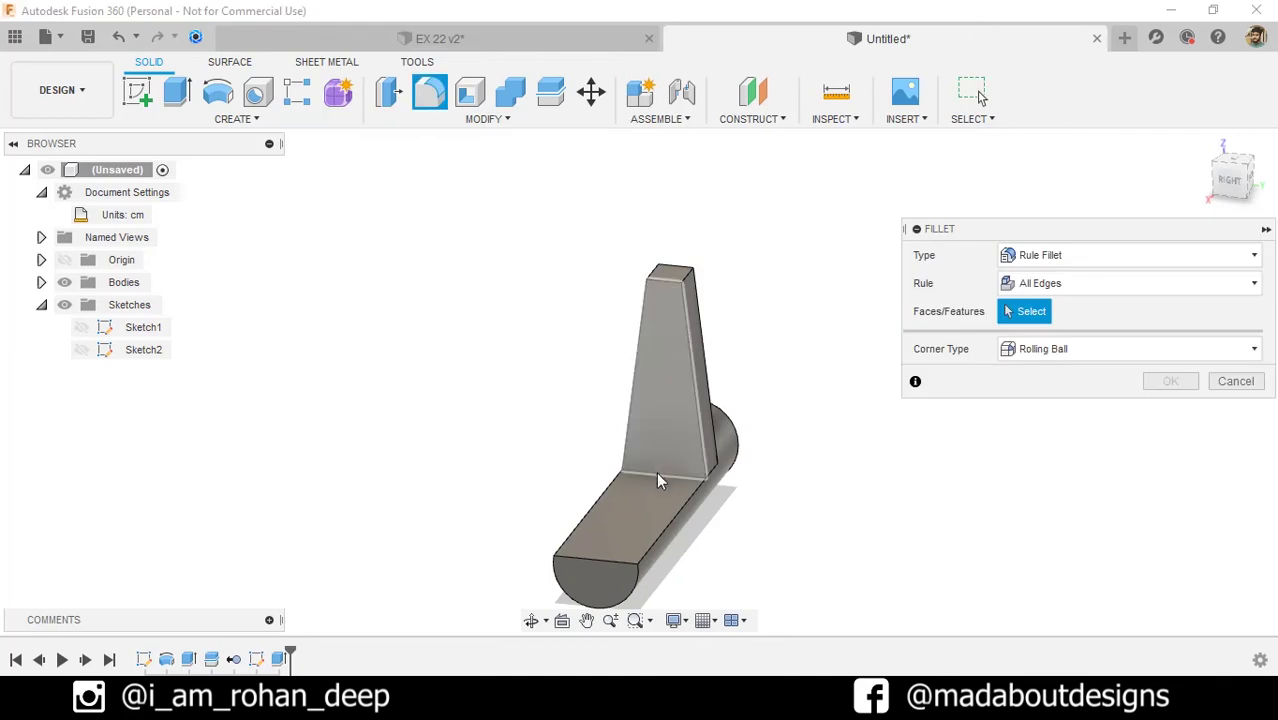
left_click(1062, 262)
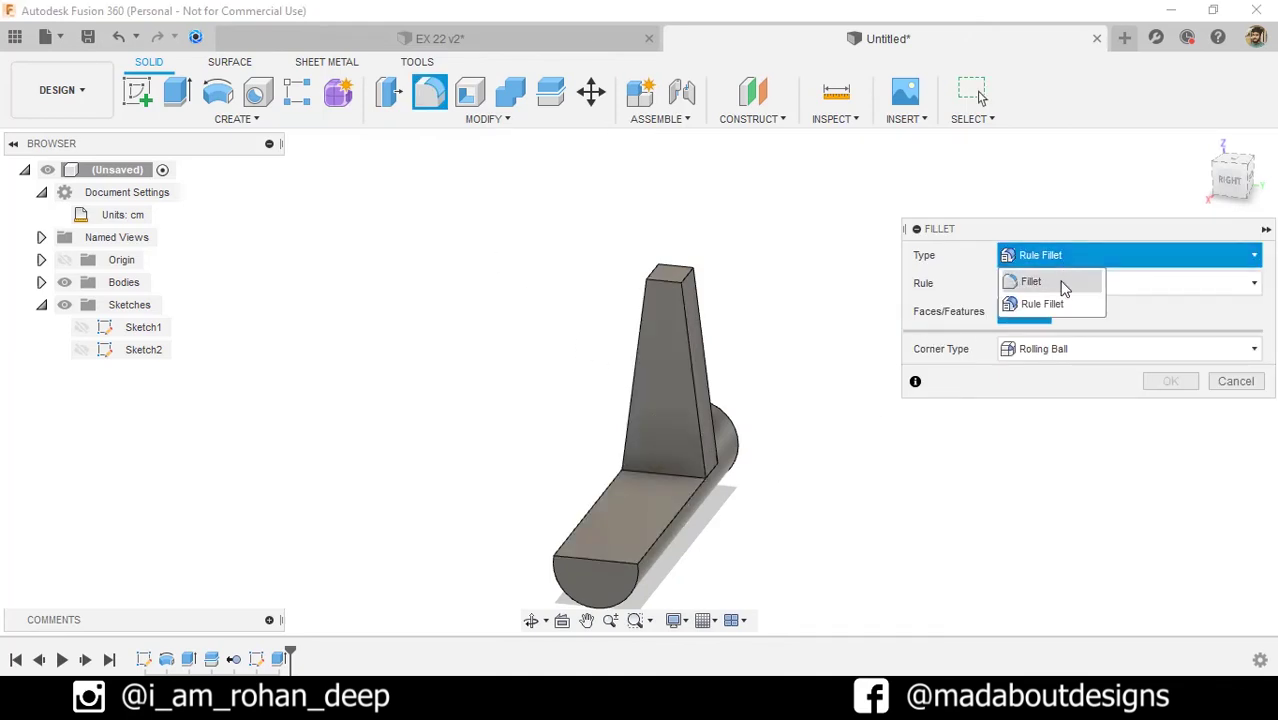
left_click(1063, 281)
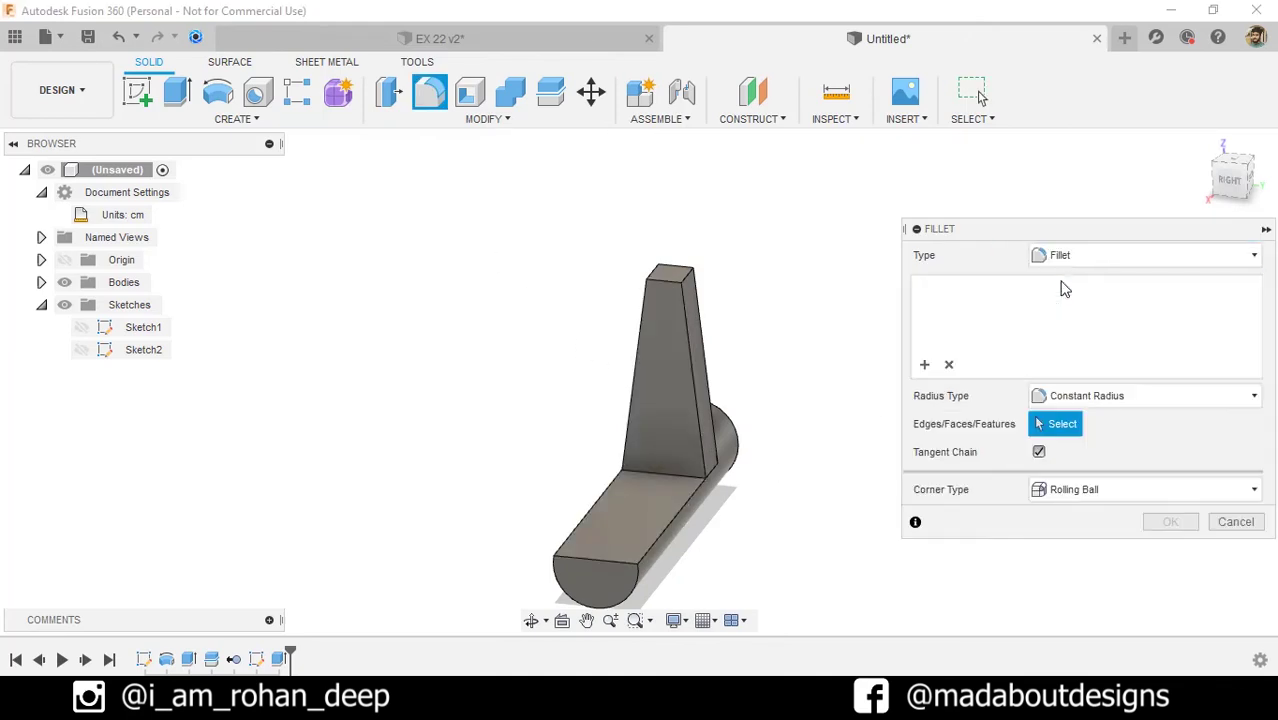
left_click(661, 474)
middle_click_drag(550, 476, 503, 490, "shift")
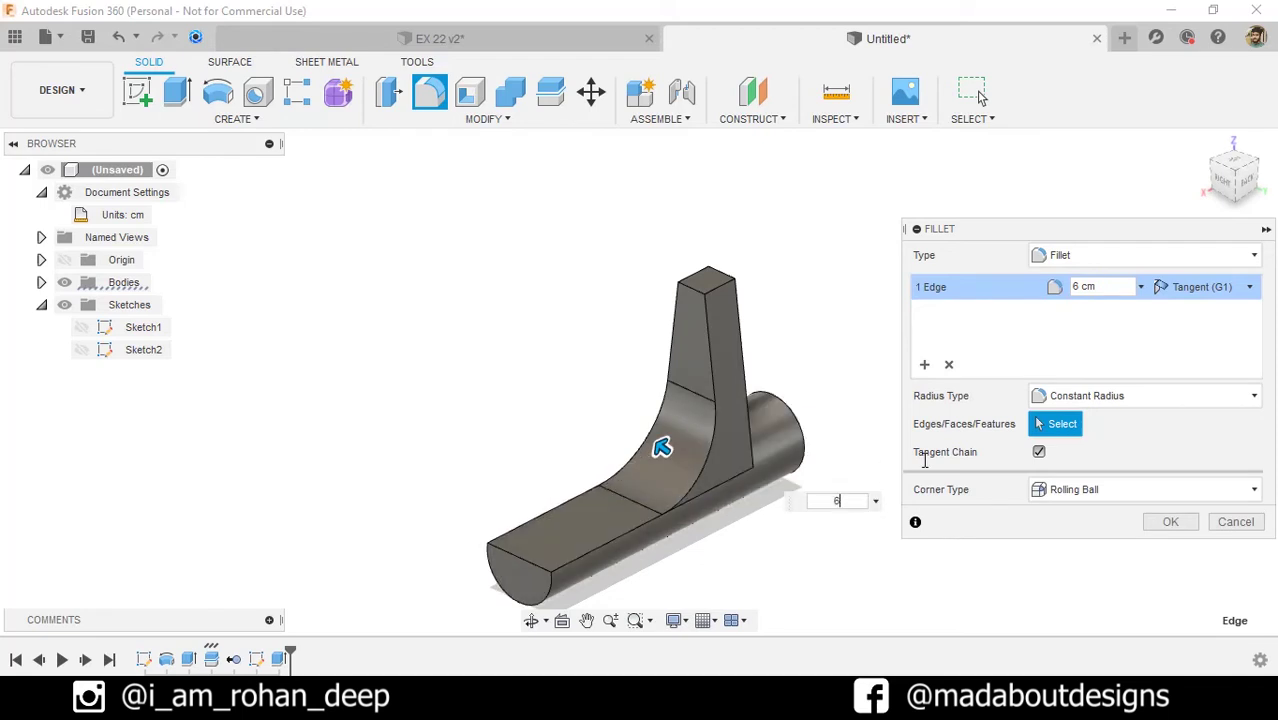
left_click(1164, 522)
Sketch a center-to-center slot on the base's flat face along its centerline, 4.5 cm between centers and 2 cm wide.
middle_click_drag(952, 509, 964, 551, "shift")
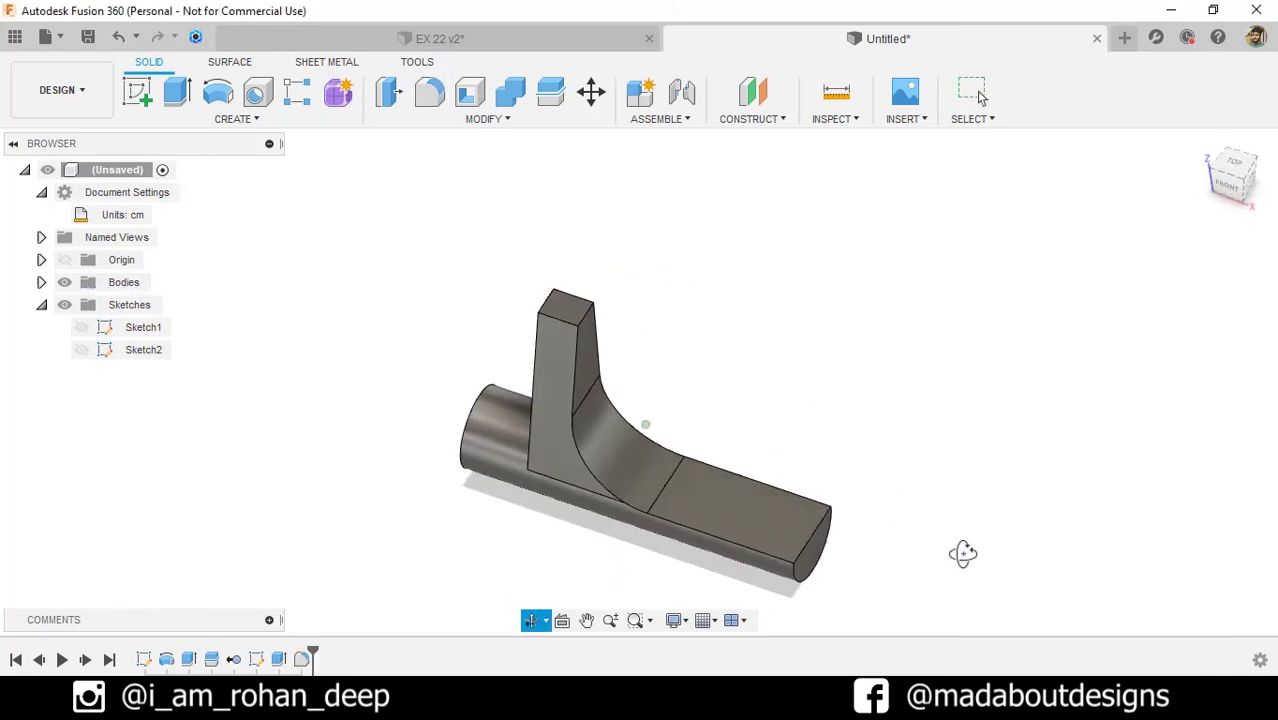
left_click(750, 528)
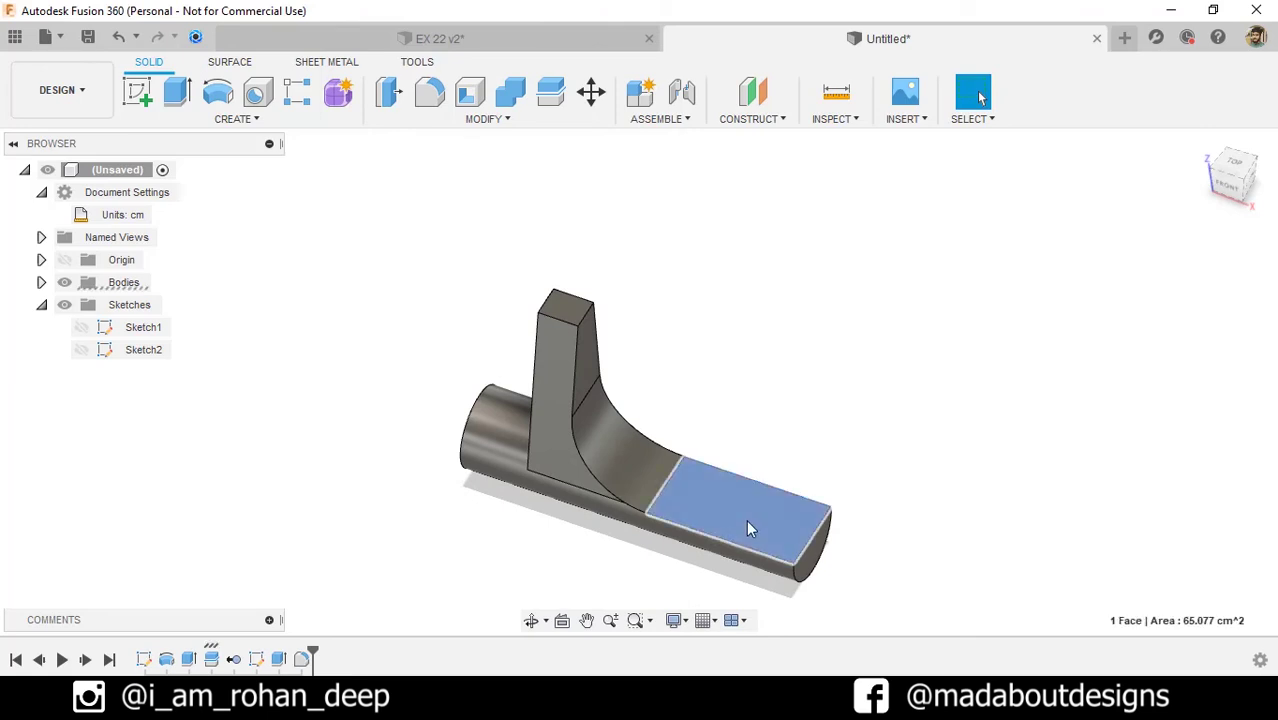
left_click(142, 100)
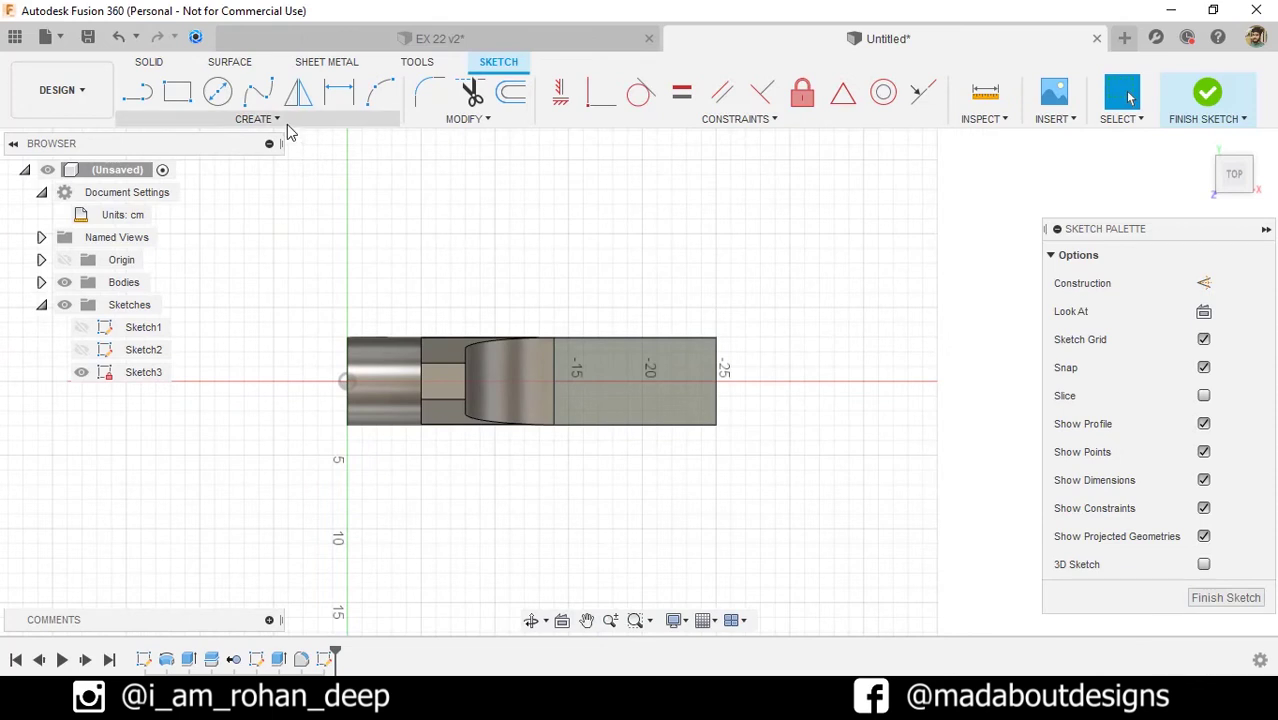
left_click(287, 124)
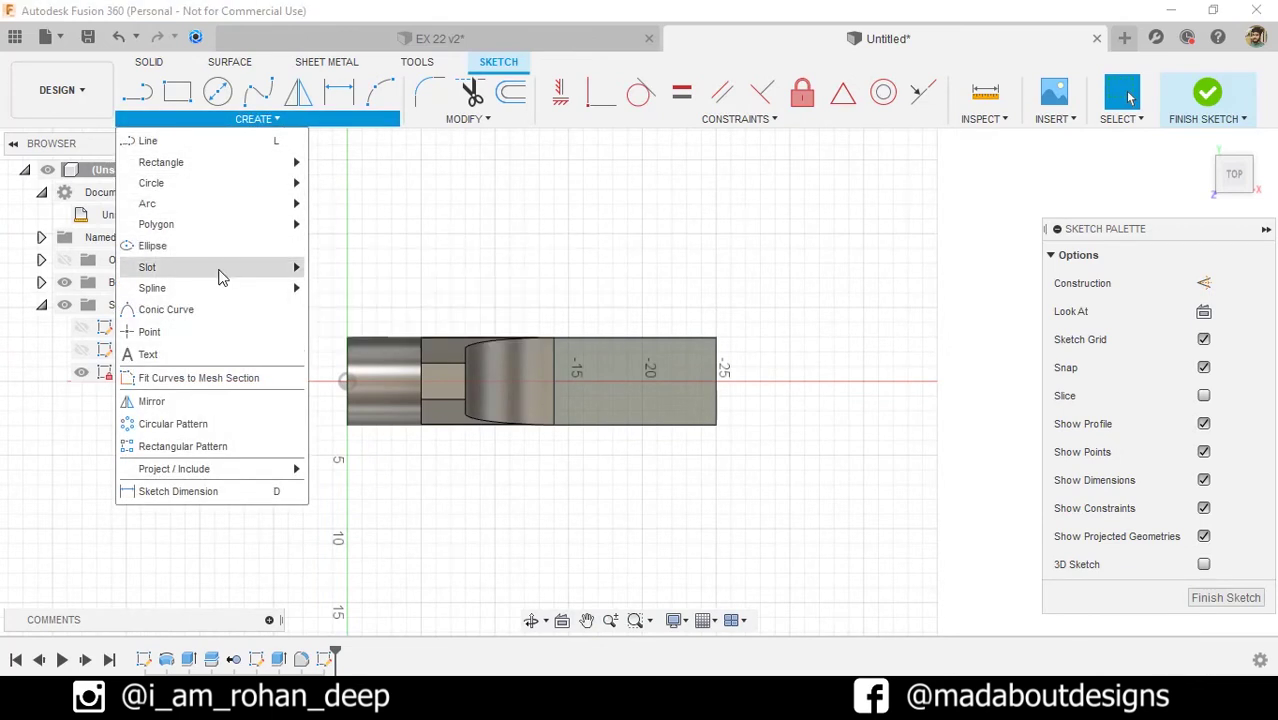
mouse_move(222, 271)
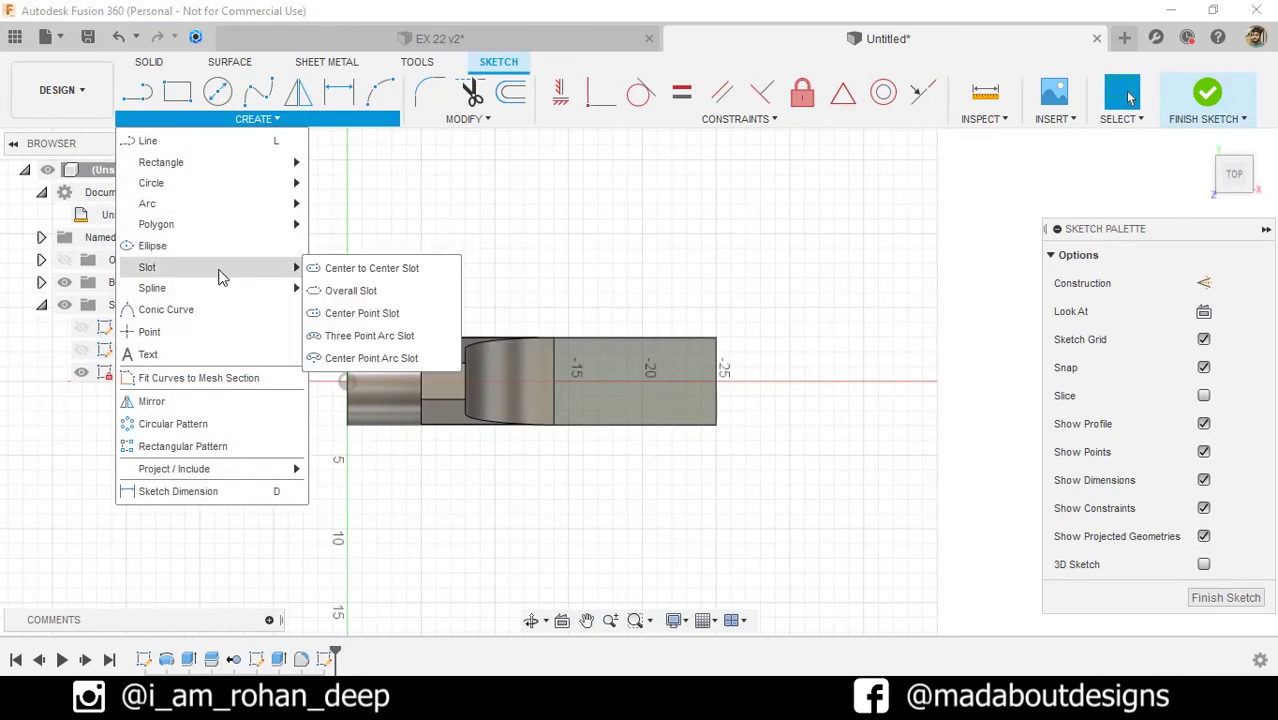
left_click(377, 269)
scroll(707, 383, "up", 3)
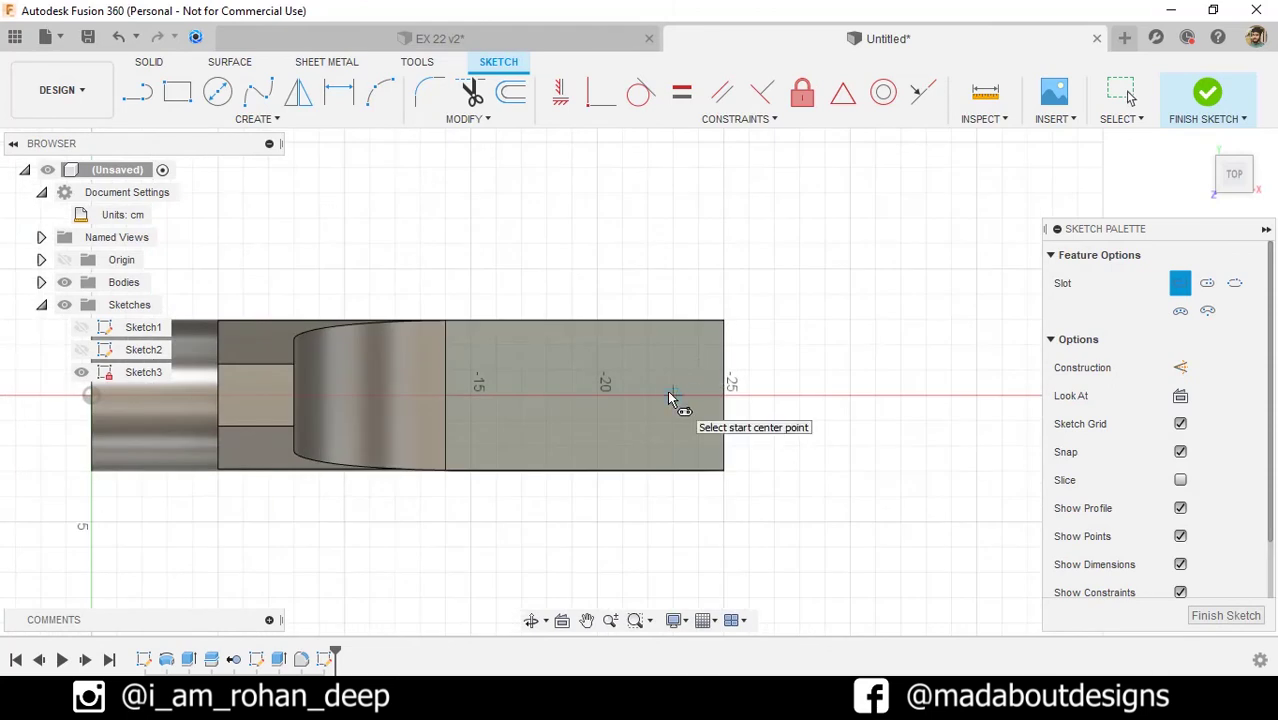
left_click(671, 396)
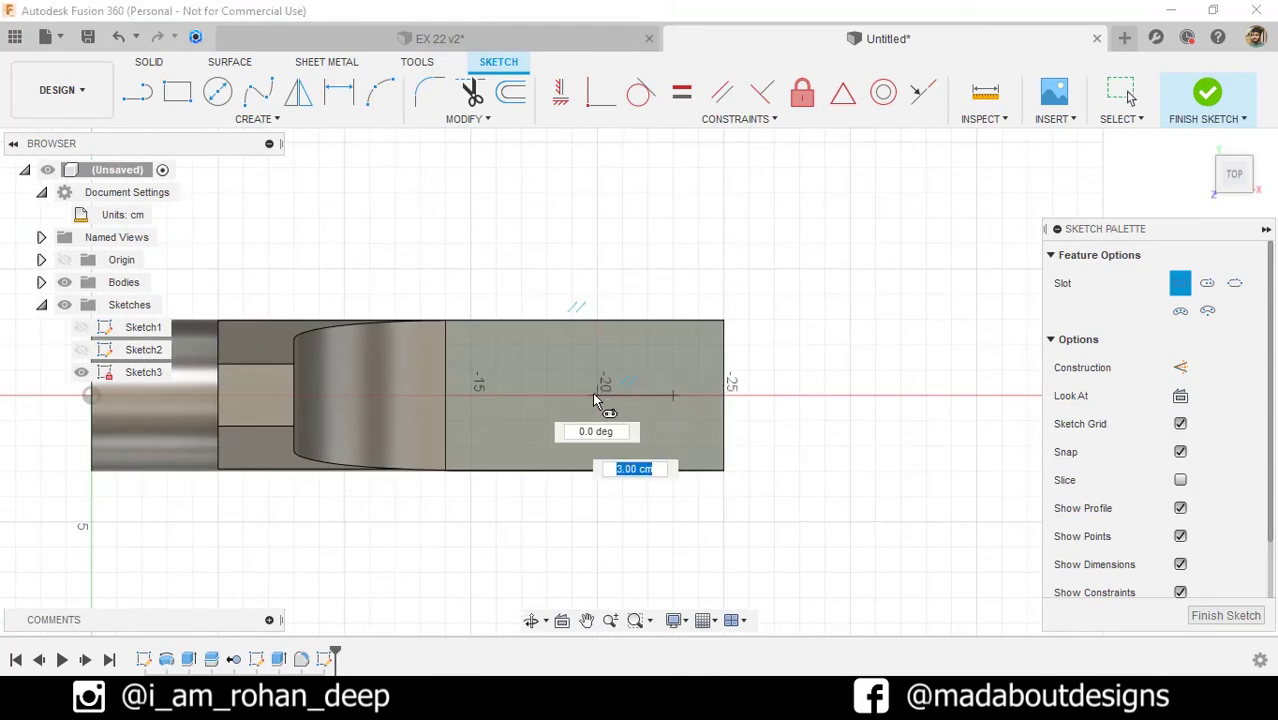
type("4.5")
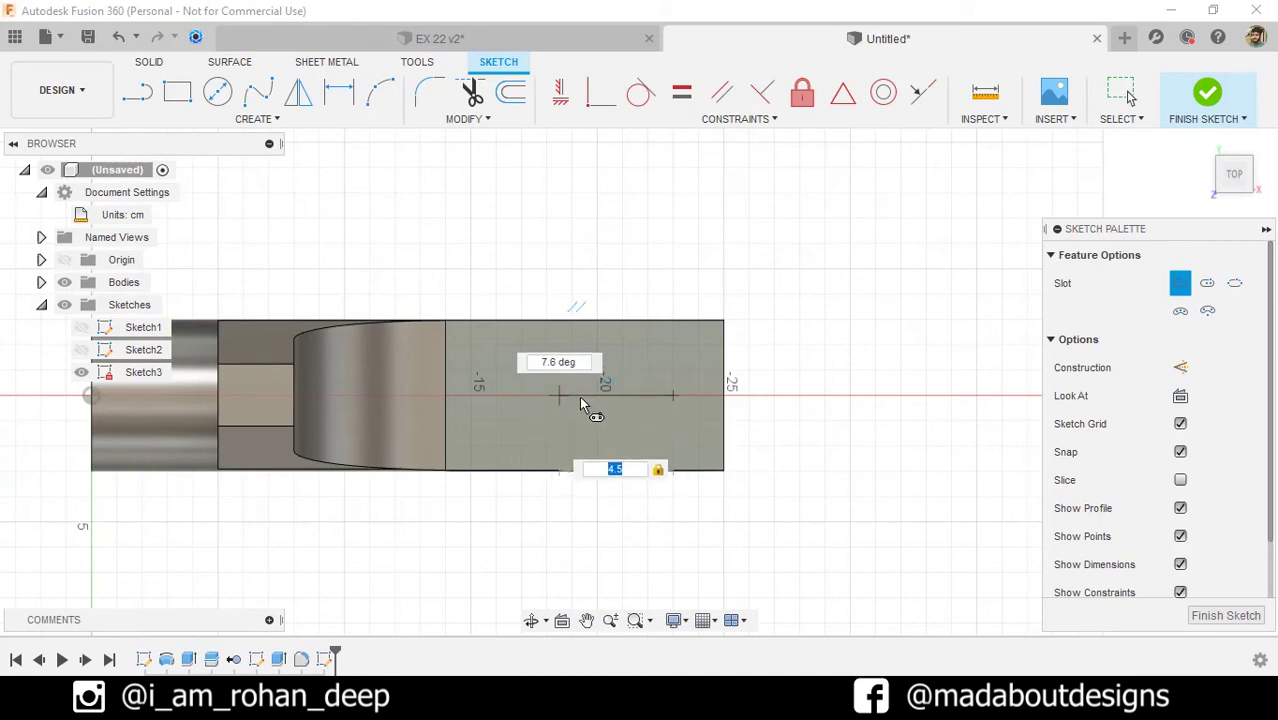
left_click(574, 392)
type("2")
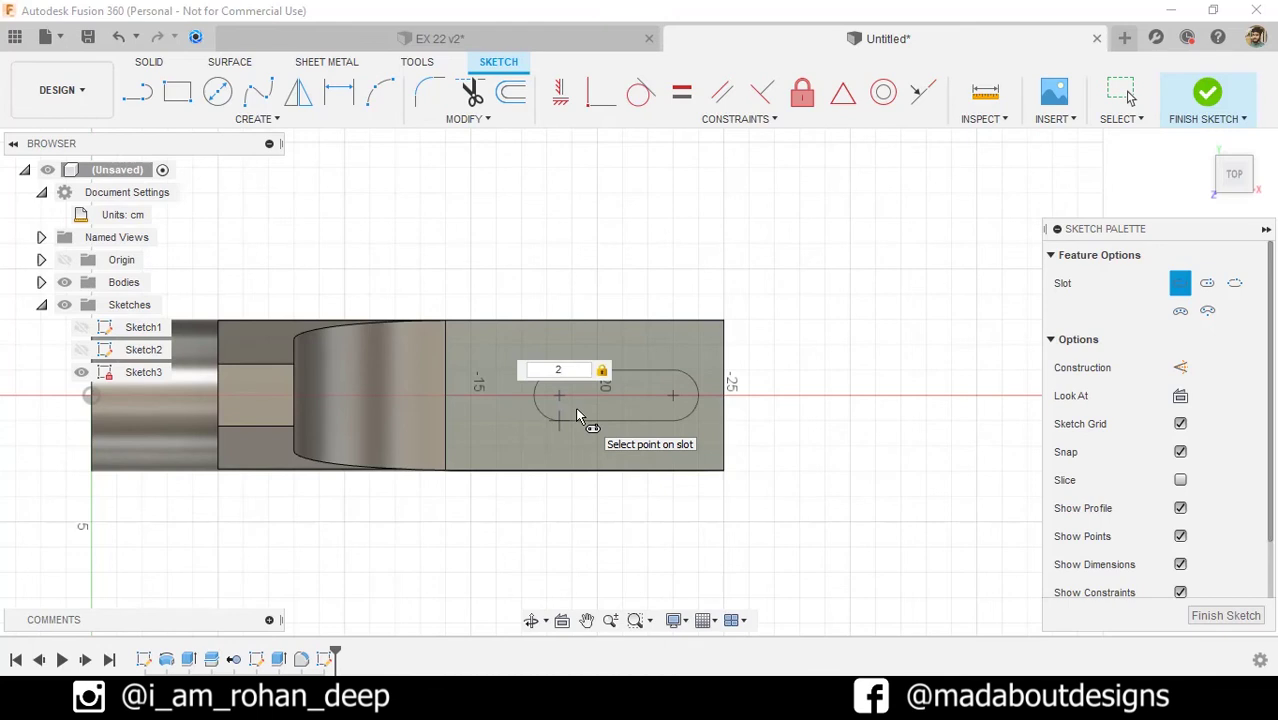
key("Return")
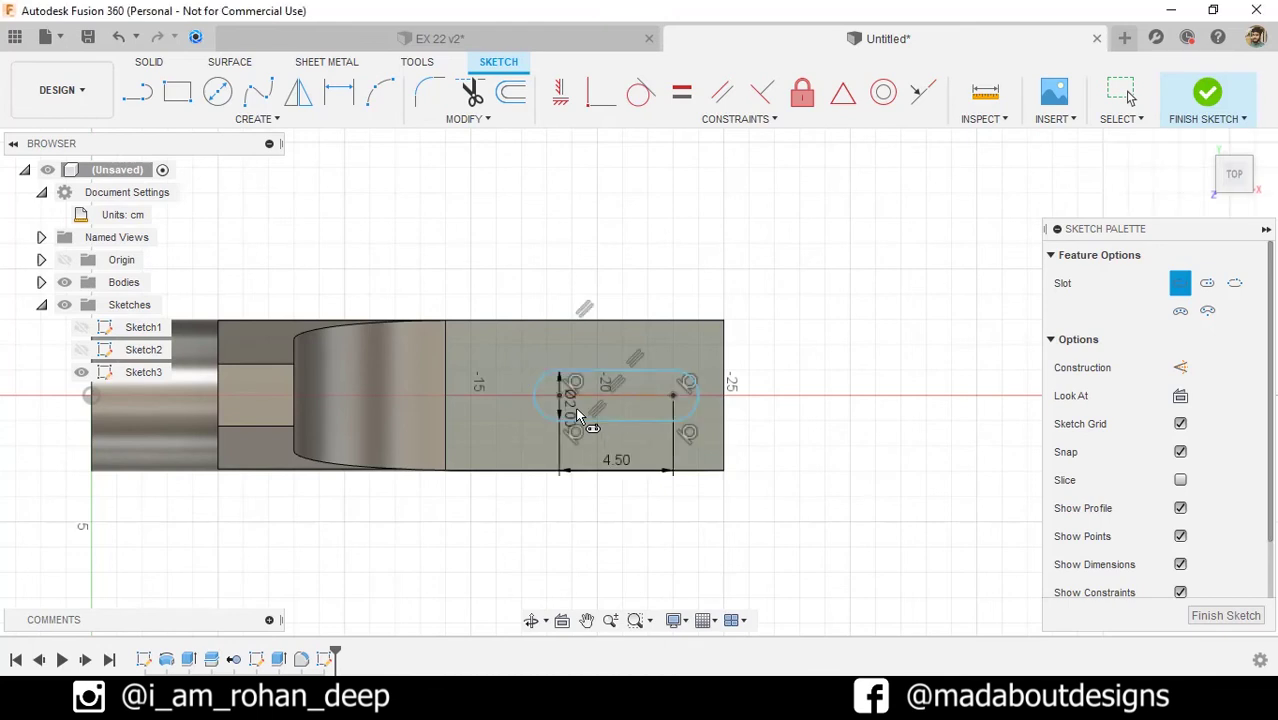
Dimension the slot's outer center 2.5 cm from the base's end edge and finish the sketch.
left_click(272, 127)
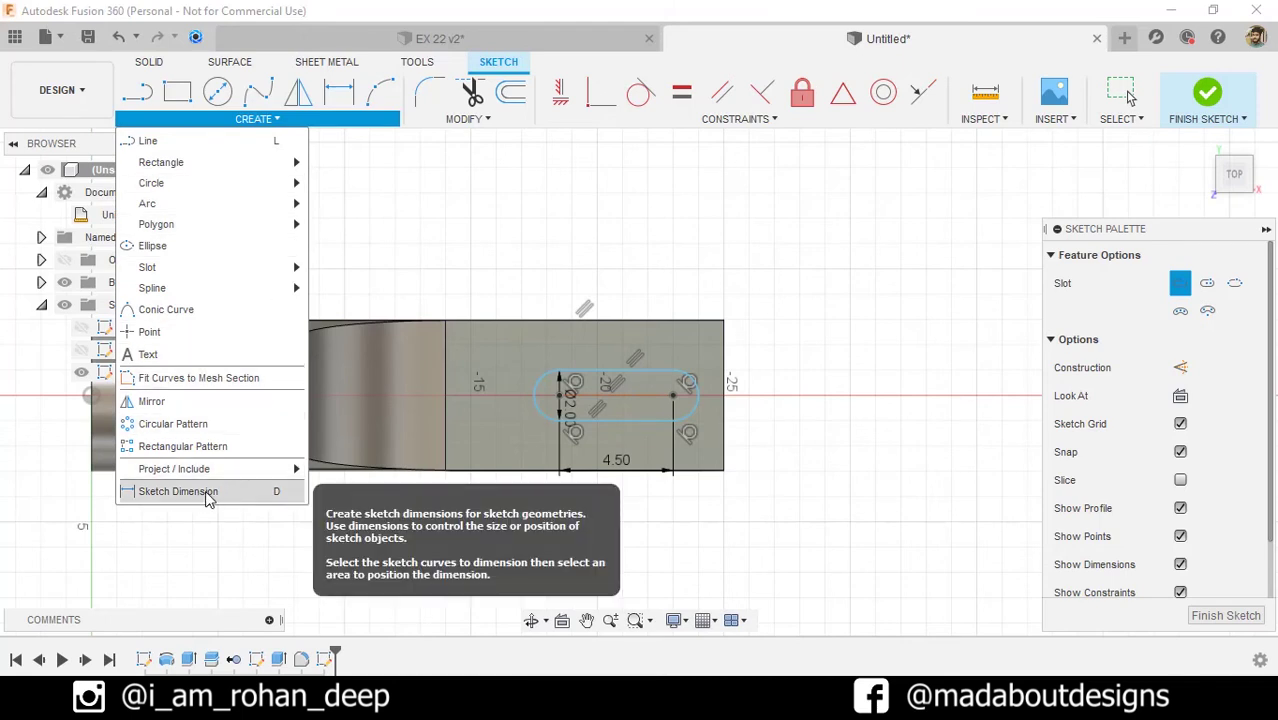
left_click(178, 491)
scroll(673, 432, "up", 2)
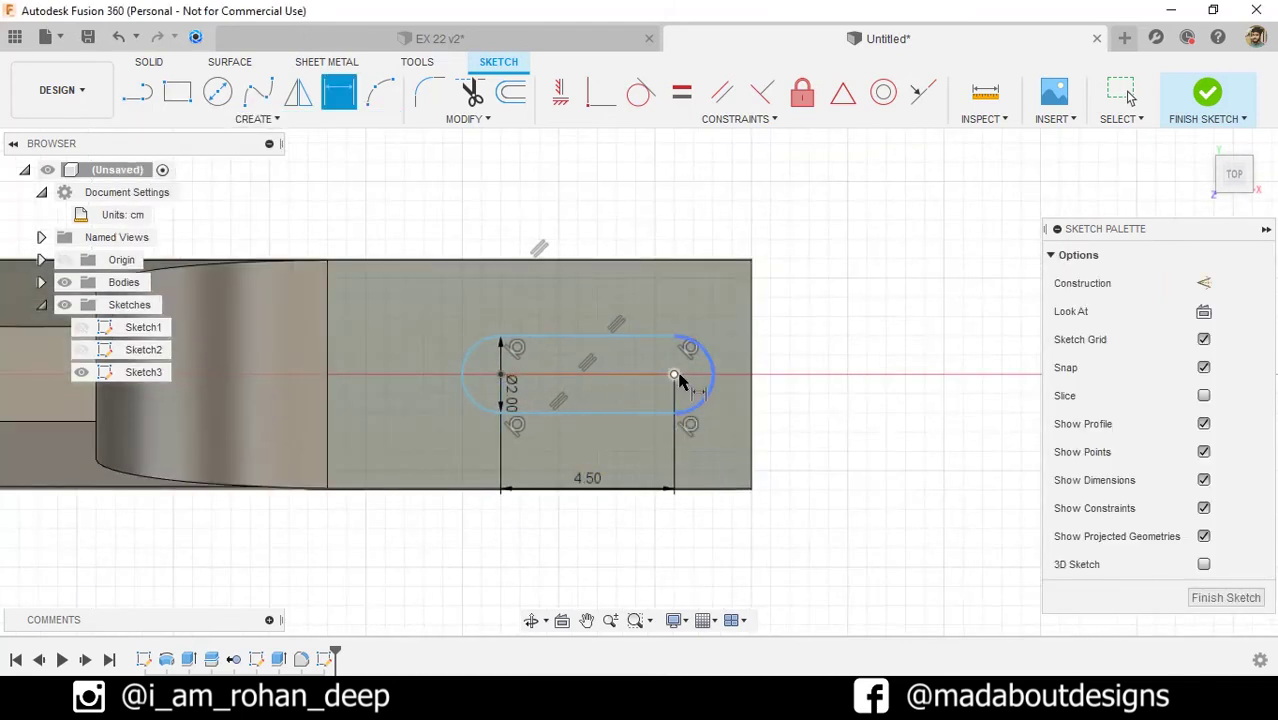
left_click(674, 375)
left_click(753, 390)
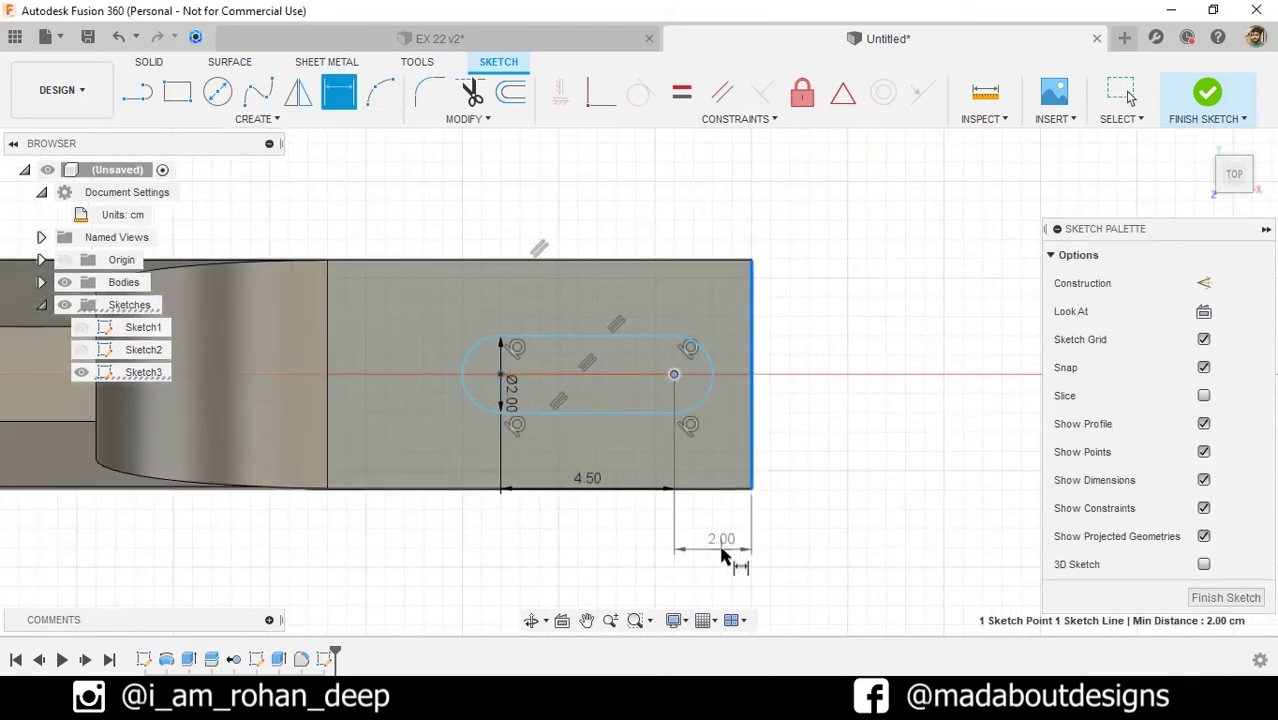
left_click(722, 557)
type("2.5")
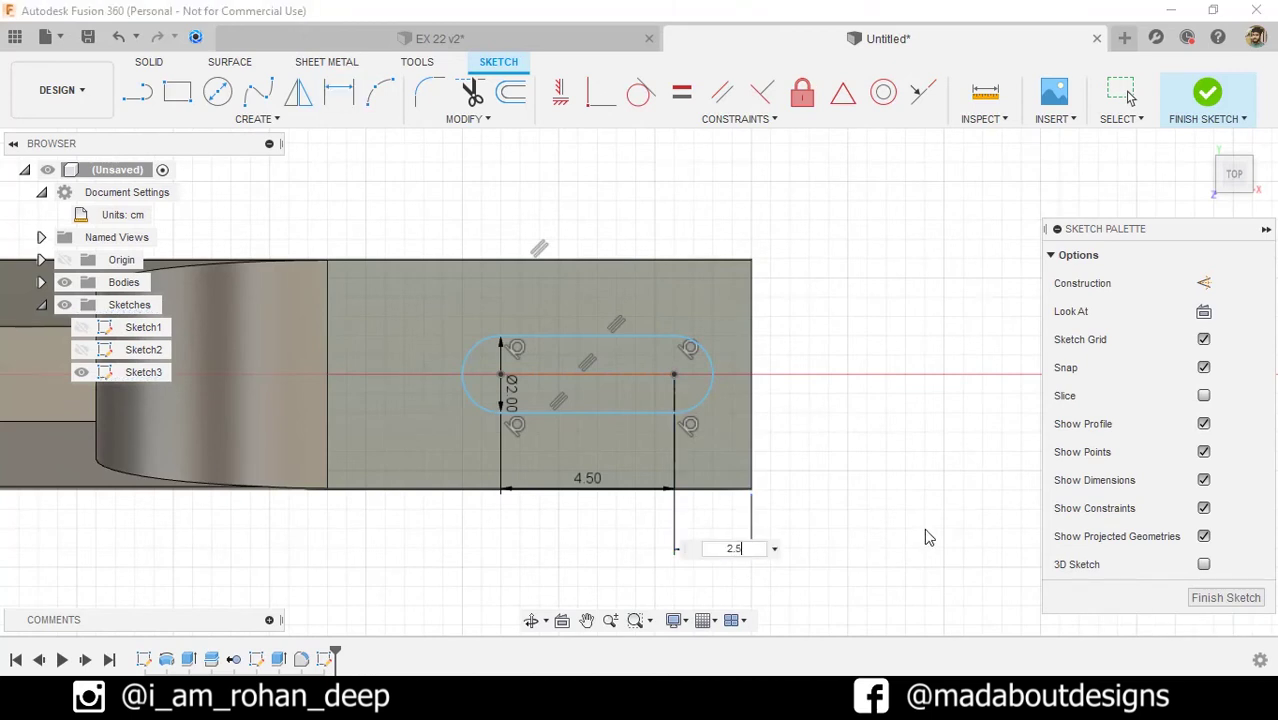
key("Return")
scroll(924, 535, "down", 3)
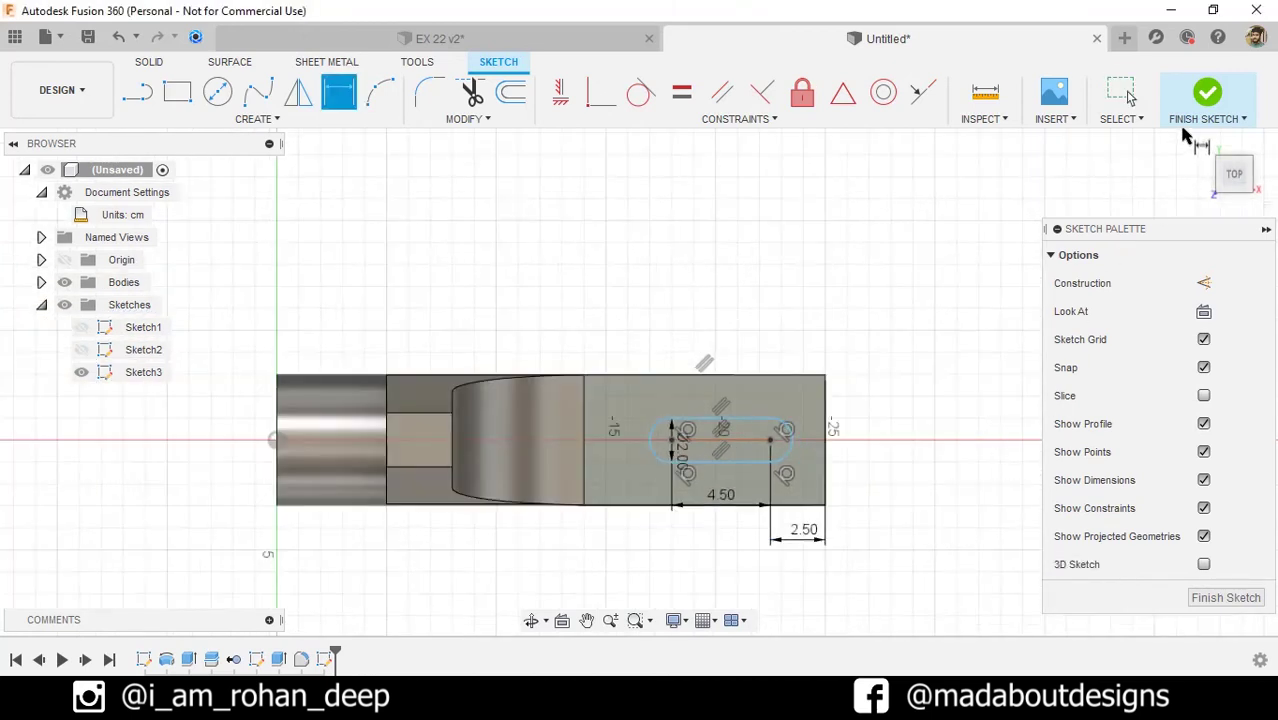
left_click(1207, 93)
Cut the slot profile through the flattened base with a one-sided extrude, extent All.
mouse_move(896, 328)
middle_mouse_down("shift")
mouse_move(867, 337)
mouse_move(841, 305)
middle_mouse_up("shift")
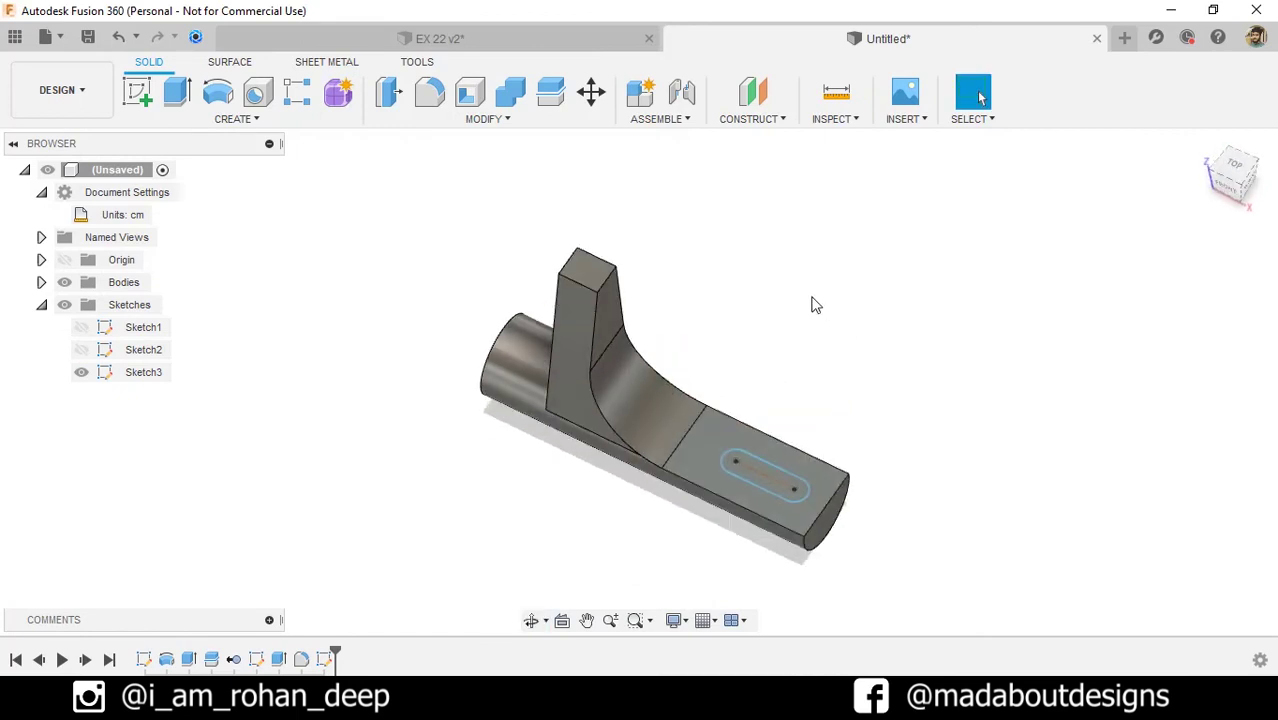
left_click(177, 92)
middle_click_drag(355, 287, 262, 208)
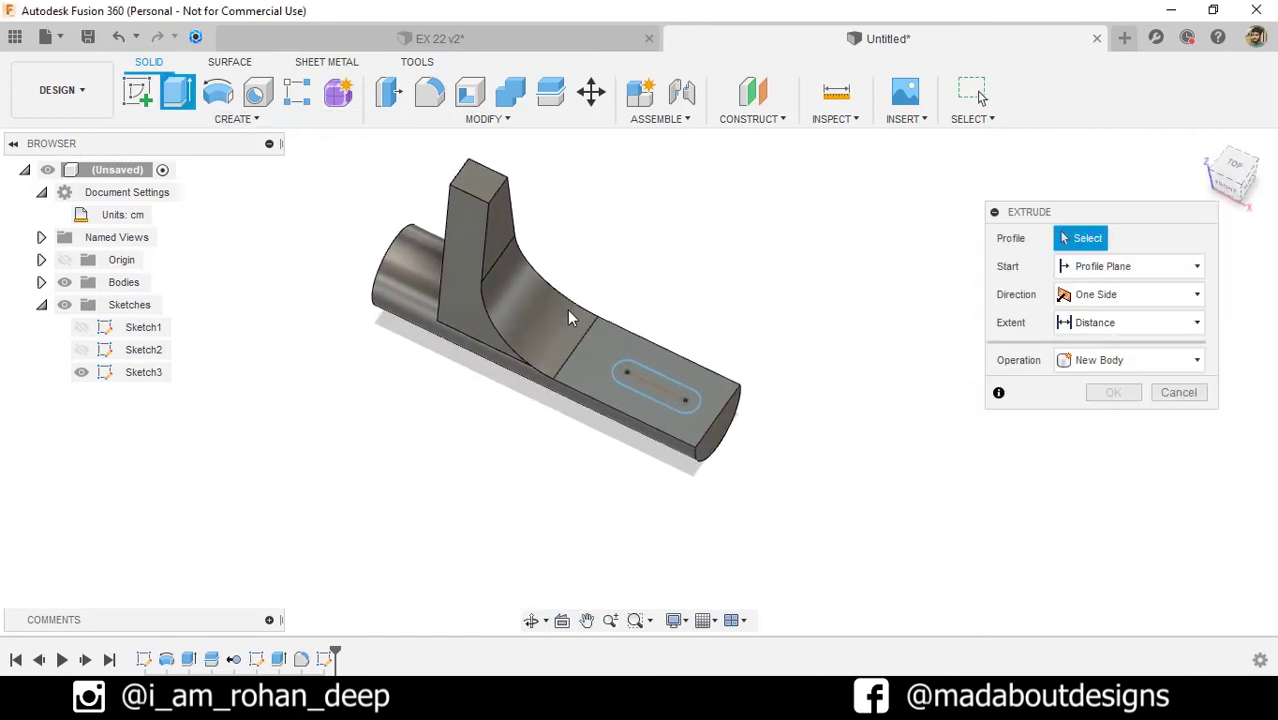
left_click(640, 374)
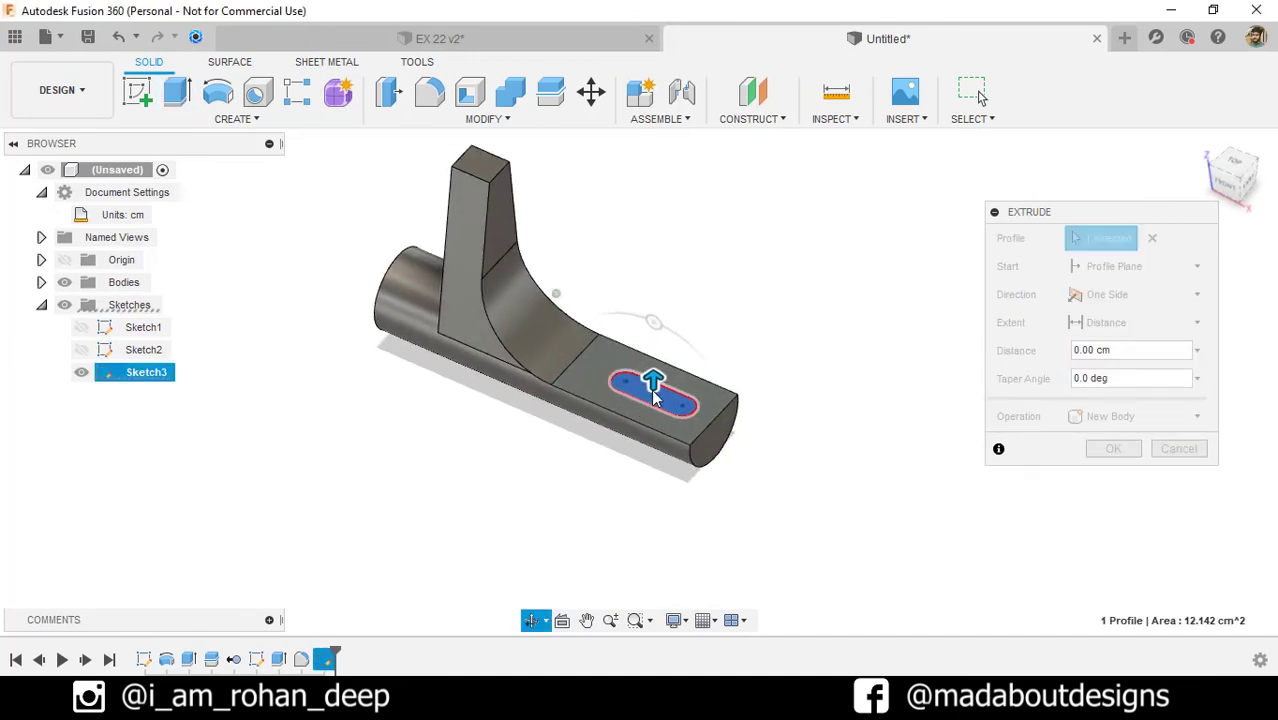
left_click_drag(650, 371, 661, 388)
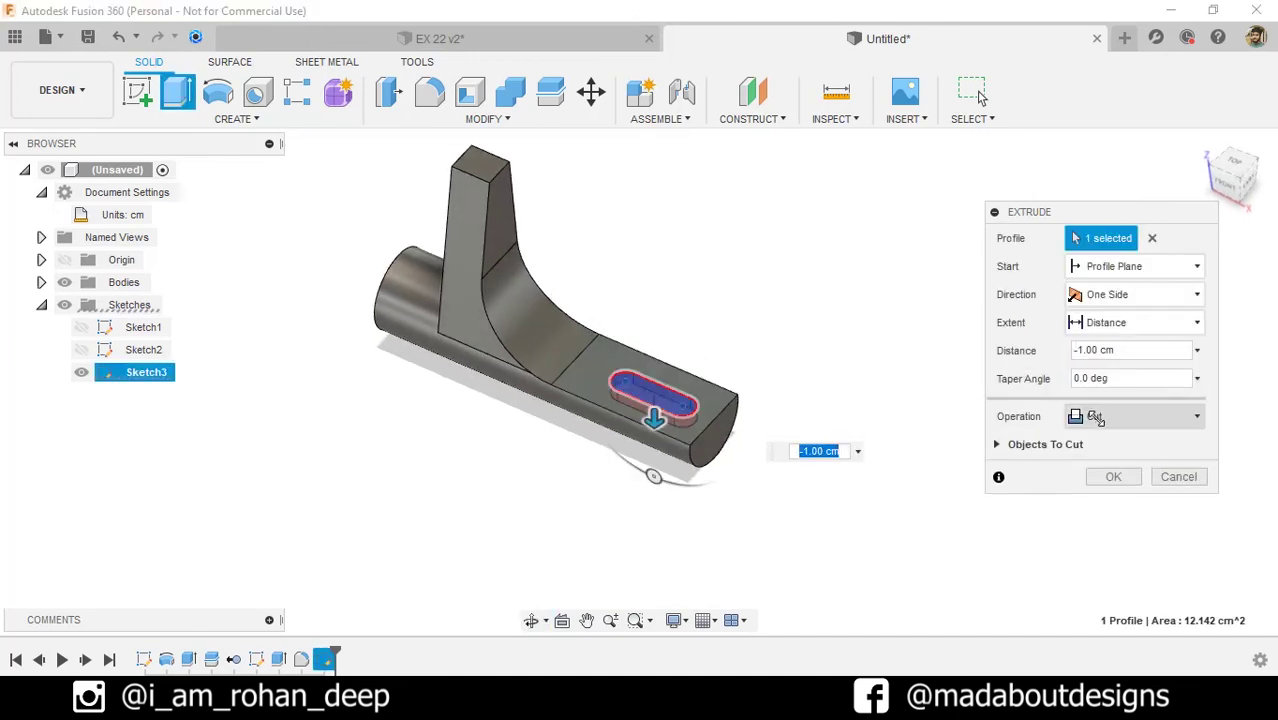
left_click(1138, 322)
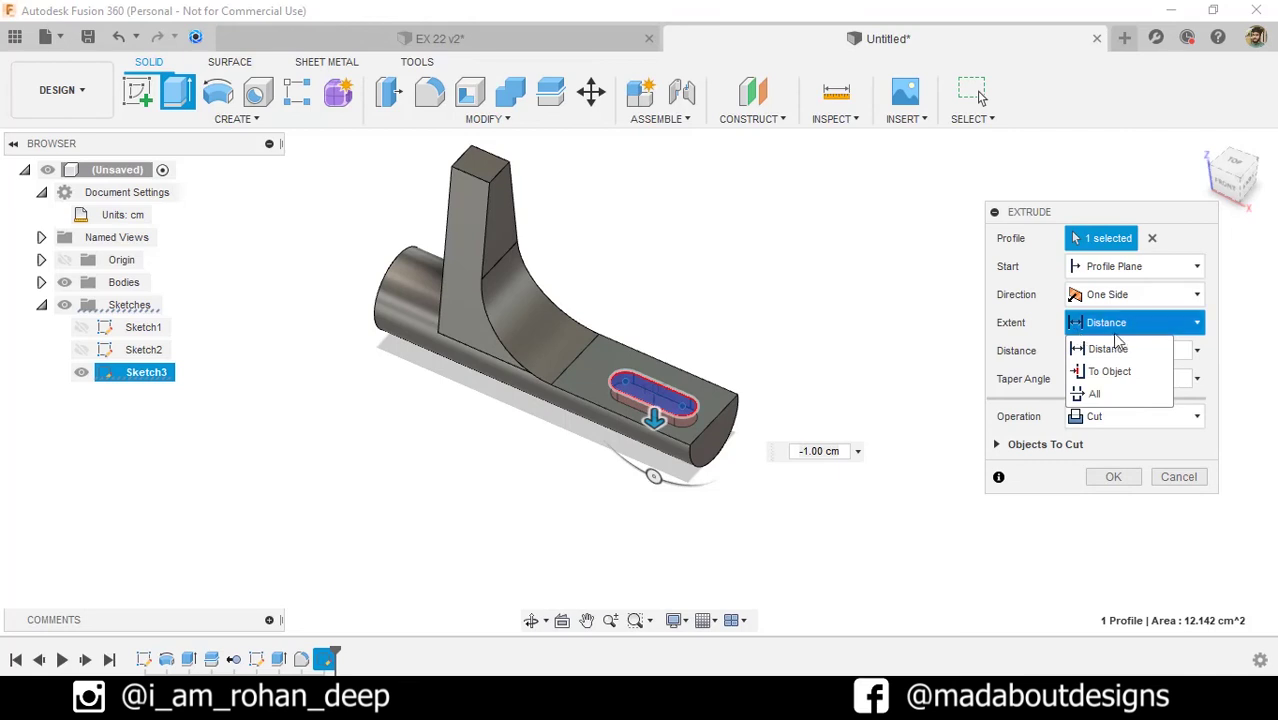
left_click(1100, 395)
middle_click_drag(750, 485, 560, 388, "shift")
middle_click_drag(492, 423, 528, 537, "shift")
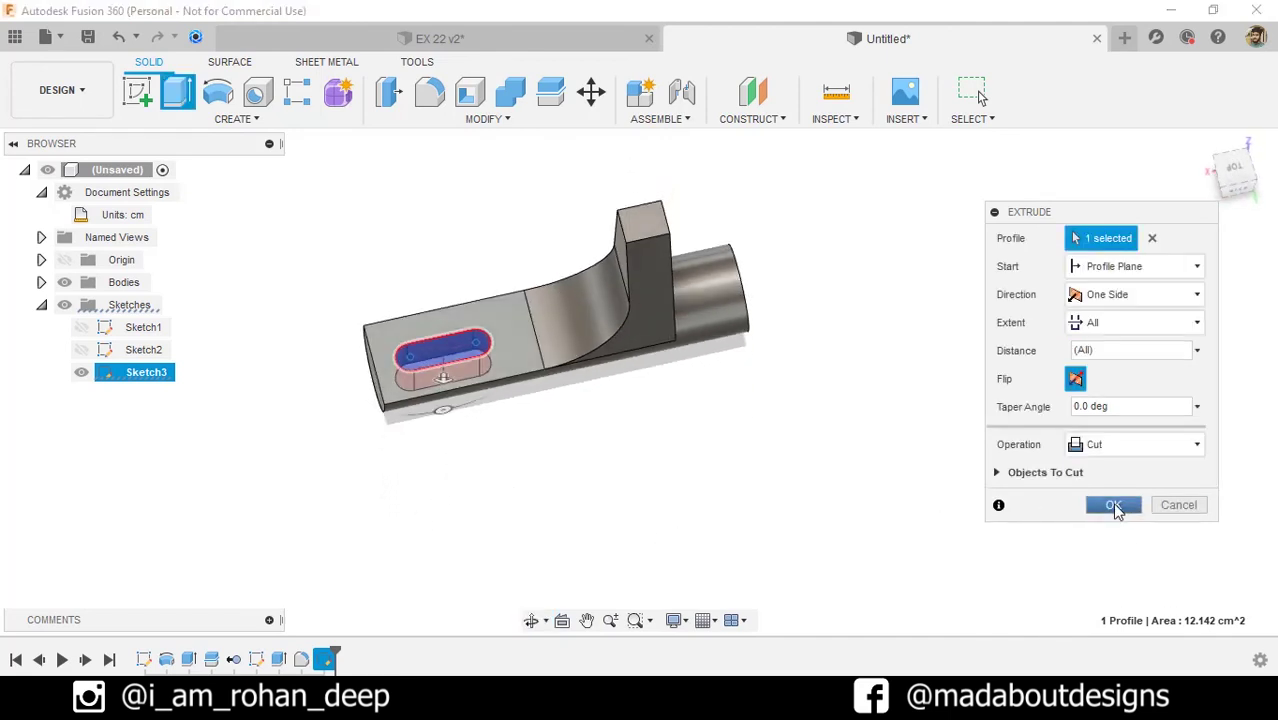
left_click(1112, 505)
Mirror the whole body across the round end face of its cylindrical base.
middle_click_drag(690, 476, 901, 411, "shift")
scroll(896, 416, "down", 2)
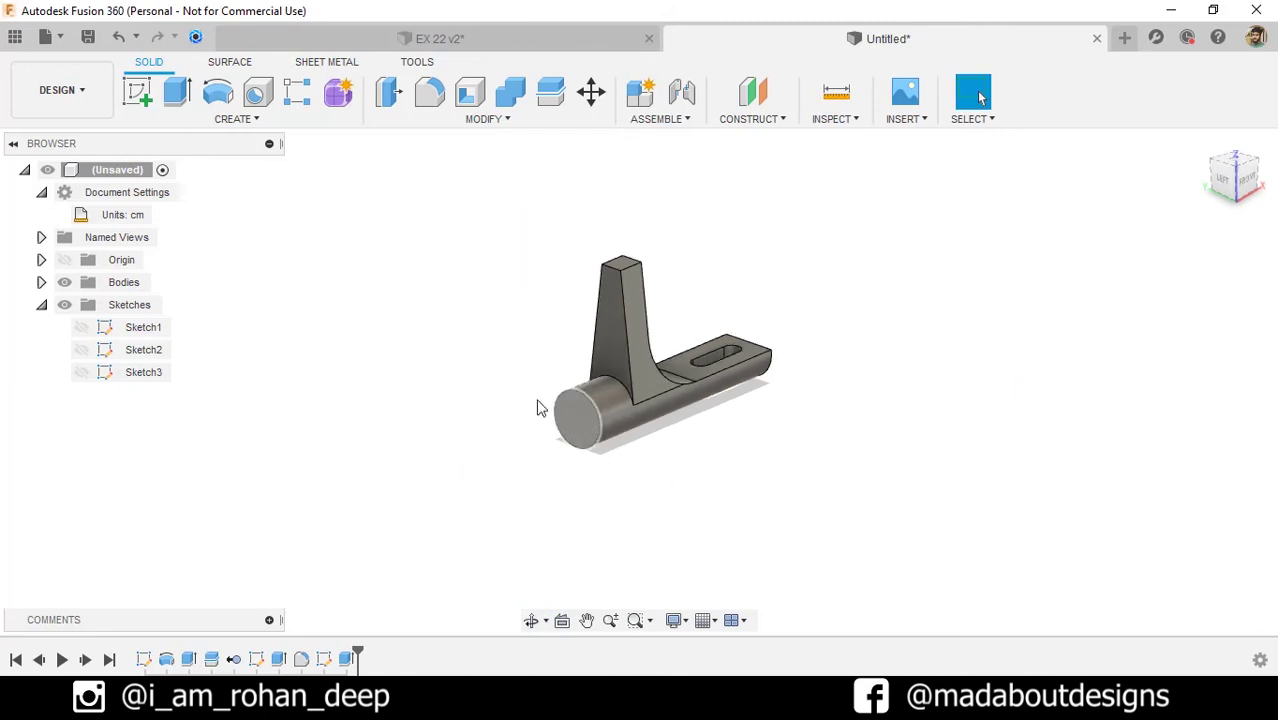
left_click(258, 120)
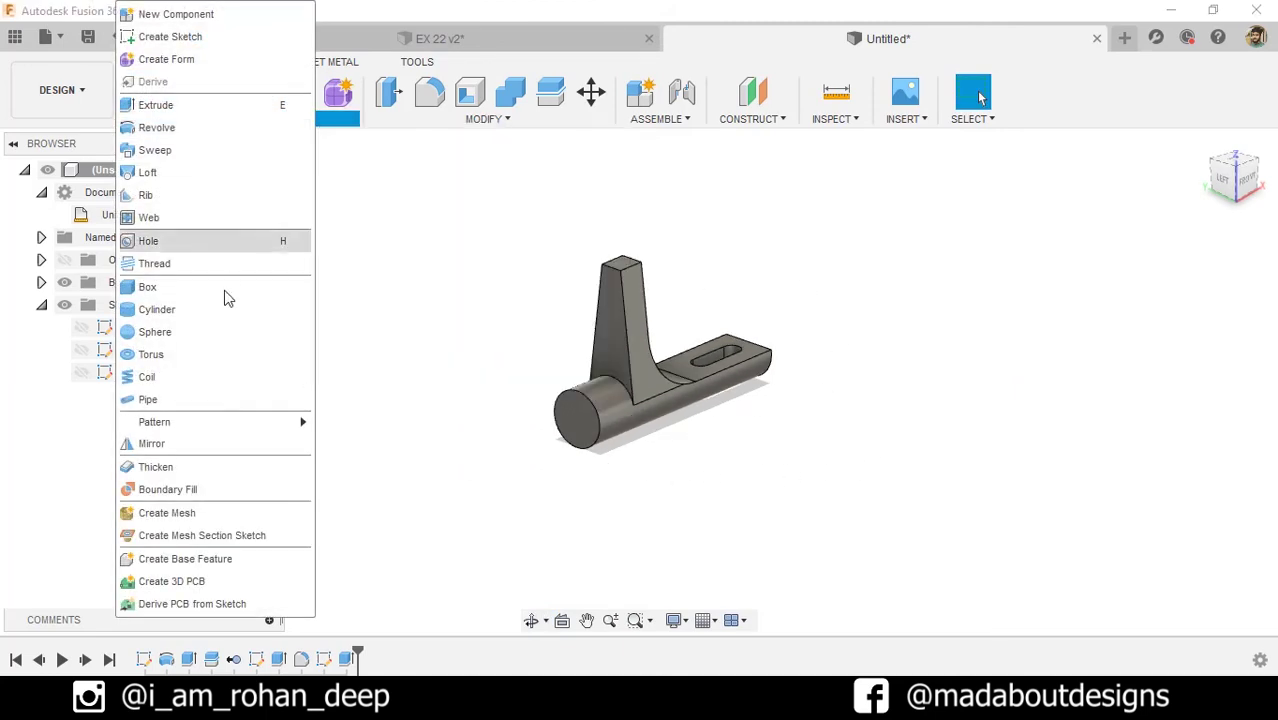
left_click(155, 446)
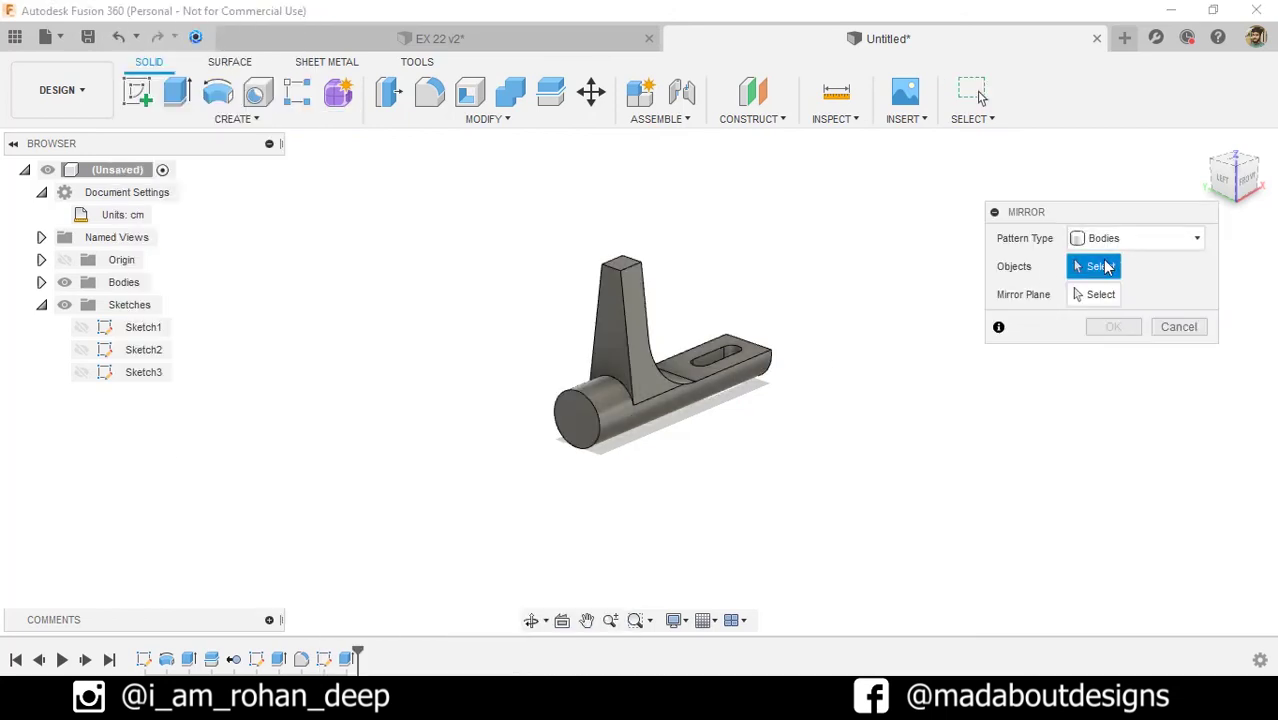
left_click(641, 389)
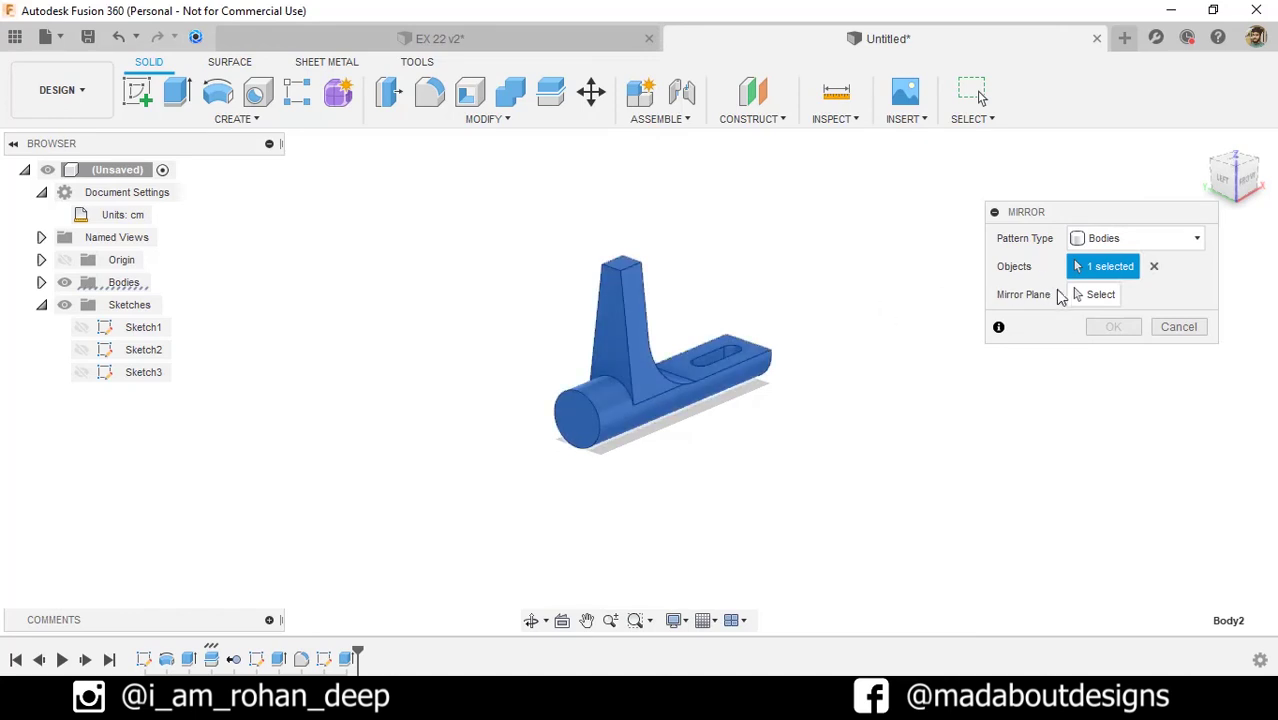
left_click(1097, 298)
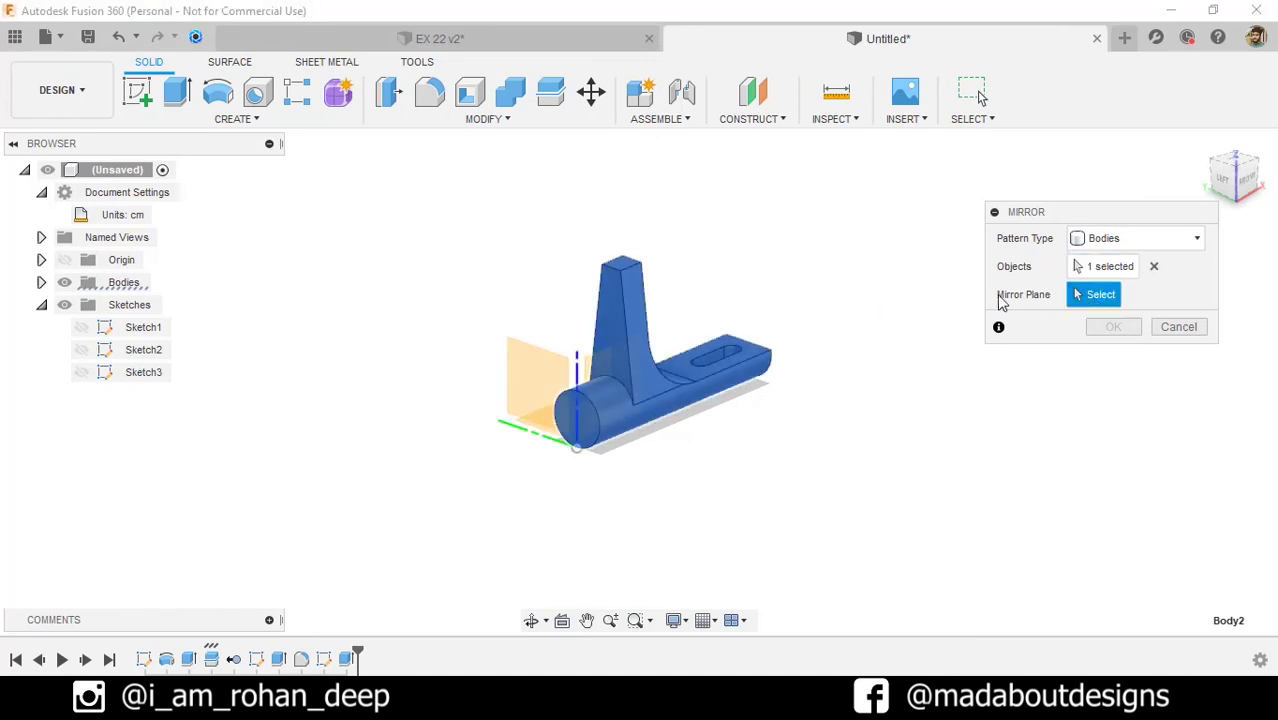
left_click(588, 430)
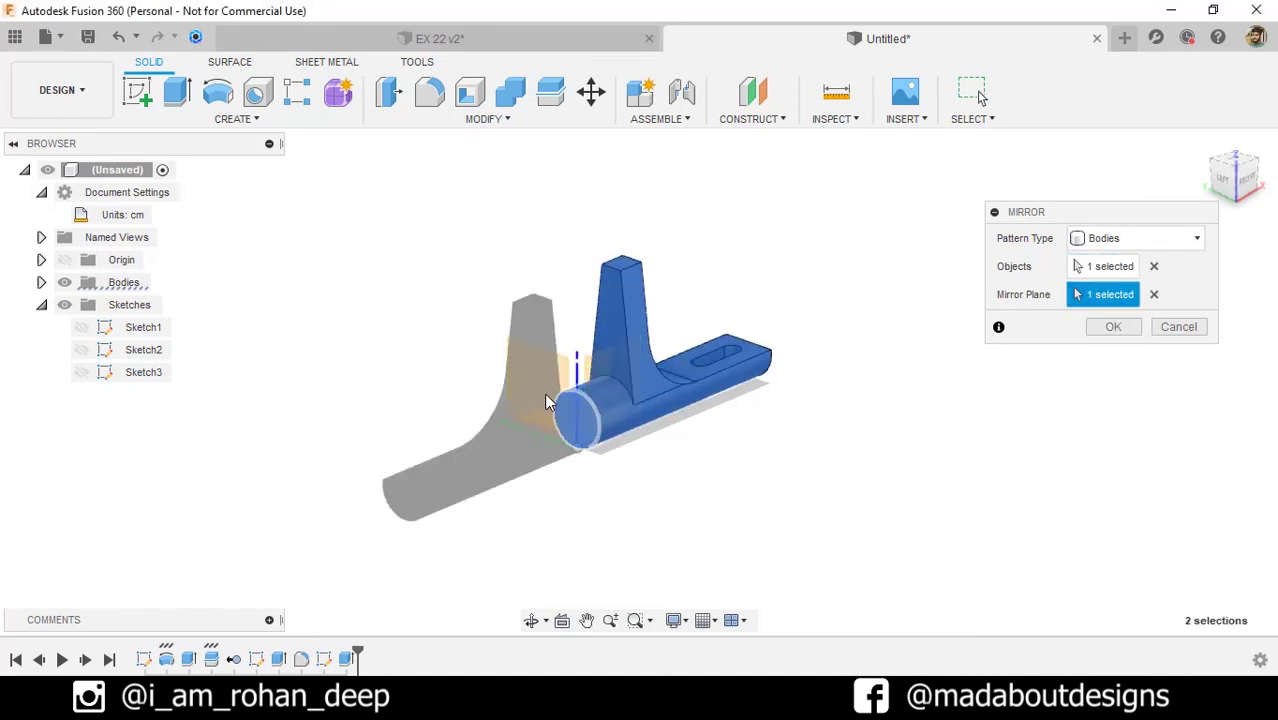
left_click(1112, 328)
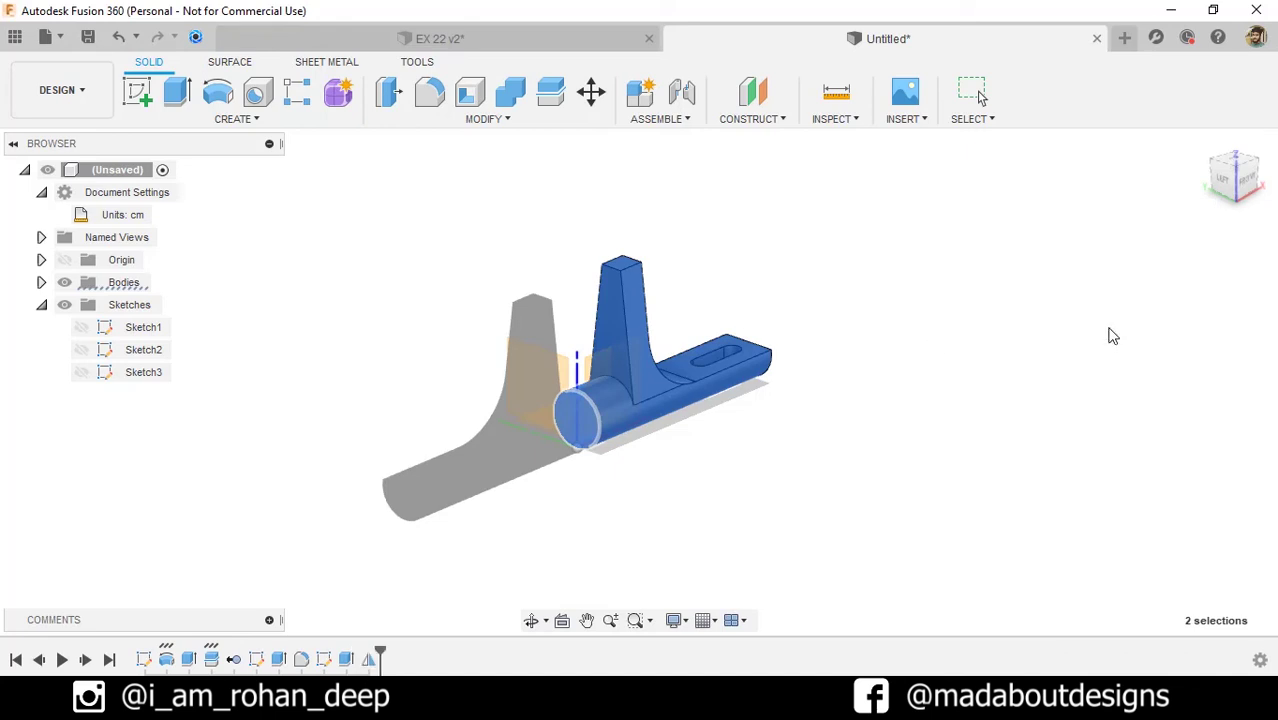
mouse_move(961, 394)
middle_mouse_down("shift")
mouse_move(875, 413)
mouse_move(796, 389)
mouse_move(770, 408)
mouse_move(705, 414)
mouse_move(785, 428)
middle_mouse_up("shift")
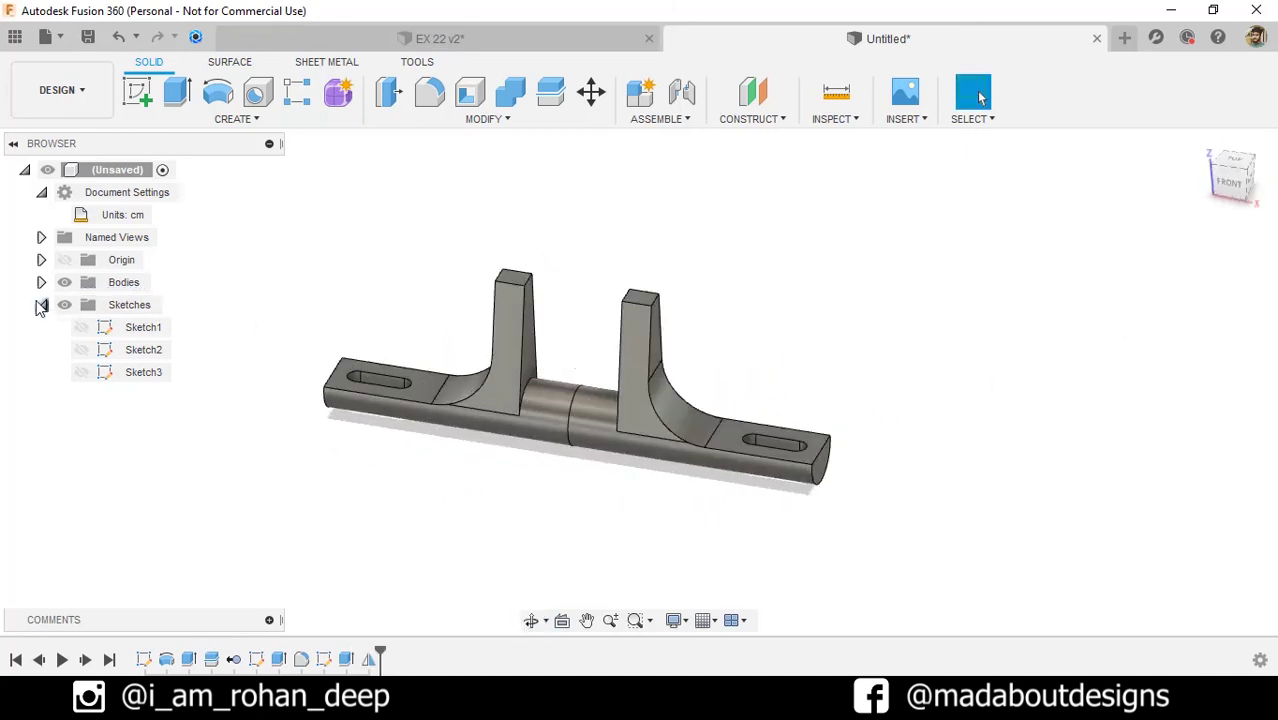
Hide the original body, Body2, so only the mirrored one is displayed.
left_click(41, 306)
left_click(41, 283)
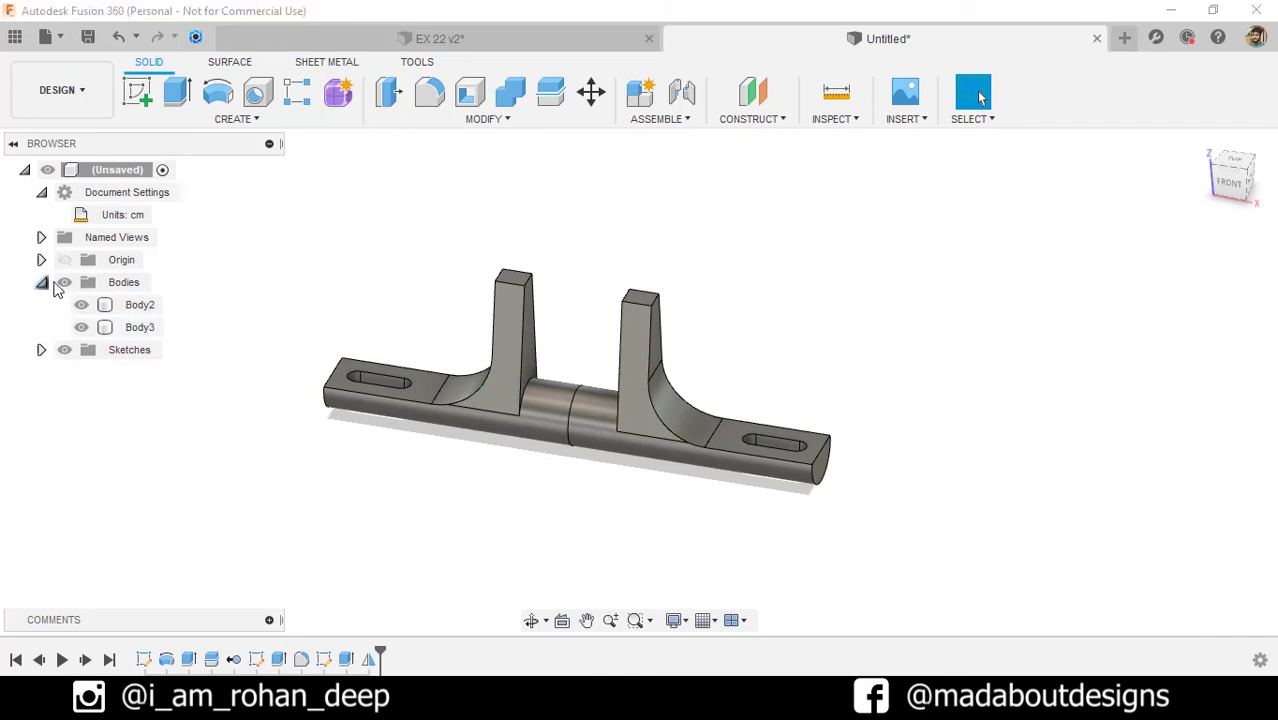
left_click(82, 305)
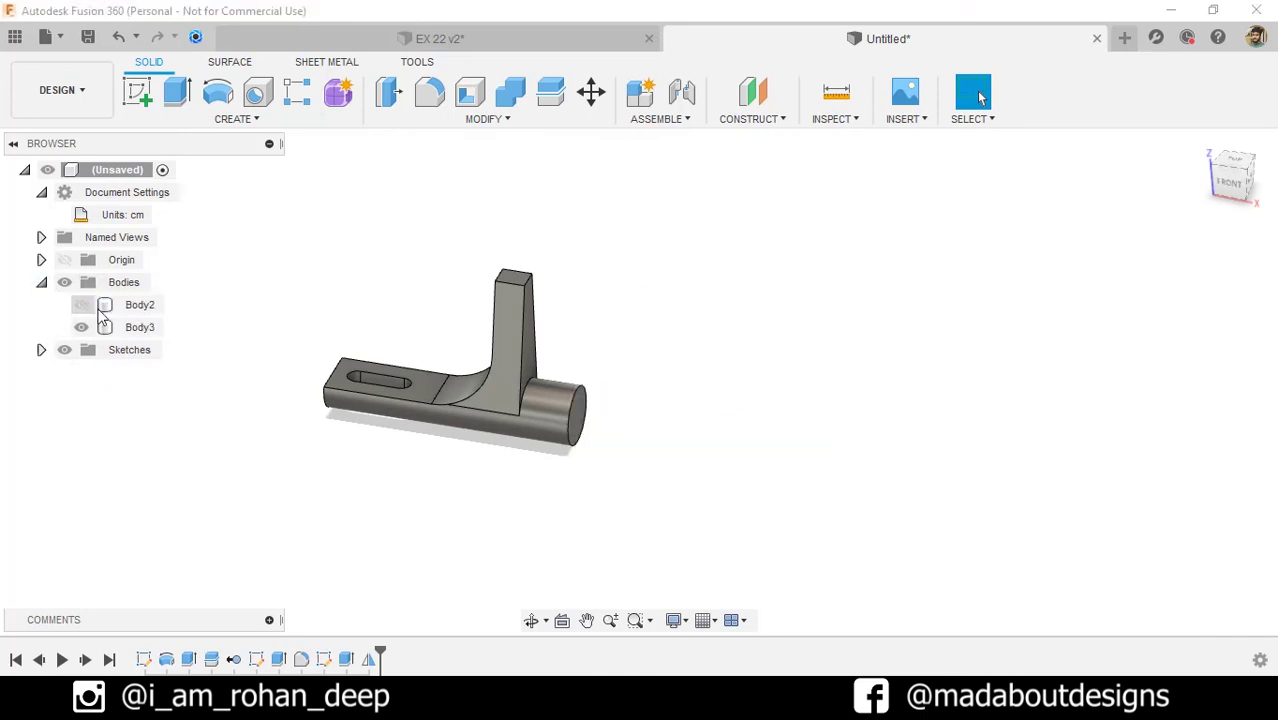
middle_click_drag(397, 480, 476, 363, "shift")
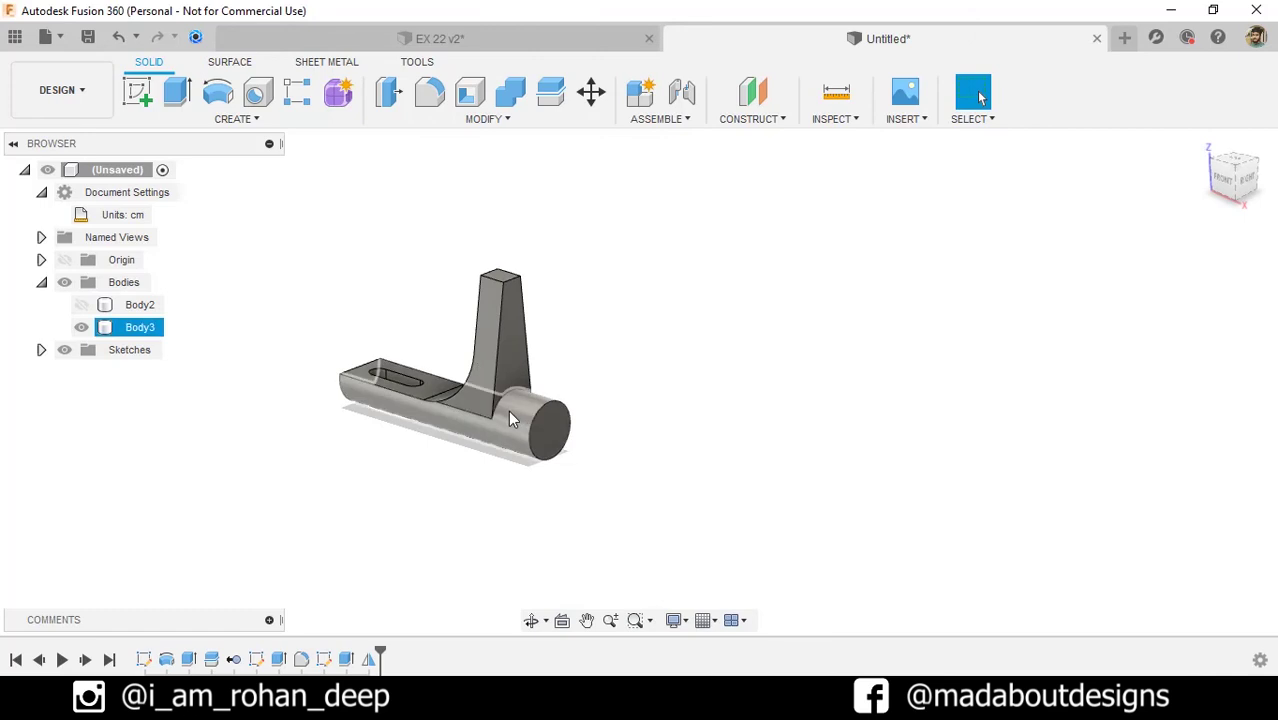
Rotate the mirrored body 37 degrees about the cylinder's axis with Move/Copy.
left_click(487, 122)
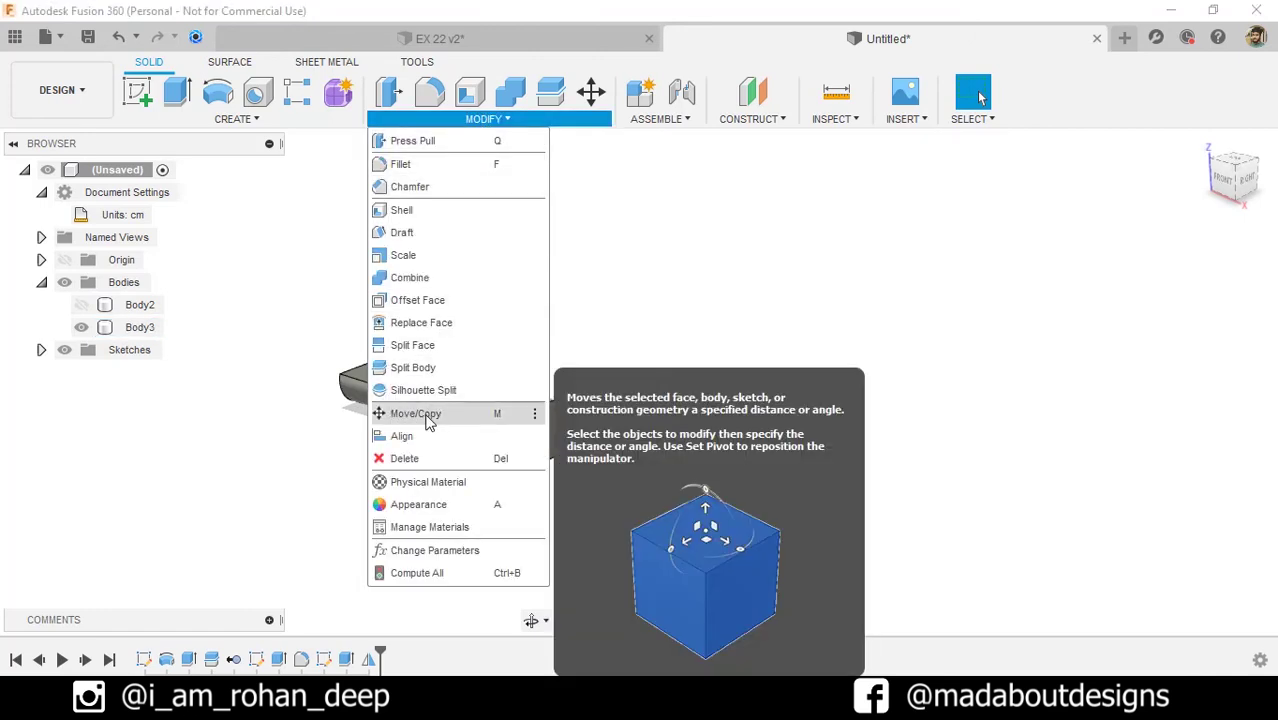
left_click(428, 420)
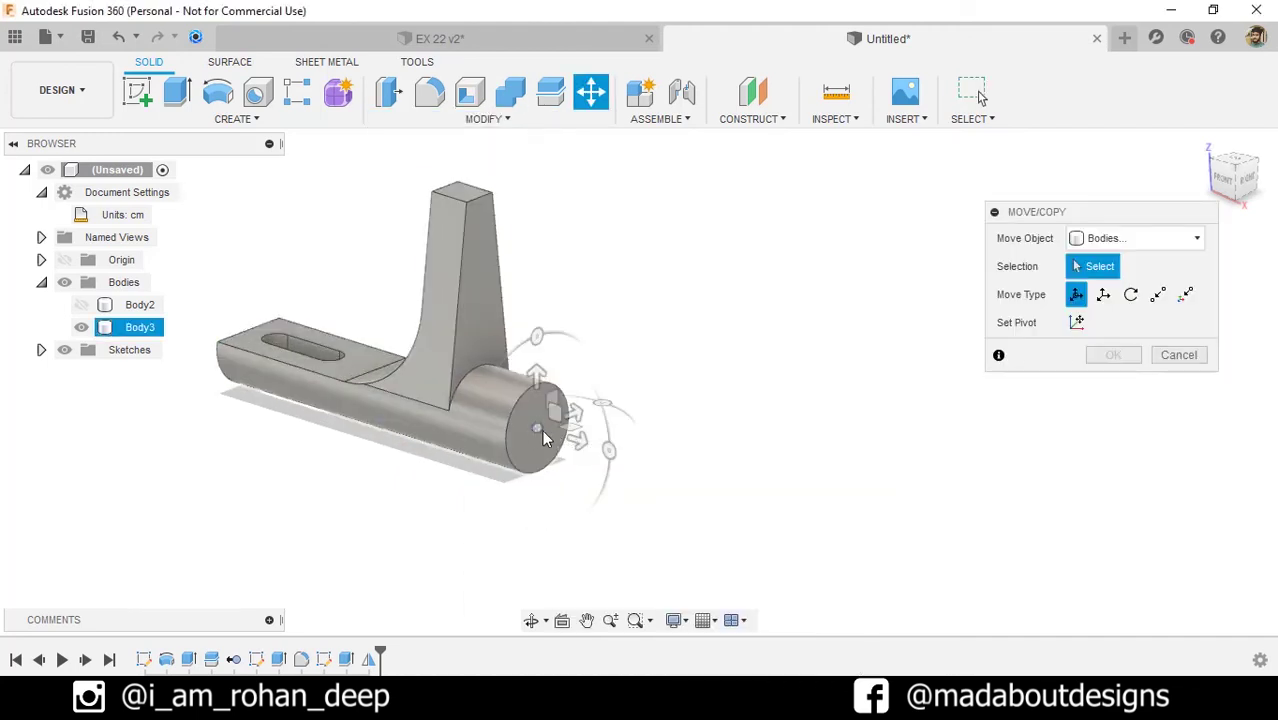
left_click(542, 430)
middle_click_drag(542, 430, 542, 337, "shift")
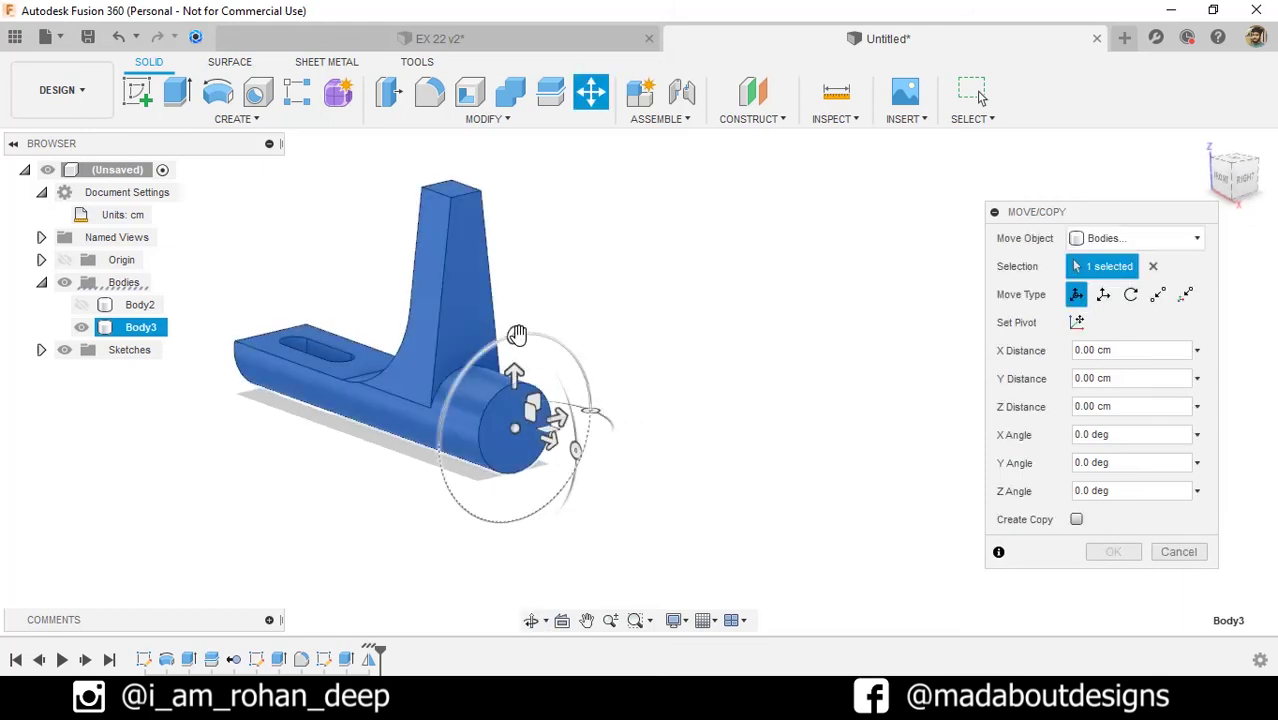
left_click_drag(516, 334, 498, 343)
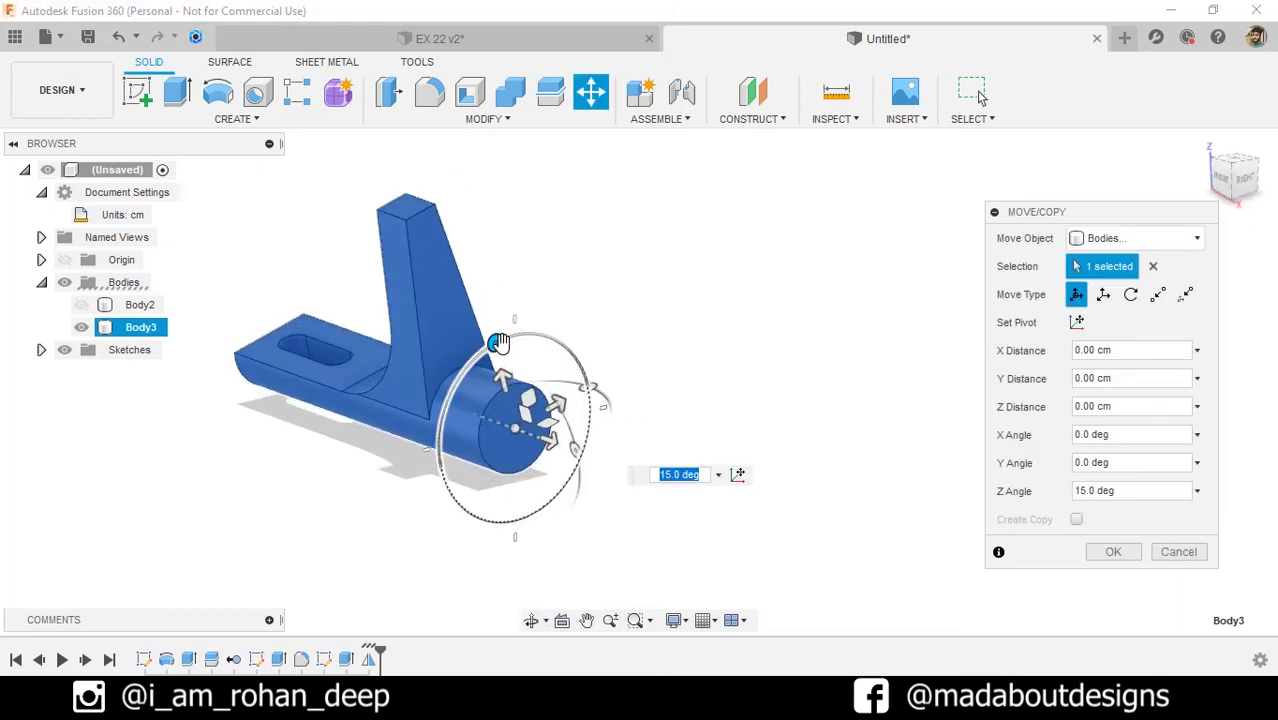
type("37")
key("Return")
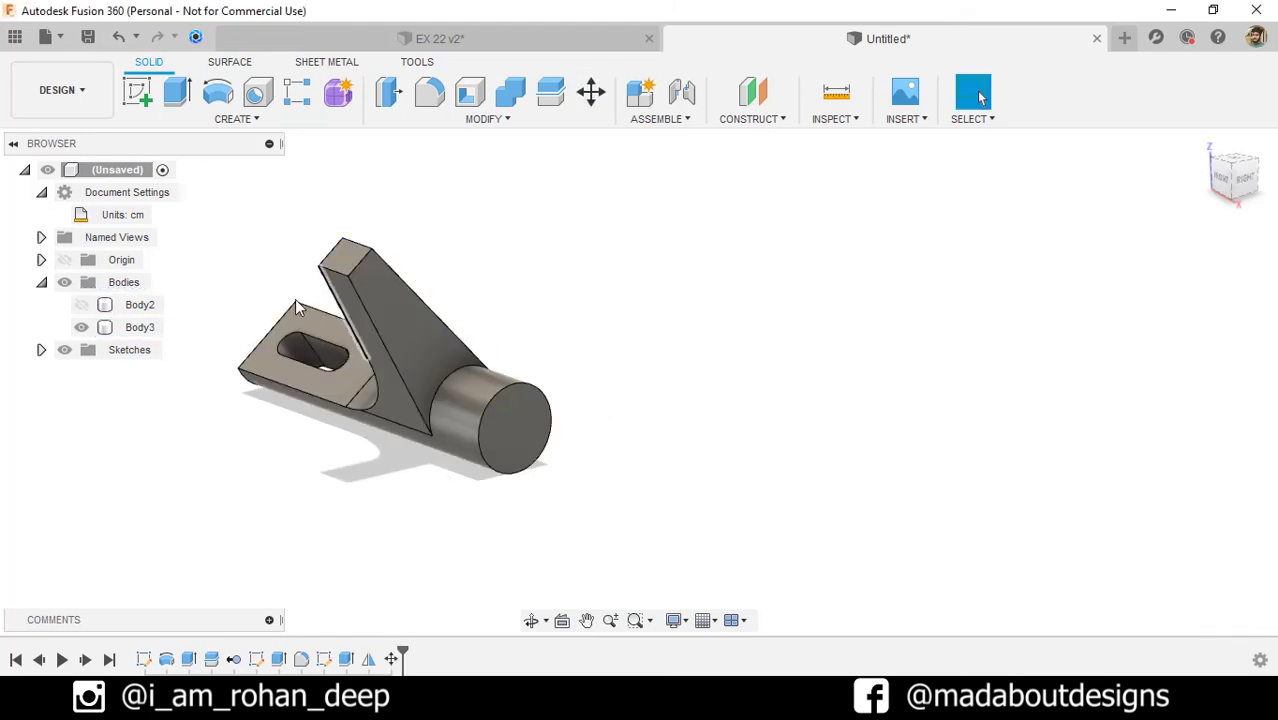
Show the original body, Body2, again beside the rotated one.
left_click(98, 306)
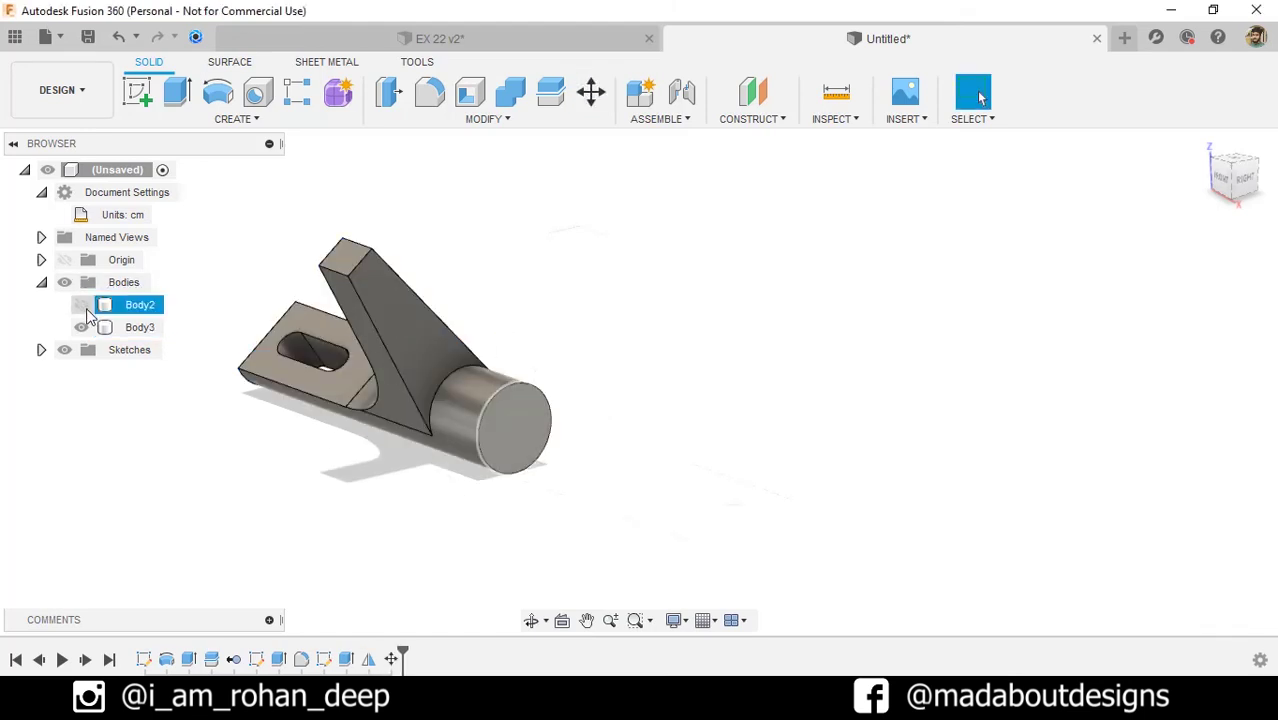
left_click(82, 305)
middle_click_drag(386, 281, 546, 355, "shift")
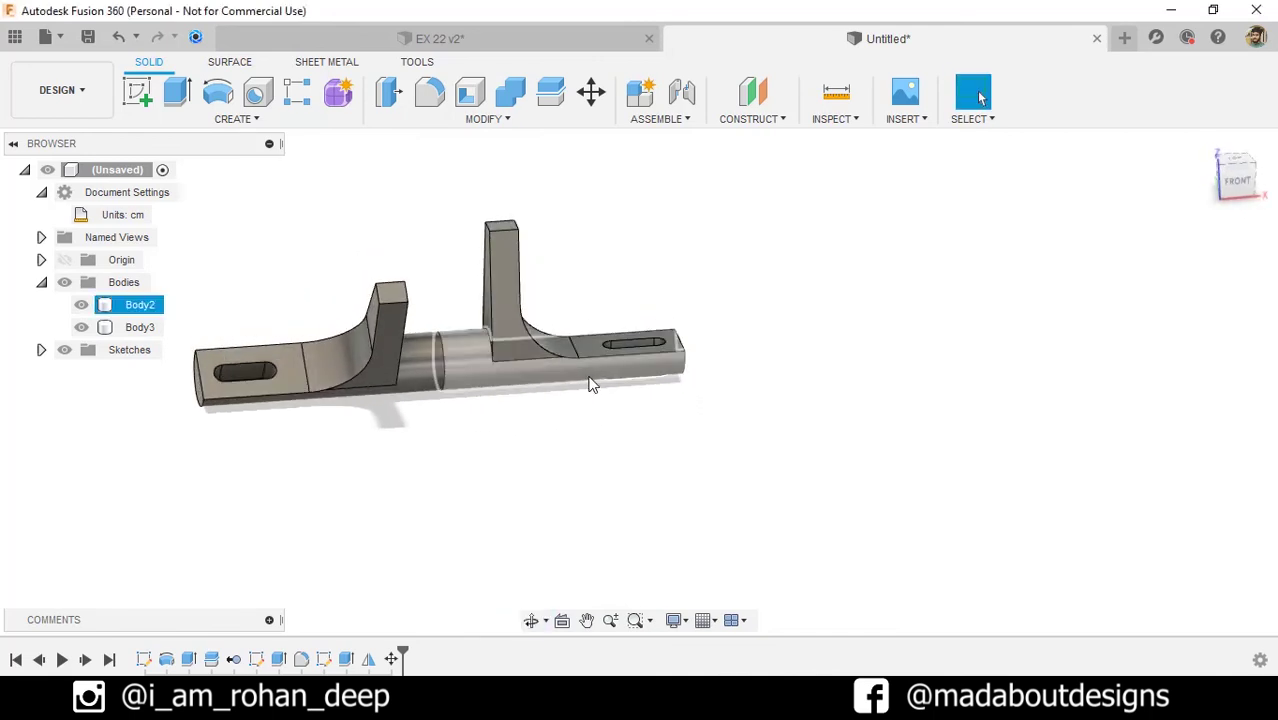
left_click(645, 428)
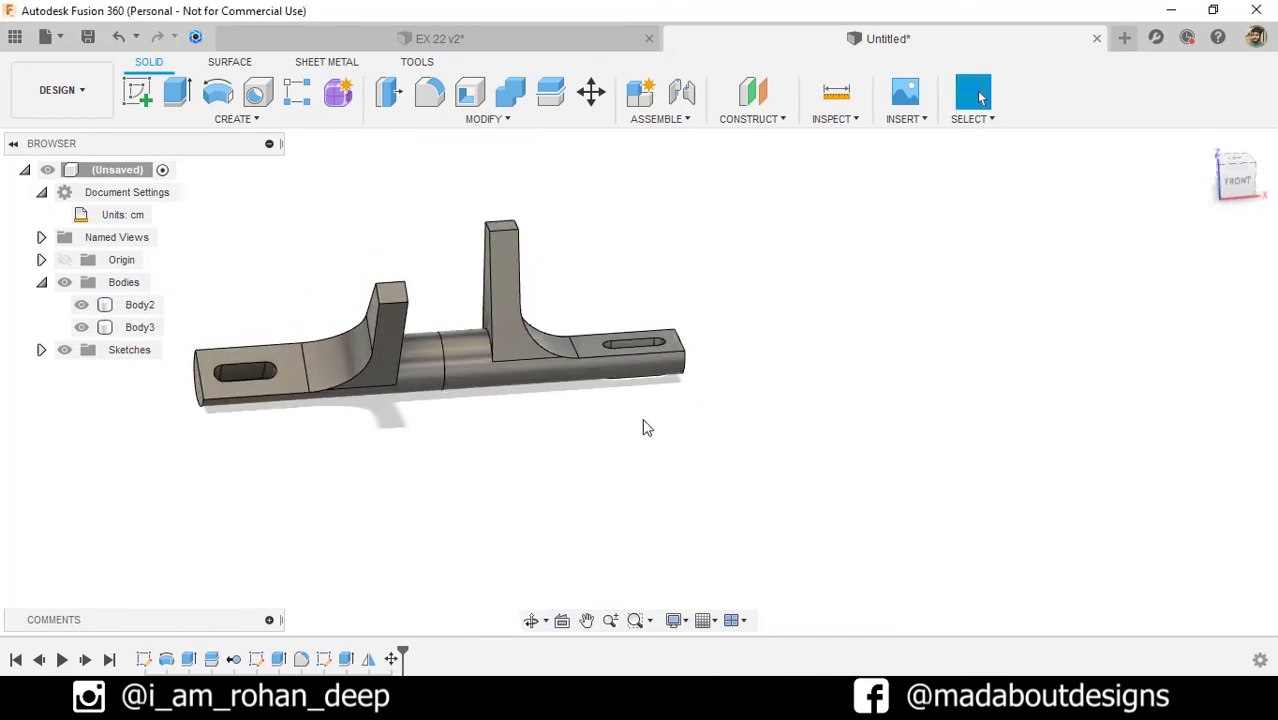
Combine the two bodies into one with a Join, using the rotated body as target and the original as tool.
left_click(521, 120)
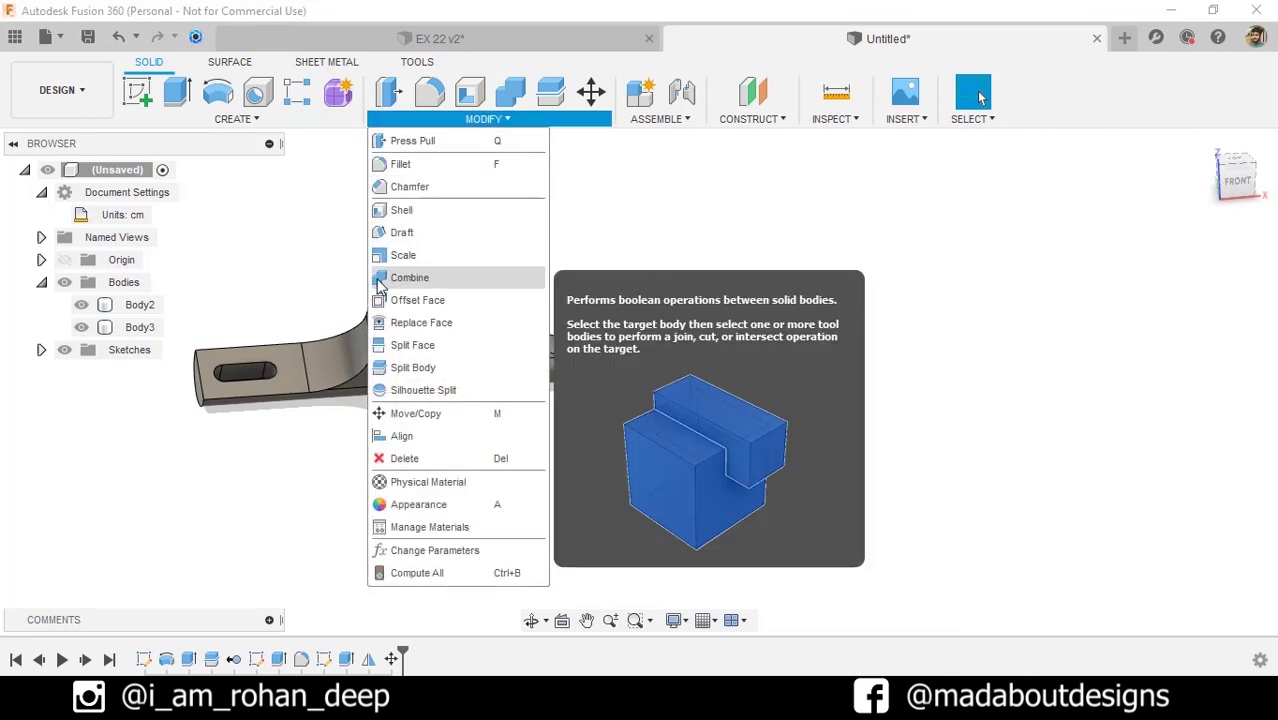
left_click(400, 278)
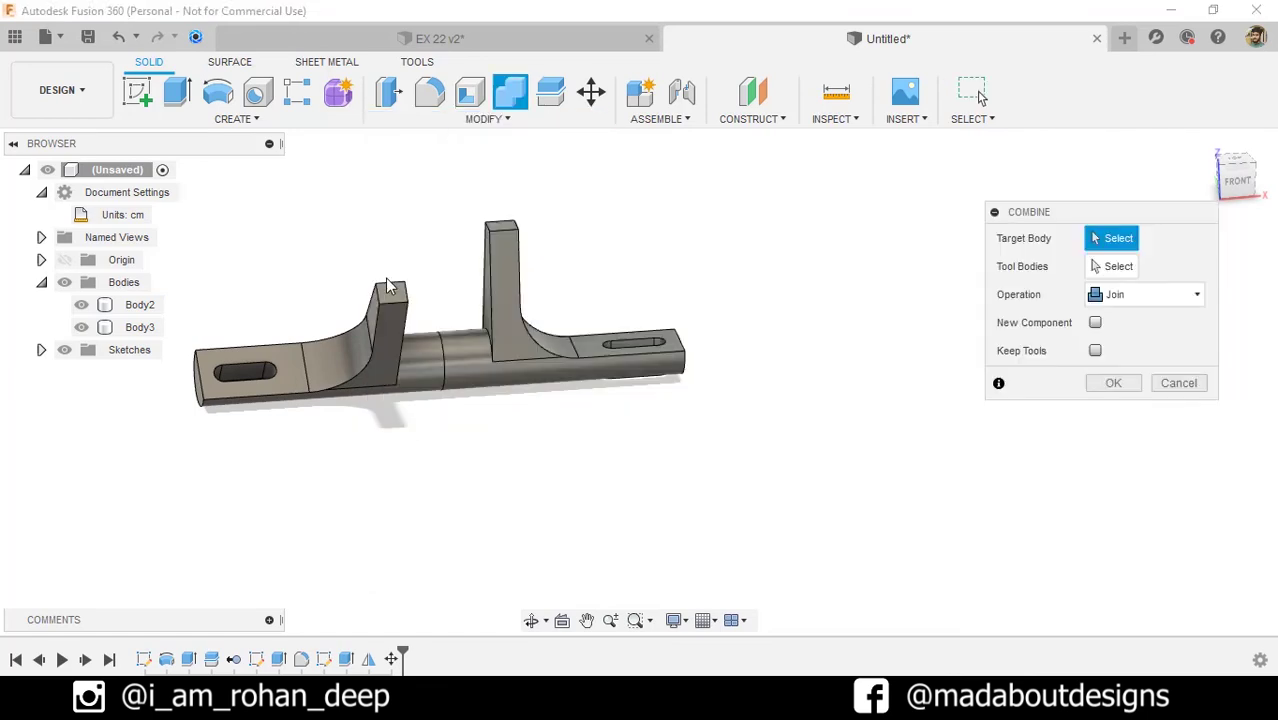
left_click(388, 355)
left_click(502, 358)
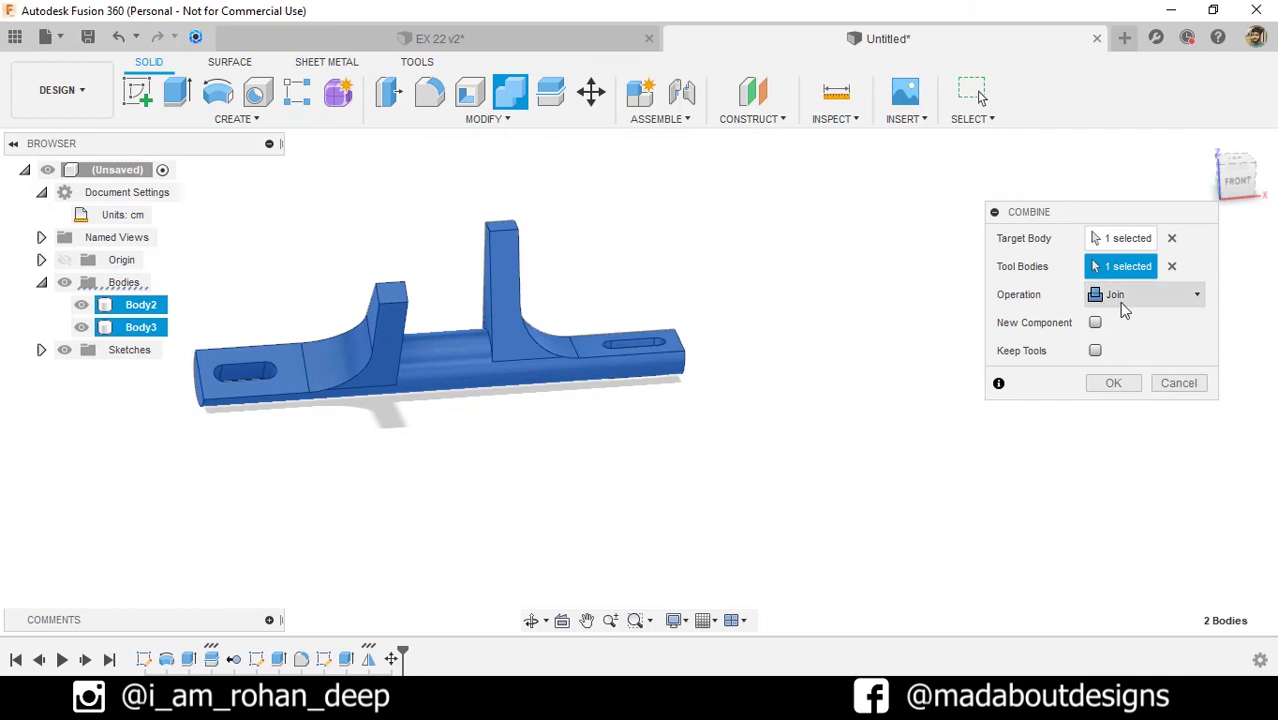
left_click(1114, 385)
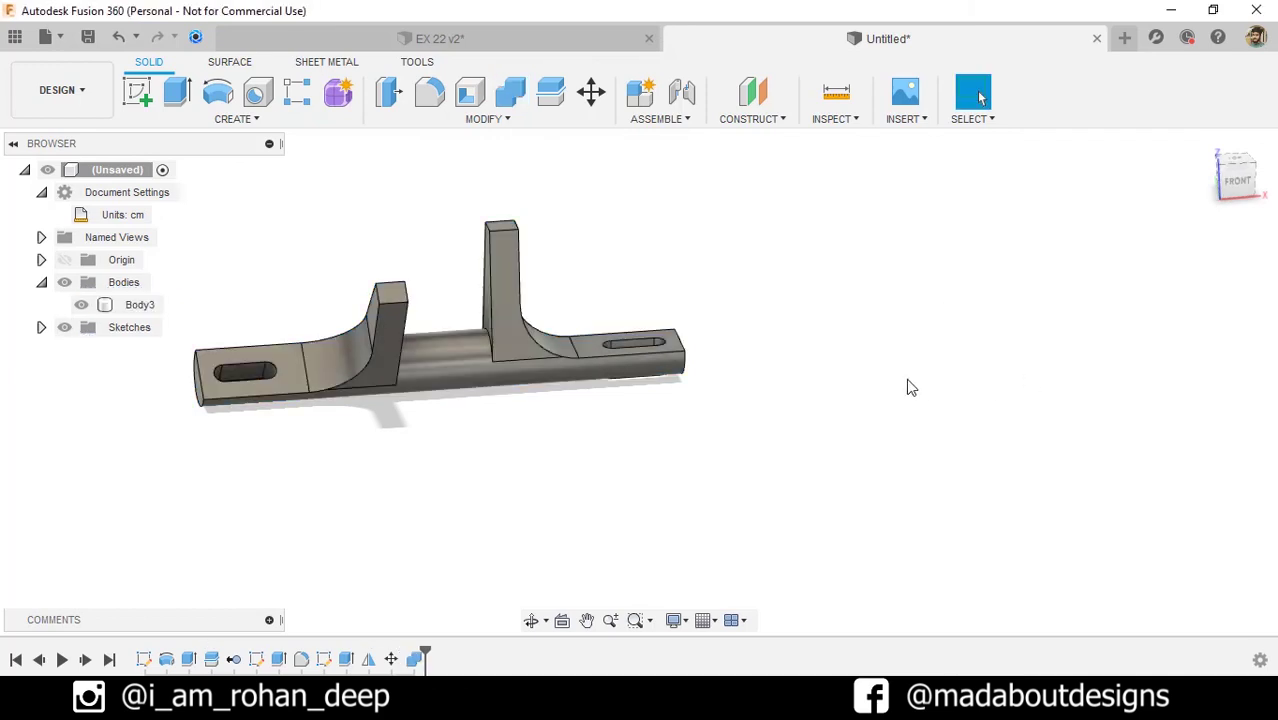
Apply the Paint - Metallic (Blue) appearance to the whole body.
middle_click_drag(753, 405, 372, 403, "shift")
key("a")
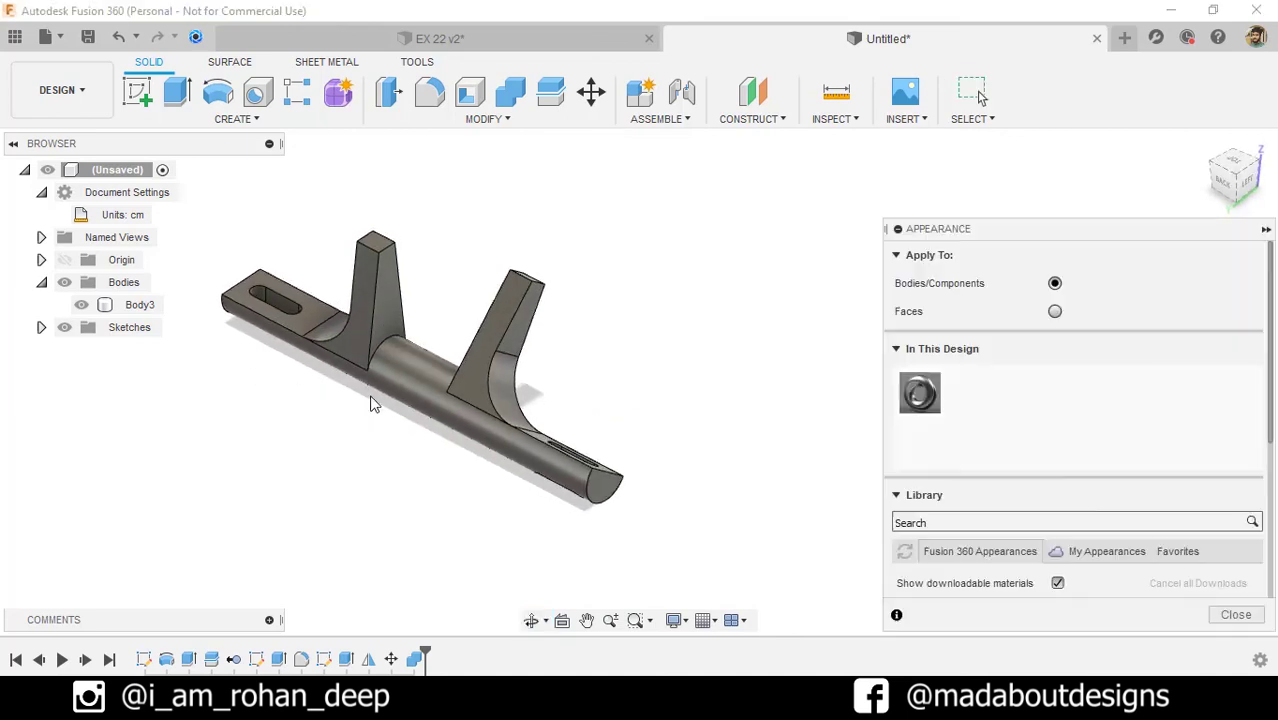
scroll(1079, 380, "down", 5)
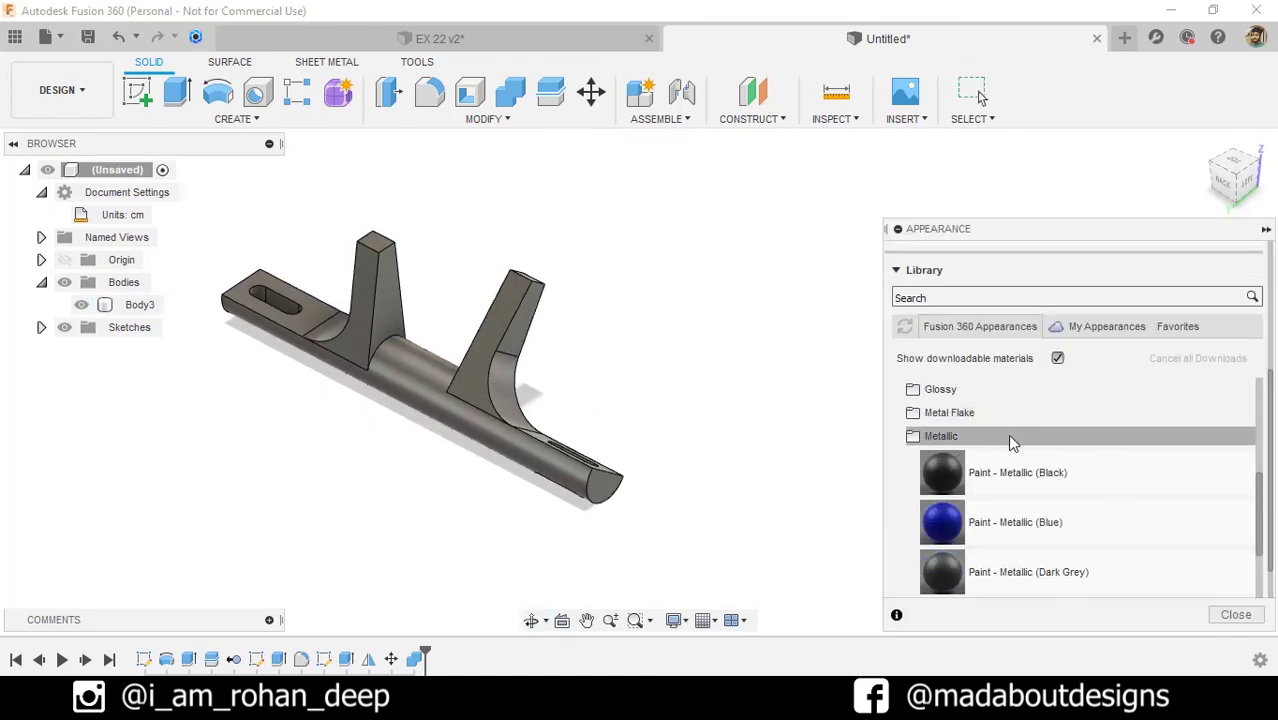
mouse_move(930, 522)
left_mouse_down()
mouse_move(522, 434)
mouse_move(613, 451)
left_mouse_up()
scroll(960, 490, "up", 5)
Change the blue metallic paint's colour to light blue, RGB 70, 188, 224.
double_click(970, 288)
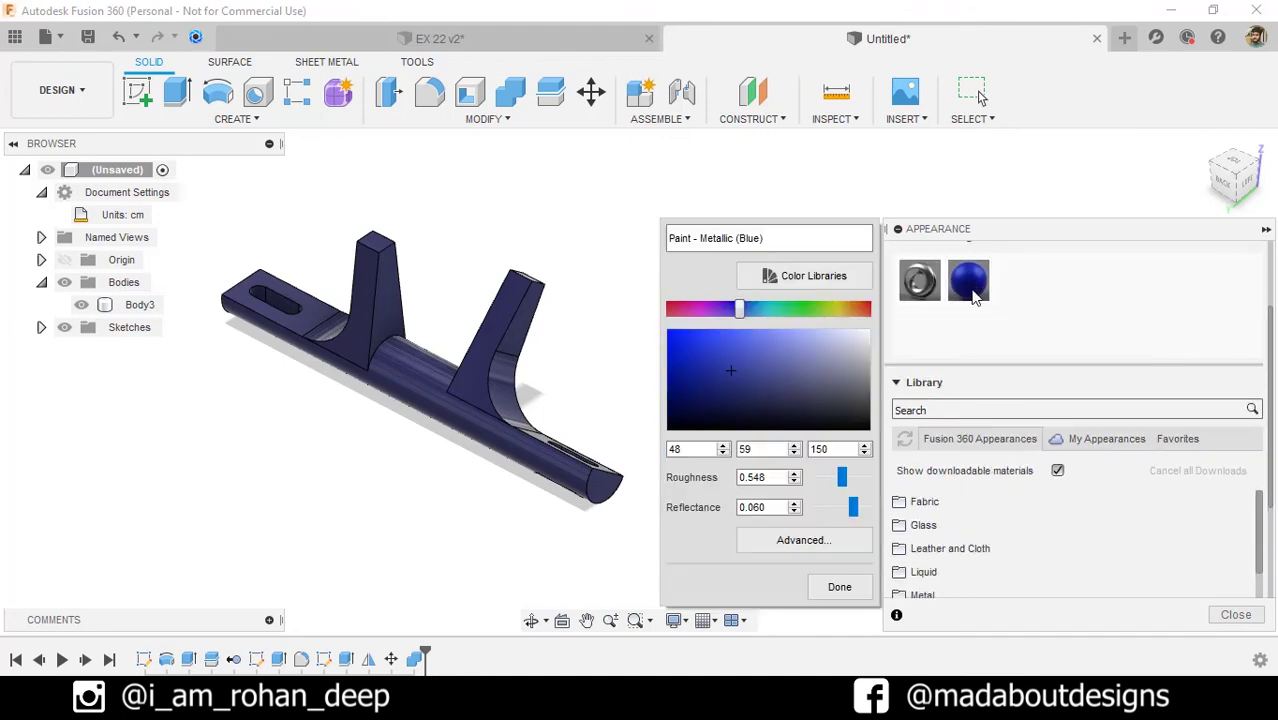
left_click_drag(744, 309, 761, 308)
left_click(731, 344)
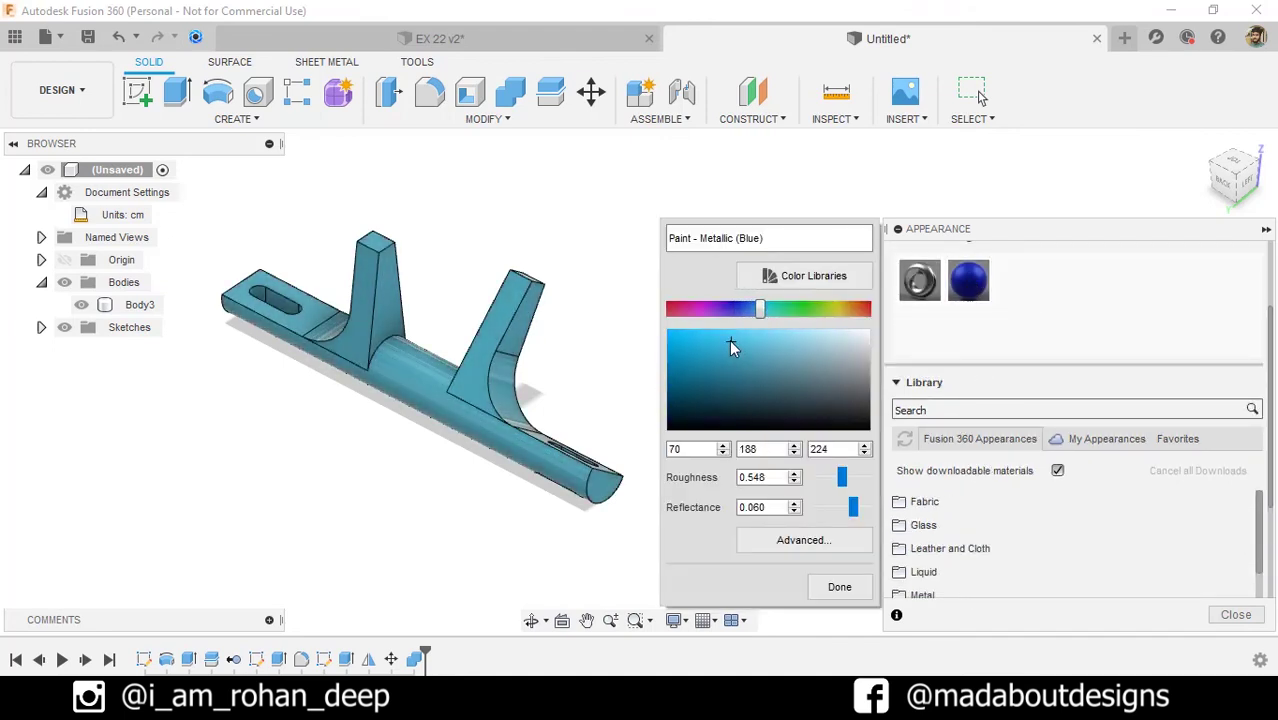
left_click(848, 589)
scroll(994, 313, "up", 3)
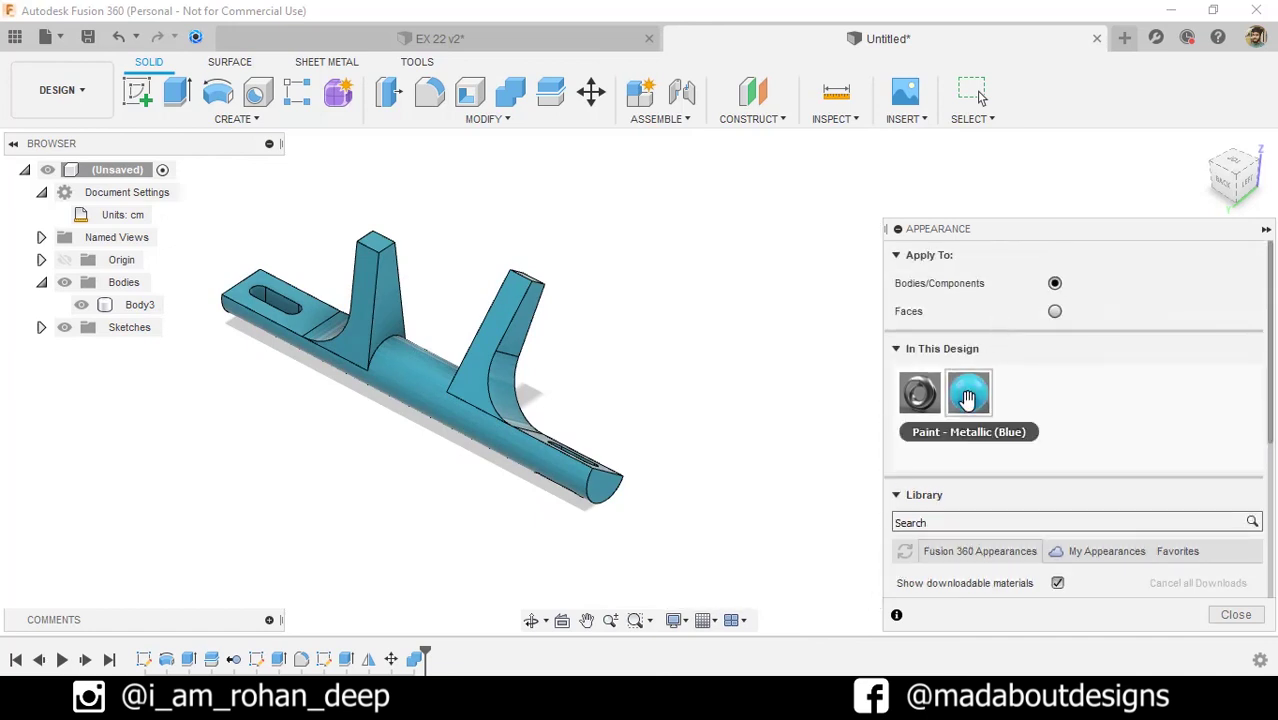
Duplicate the light blue metallic paint and recolour the copy magenta.
right_click(968, 391)
left_click(1017, 433)
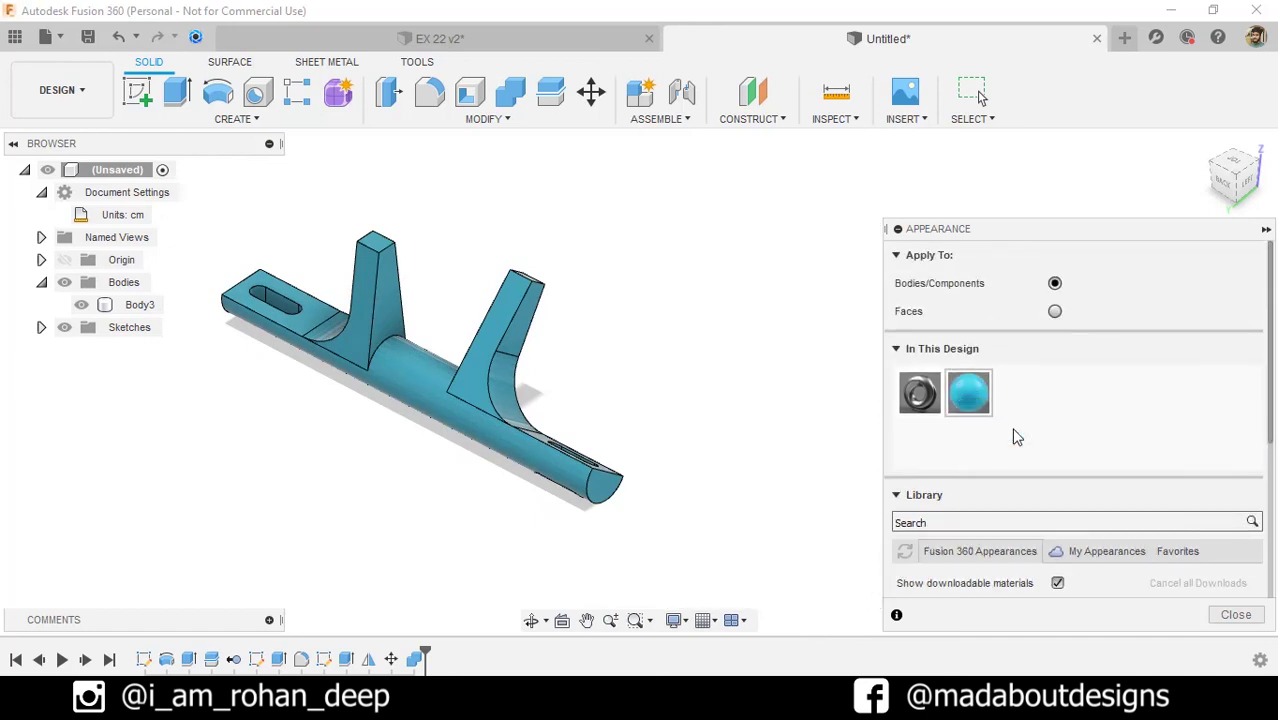
double_click(1017, 395)
left_click_drag(760, 314, 707, 312)
left_click(838, 587)
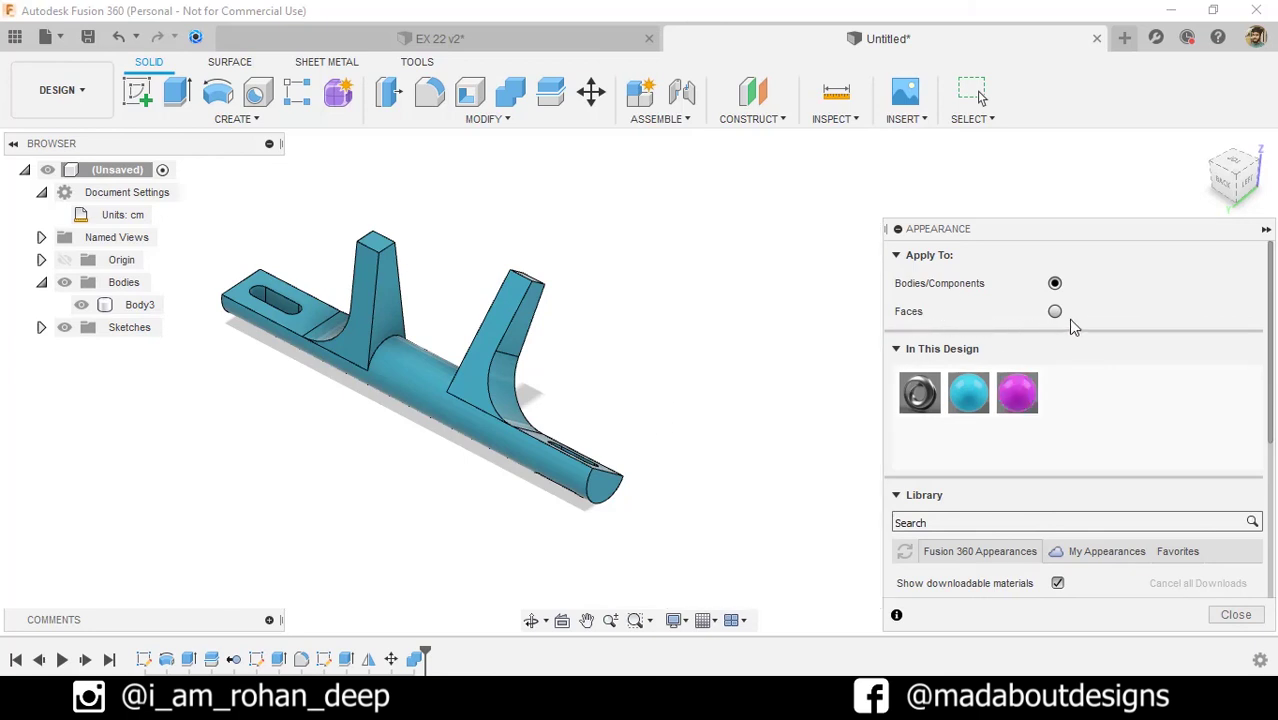
Apply the magenta paint to the slotted flats, fillets and adjoining upright faces on both halves, and close the appearance settings.
middle_click_drag(668, 353, 557, 363, "shift")
left_click_drag(1017, 392, 416, 486)
middle_click_drag(520, 400, 372, 360, "shift")
left_click_drag(1008, 393, 655, 285)
key("Escape")
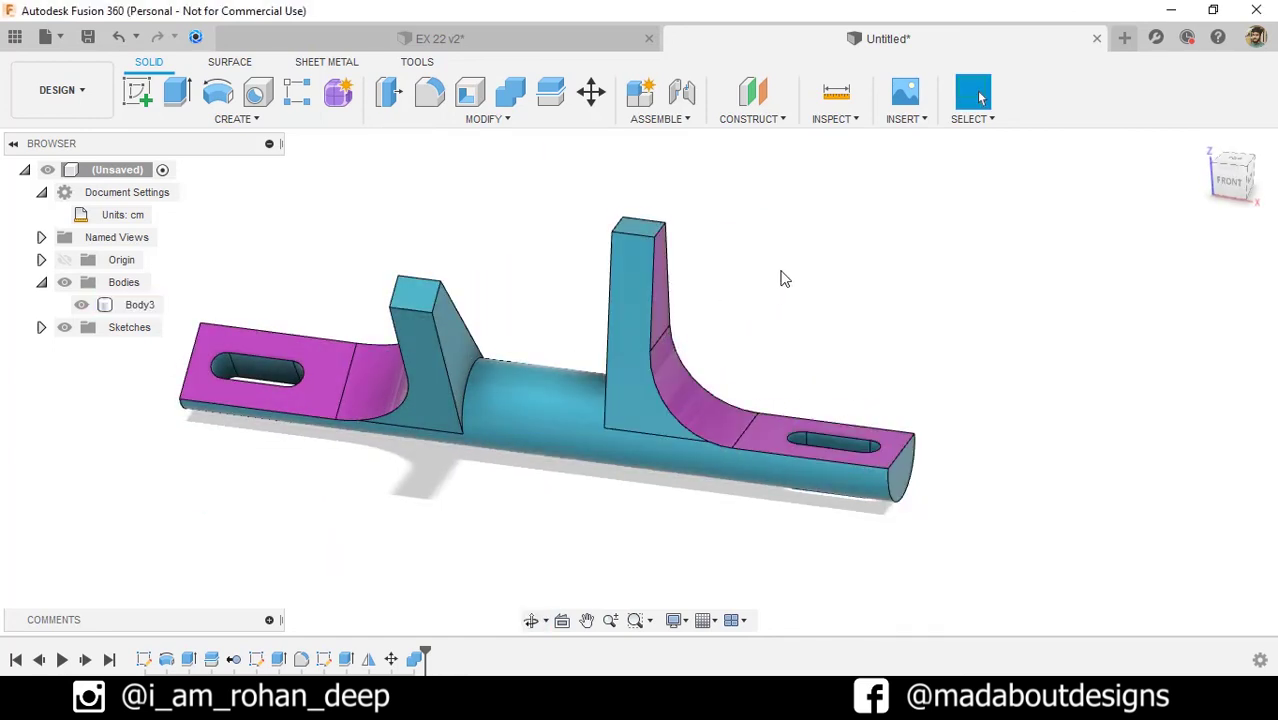
Examine the finished, coloured part from all sides.
scroll(785, 277, "down", 5)
middle_click_drag(835, 323, 397, 297, "shift")
middle_click_drag(868, 421, 522, 459, "shift")
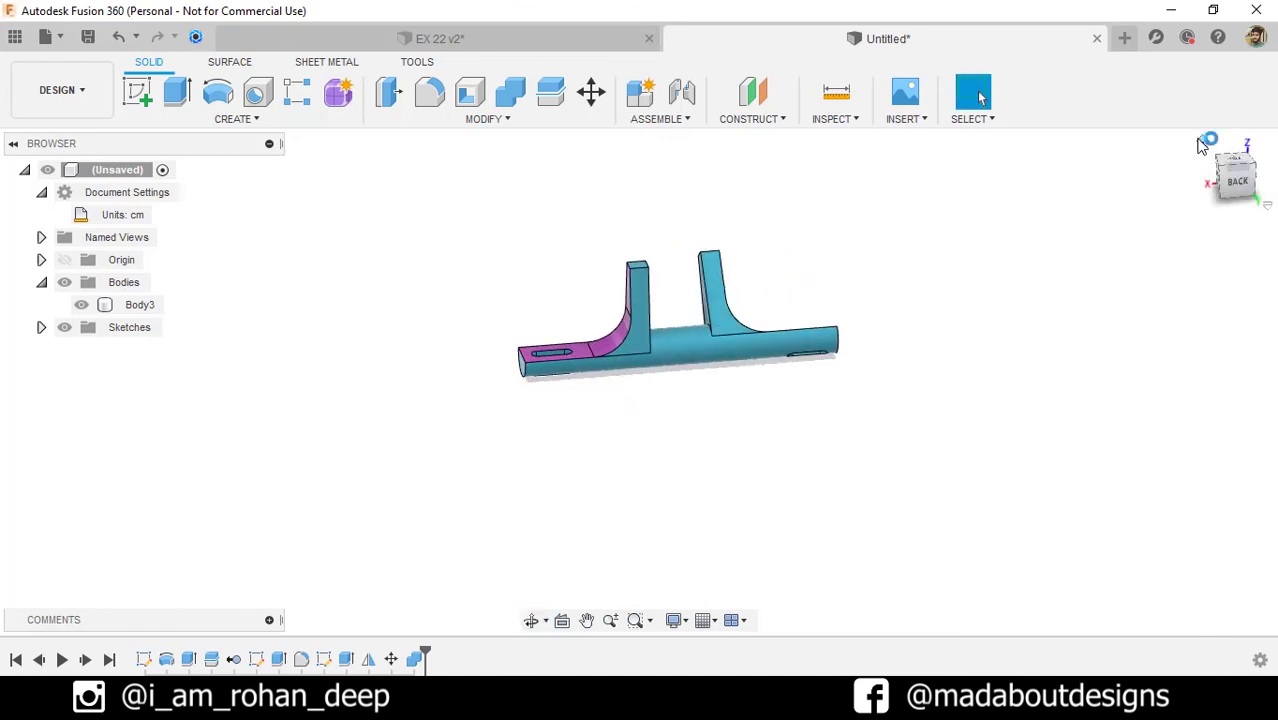
left_click(1199, 140)
middle_click_drag(952, 374, 1206, 364, "shift")
middle_click_drag(579, 438, 1095, 444, "shift")
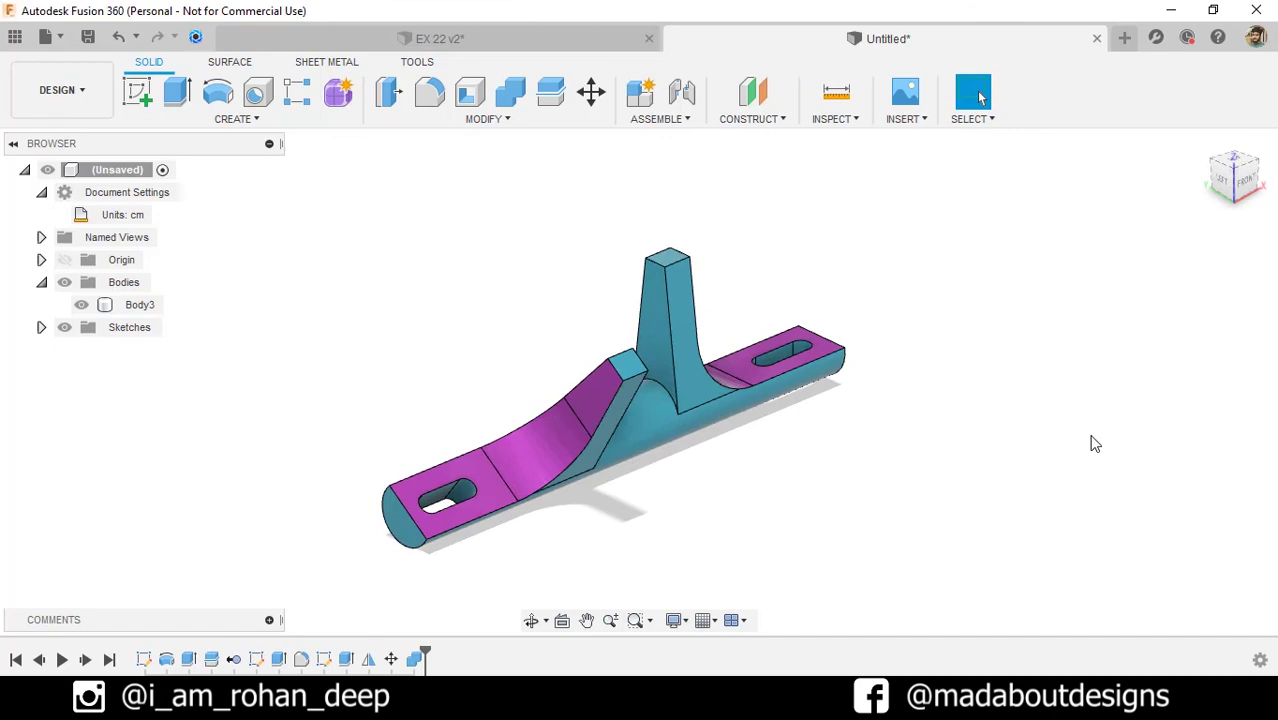